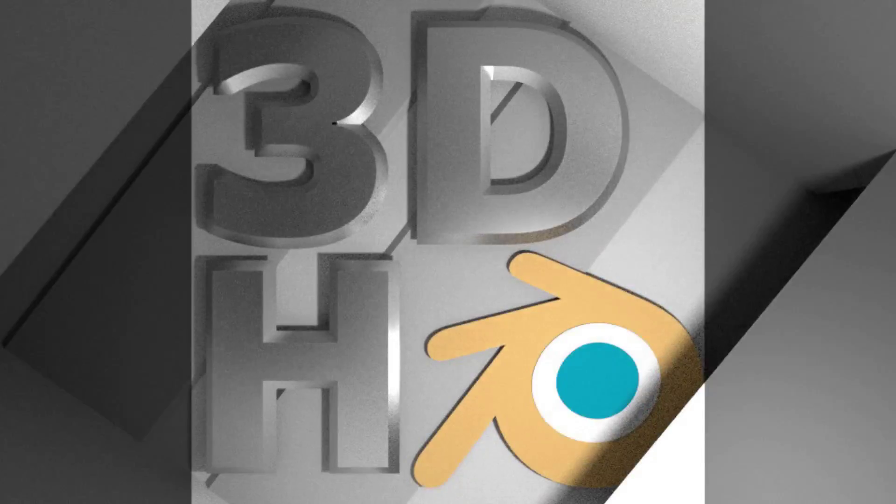
Orbit over the modular railing assets and select the curved railing piece
mouse_move(363, 287)
middle_down()
mouse_move(409, 261)
mouse_move(370, 276)
mouse_move(366, 357)
mouse_move(337, 309)
middle_up()
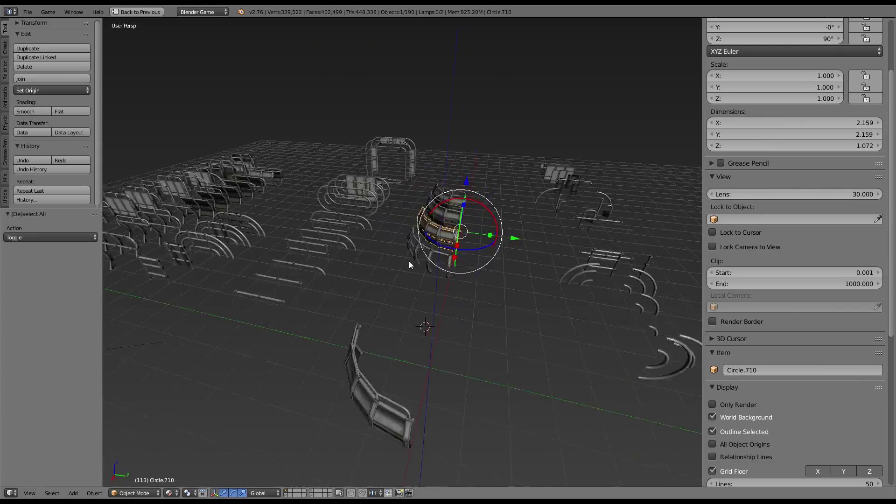
right_click(366, 366)
Select three pieces of the long straight railing, then cancel a trial move
scroll(322, 287, up, 3)
right_click(308, 262)
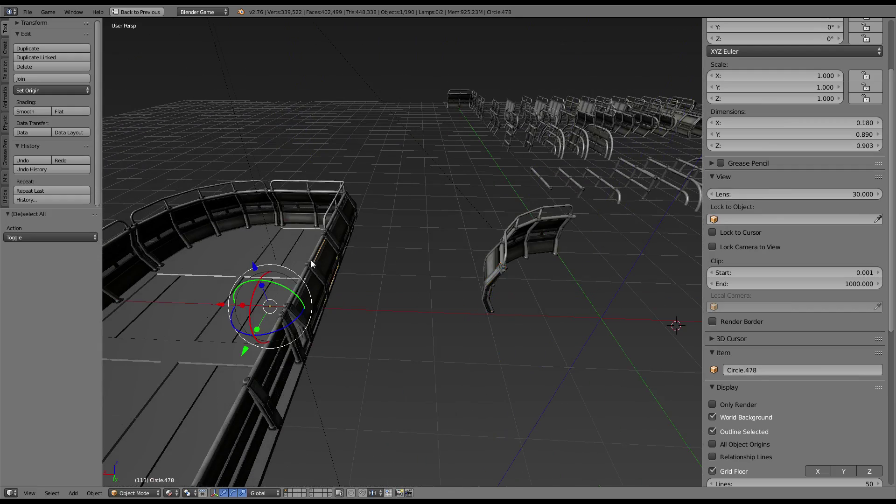
right_click(315, 305)
right_click(304, 349)
middle_drag(358, 346, 367, 333)
key(g)
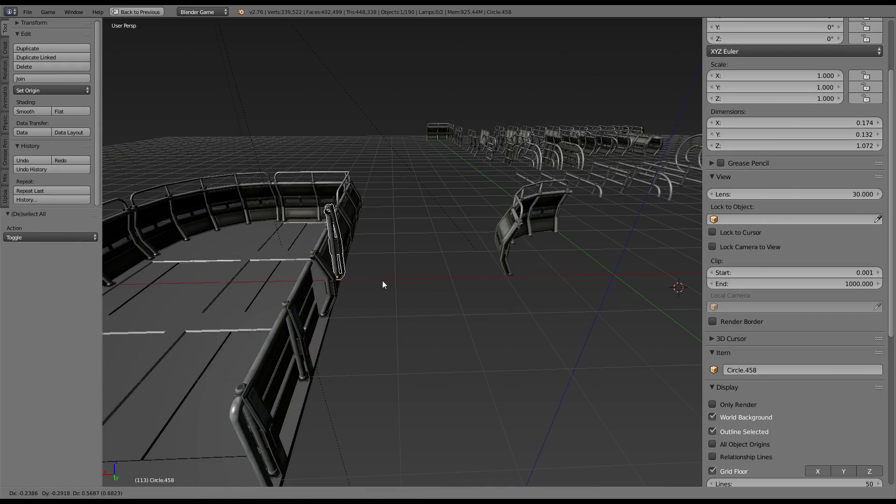
right_click(382, 281)
mouse_move(444, 285)
middle_down()
mouse_move(497, 287)
mouse_move(410, 290)
middle_up()
Duplicate three curved railing parts, then cancel and delete the unwanted copies
shift+right_click(444, 227)
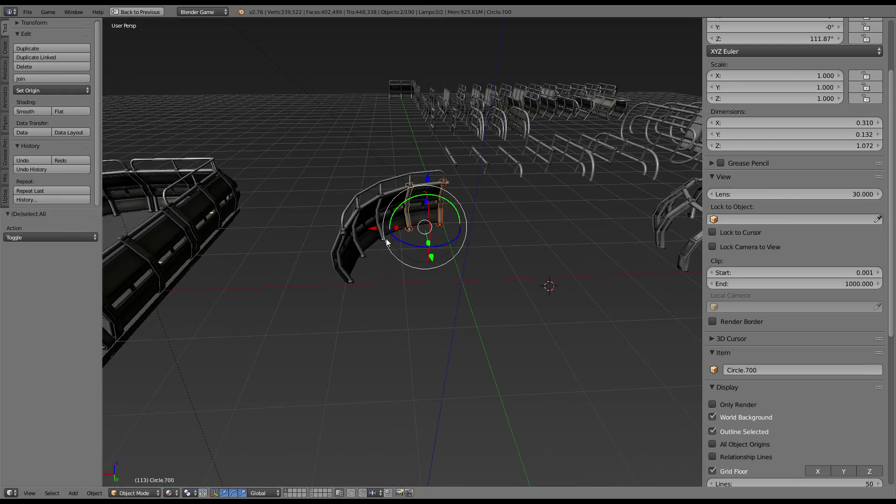
shift+right_click(373, 253)
shift+right_click(382, 283)
key(shift+d)
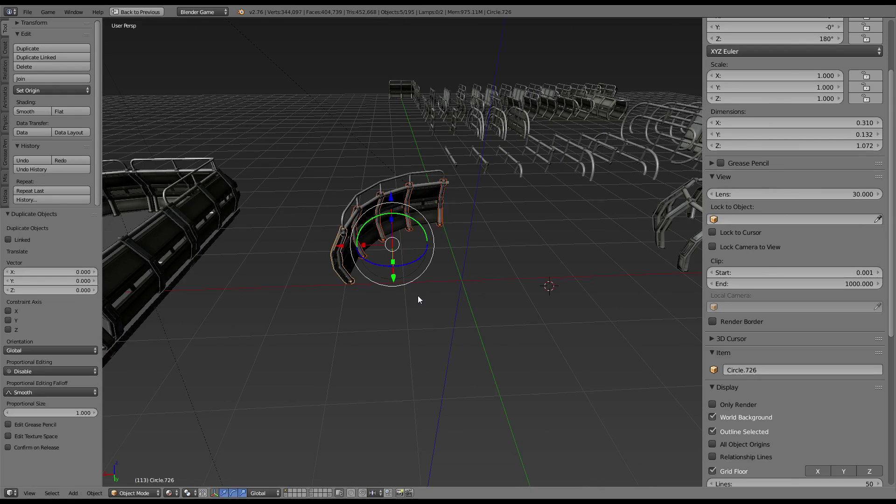
key(x)
right_click(449, 242)
key(x)
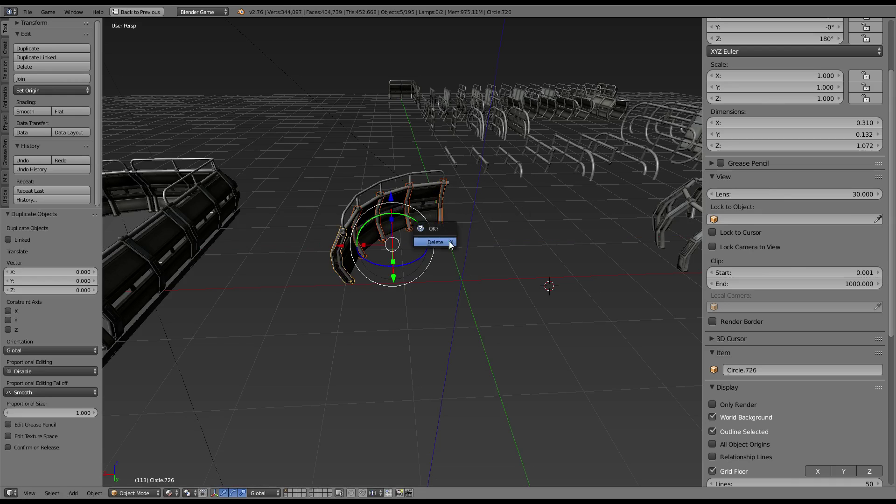
click(445, 239)
Select several curved railing posts, then restart the selection
right_click(443, 231)
shift+right_click(386, 243)
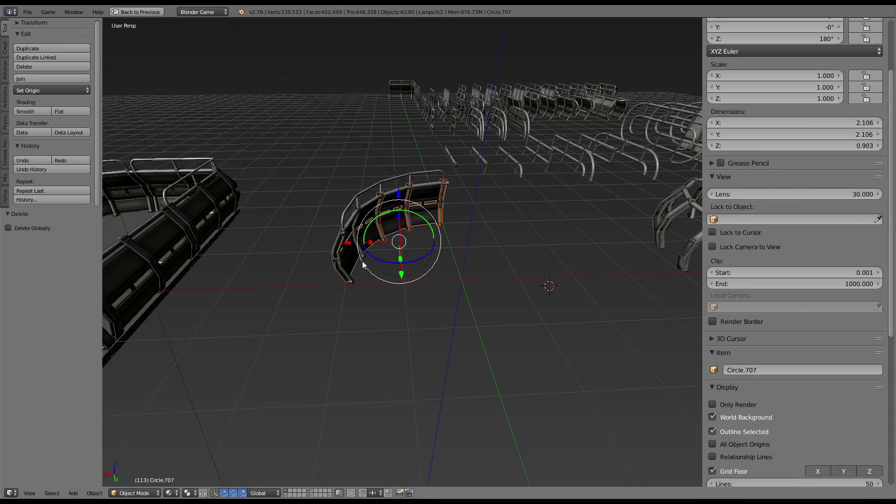
right_click(355, 273)
shift+right_click(380, 254)
shift+right_click(382, 236)
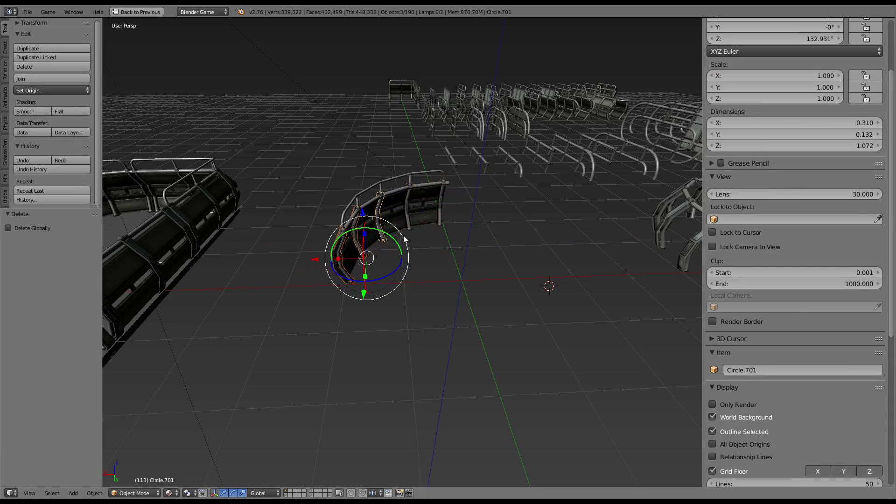
shift+right_click(368, 219)
shift+right_click(410, 219)
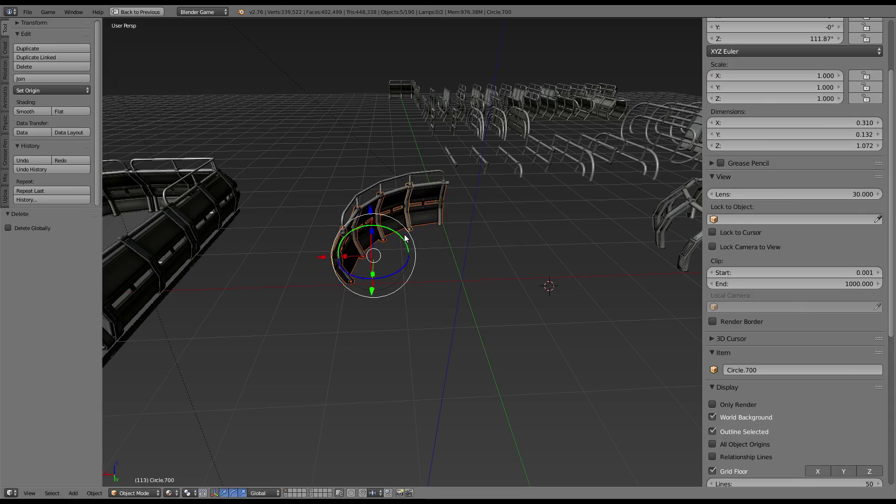
right_click(435, 231)
middle_drag(435, 230, 394, 261)
Select the five curved railing posts and orbit closer to them
shift+right_click(395, 260)
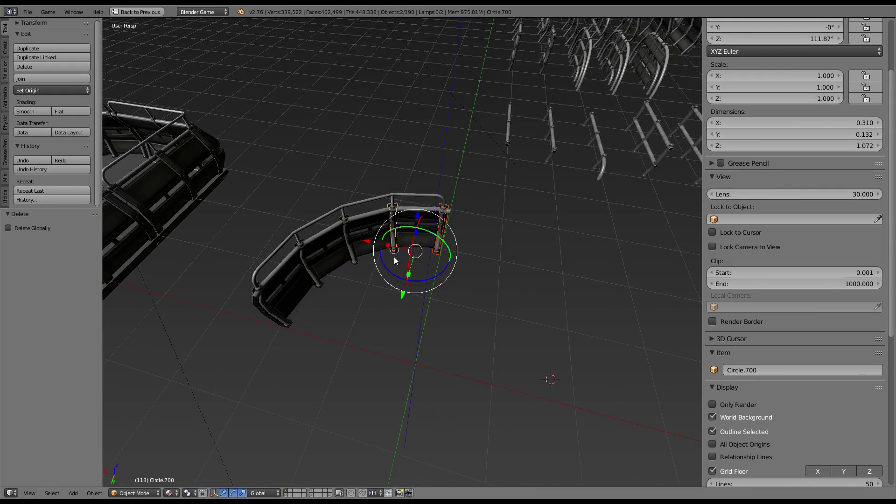
shift+right_click(355, 272)
shift+right_click(322, 285)
shift+right_click(304, 322)
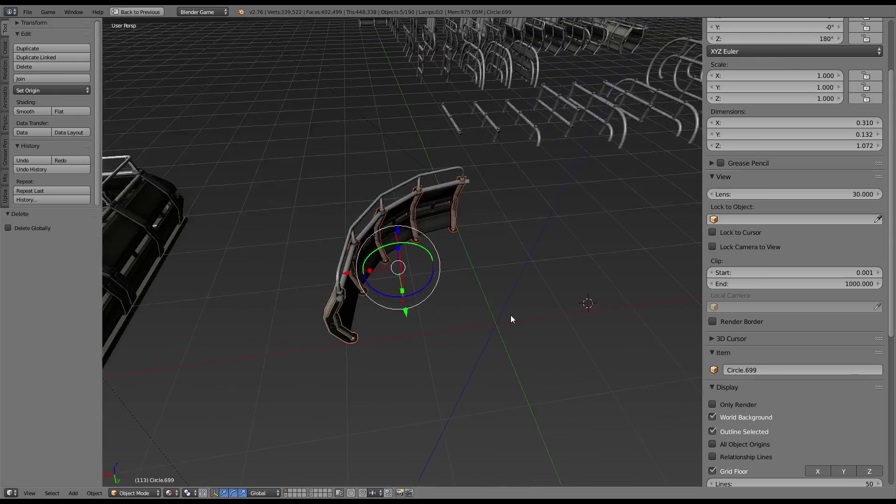
middle_drag(305, 322, 485, 309)
scroll(297, 301, up, 2)
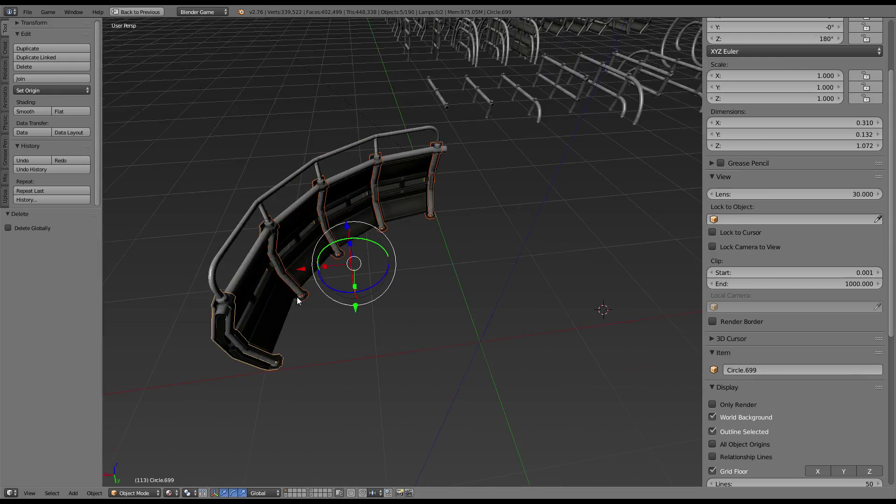
mouse_move(265, 305)
middle_down()
mouse_move(256, 317)
mouse_move(486, 247)
mouse_move(425, 245)
middle_up()
Duplicate the five curved posts and move the copies -2 units along X
key(shift+d)
key(Escape)
drag(302, 242, 433, 233)
mouse_move(372, 243)
middle_down()
mouse_move(437, 214)
mouse_move(254, 287)
mouse_move(388, 282)
middle_up()
Duplicate a straight railing post and clear its location to the world origin
right_click(254, 287)
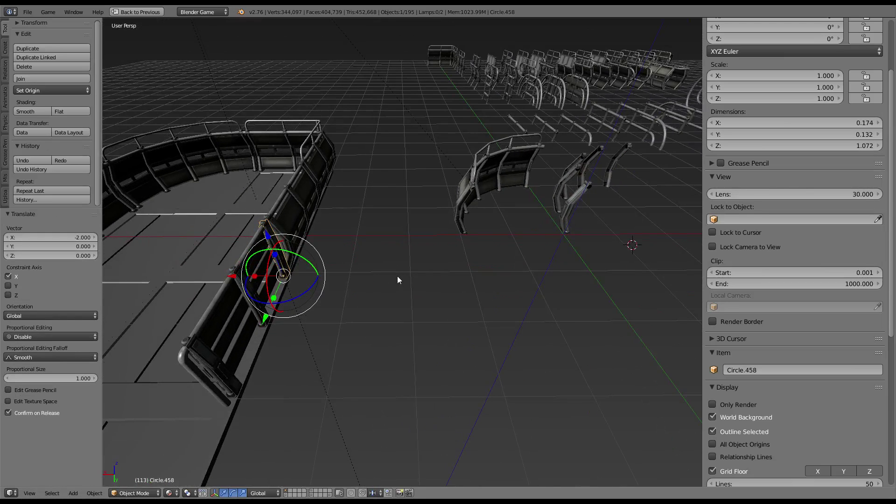
middle_drag(467, 245, 430, 249)
key(shift+d)
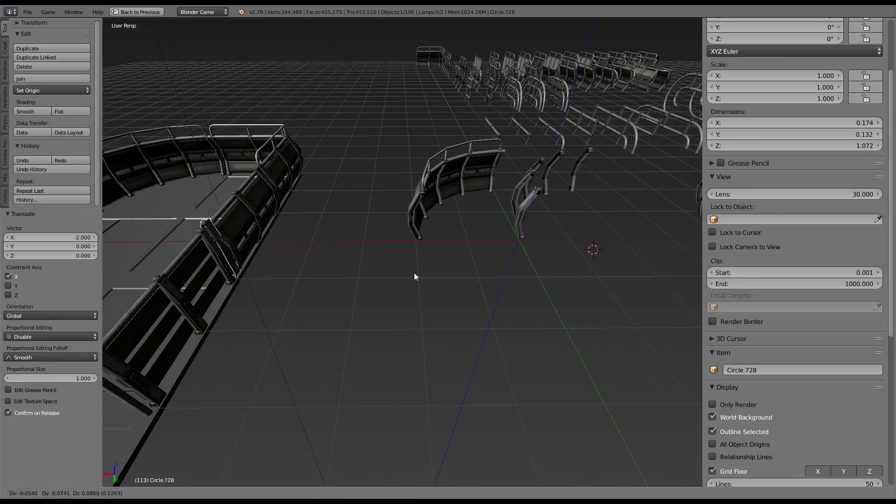
click(414, 276)
key(alt+g)
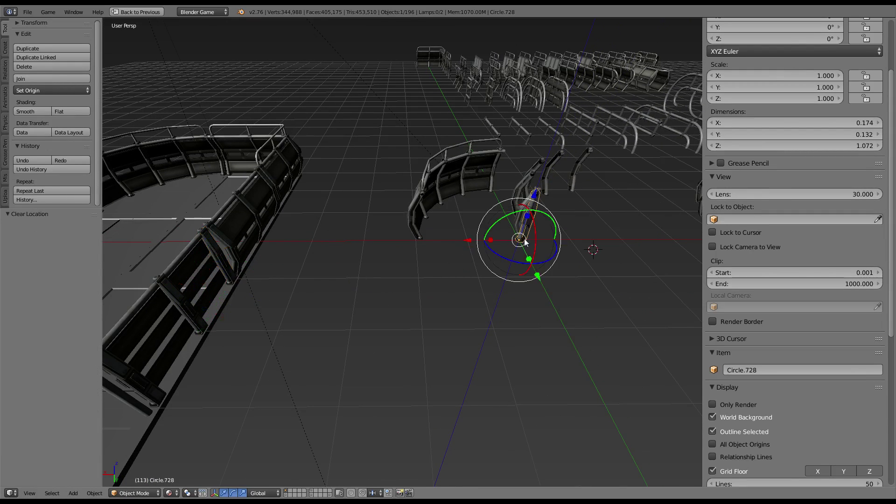
mouse_move(524, 241)
middle_down()
mouse_move(440, 264)
mouse_move(397, 212)
middle_up()
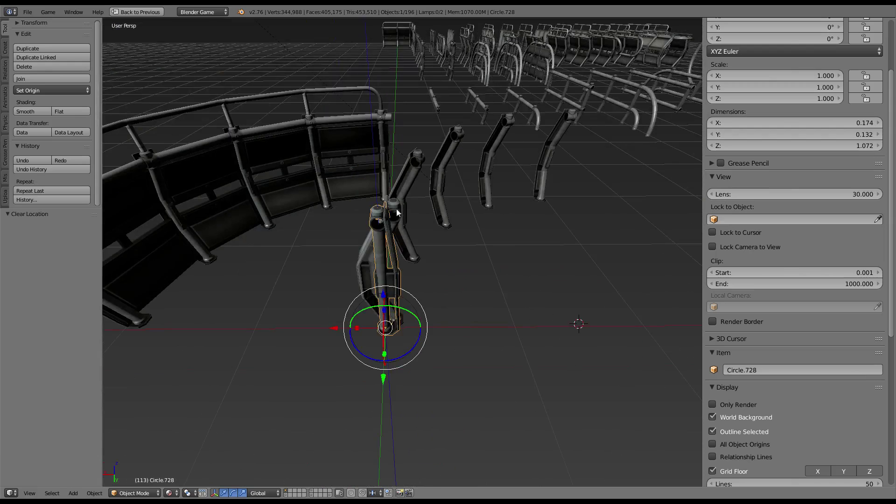
Move the straight post copy aside along X to reveal the curved post
right_click(397, 213)
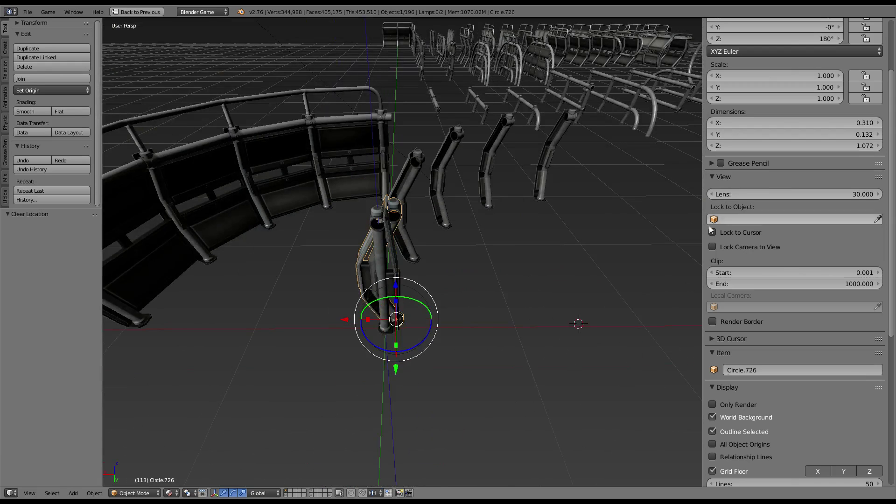
key(shift+s)
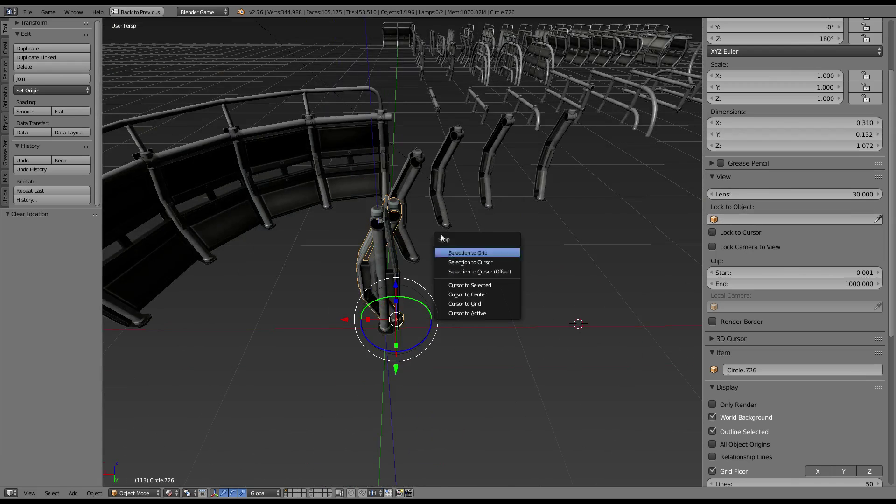
right_click(383, 251)
key(g)
key(x)
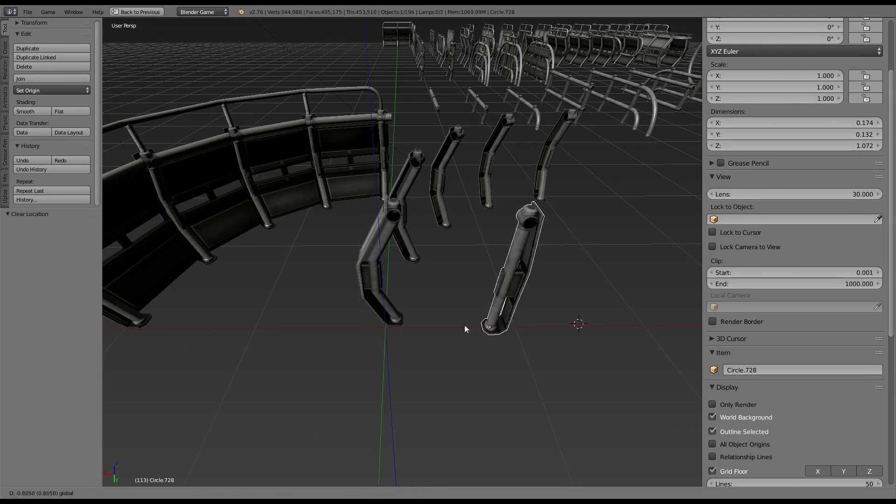
click(466, 323)
Snap the straight post copy onto the curved post's origin via the 3D cursor
right_click(405, 320)
key(shift+s)
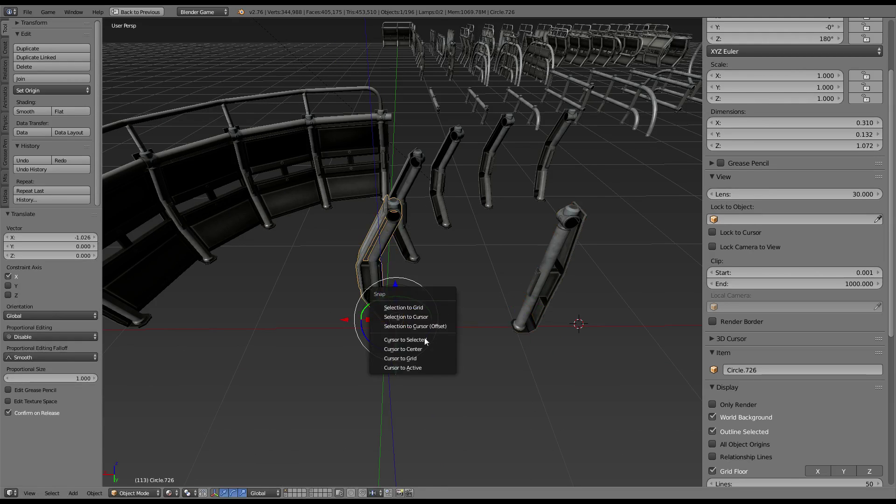
click(426, 339)
right_click(545, 282)
key(shift+s)
click(539, 259)
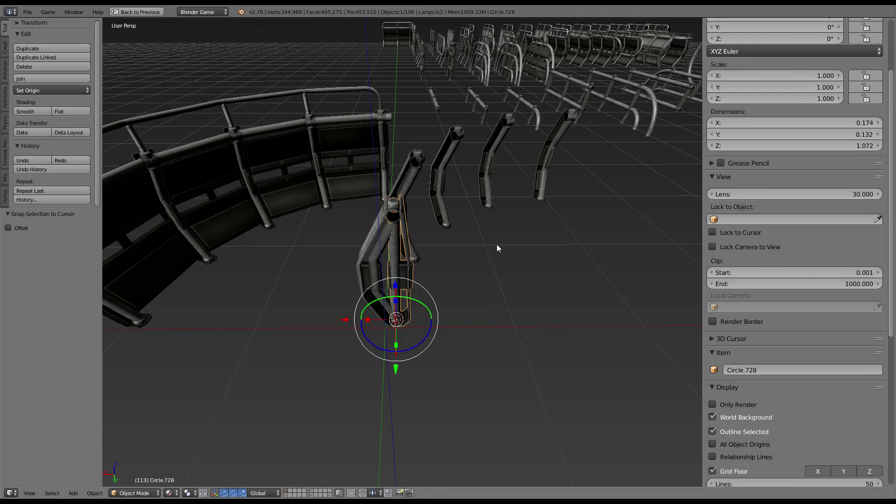
mouse_move(496, 245)
middle_down()
mouse_move(360, 293)
mouse_move(383, 291)
mouse_move(346, 284)
middle_up()
Make a linked copy of the post along X, delete it, and reselect the original
key(alt+d)
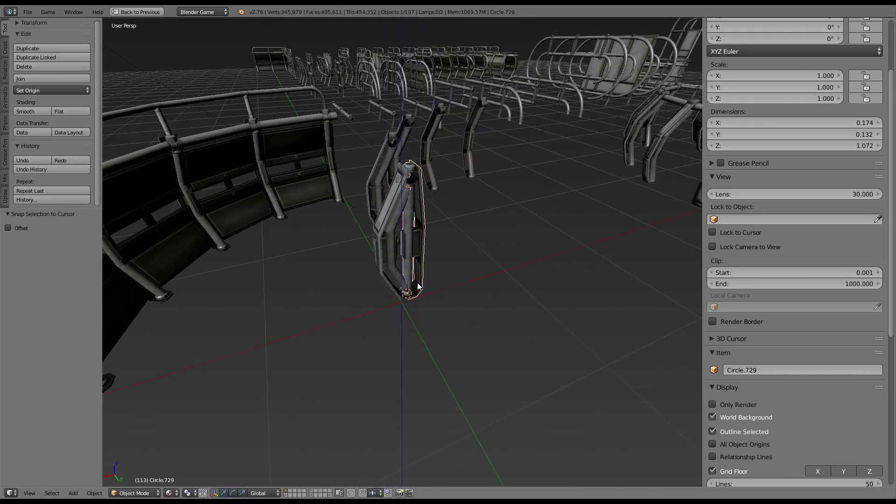
right_click(365, 308)
key(g)
key(x)
click(492, 285)
middle_drag(491, 285, 406, 251)
key(x)
click(448, 254)
right_click(323, 275)
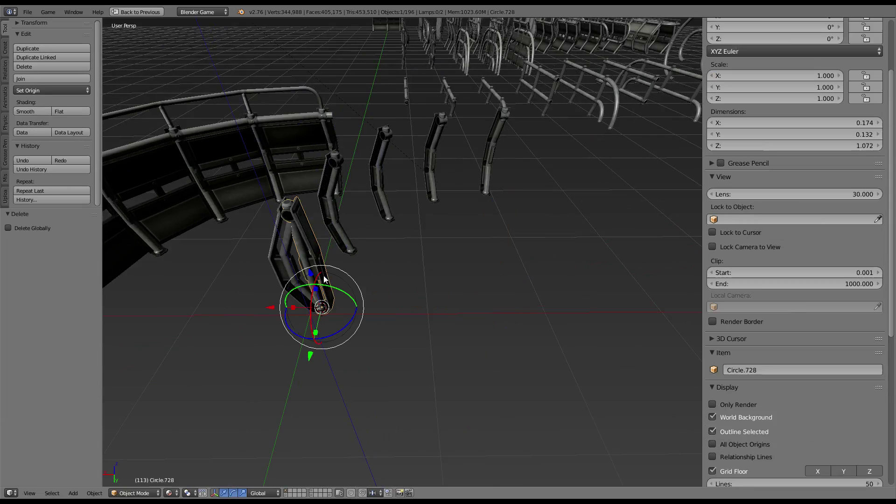
Make the straight post single-user (Object & Data) and place a duplicate to the right
click(94, 493)
mouse_move(117, 320)
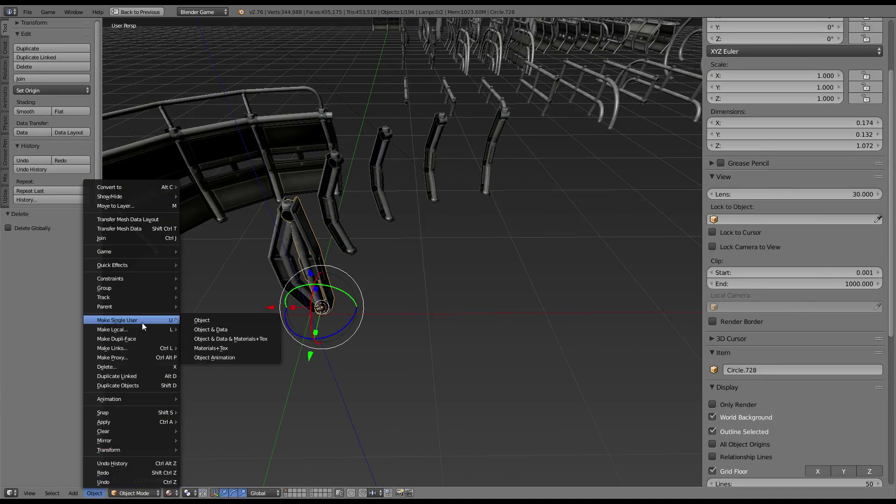
click(237, 329)
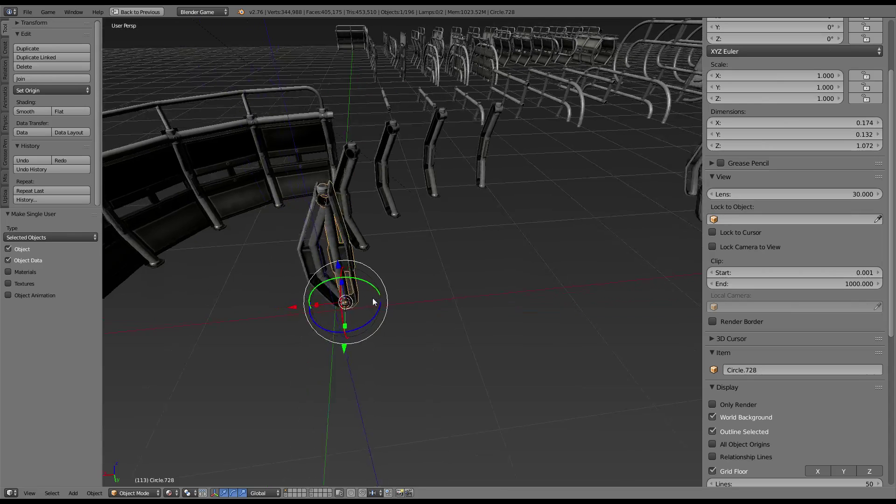
key(shift+d)
click(530, 310)
Line up three more straight post duplicates in a row to the right
right_click(371, 248)
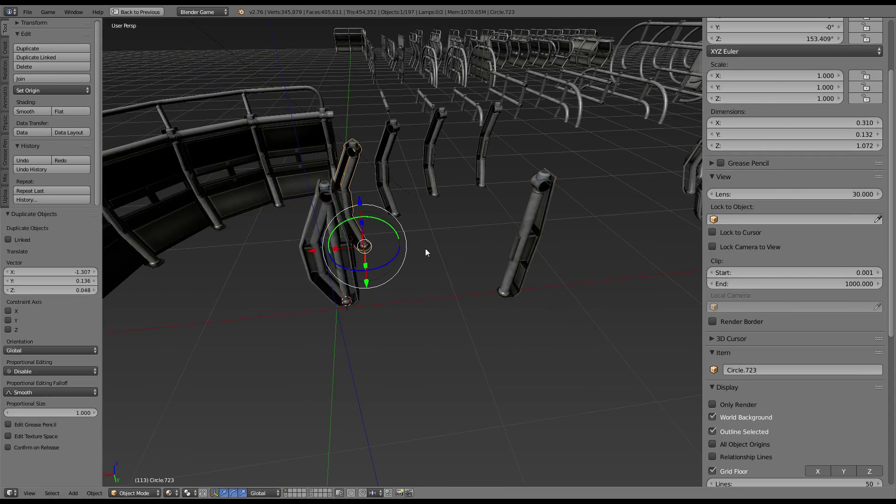
right_click(525, 280)
key(shift+d)
click(577, 279)
key(shift+d)
click(628, 279)
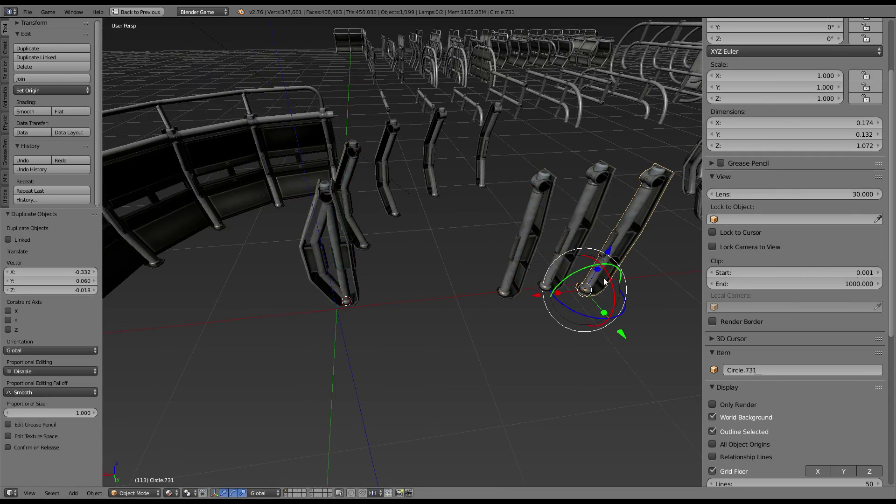
mouse_move(628, 280)
middle_down()
mouse_move(475, 250)
mouse_move(486, 286)
middle_up()
key(shift+d)
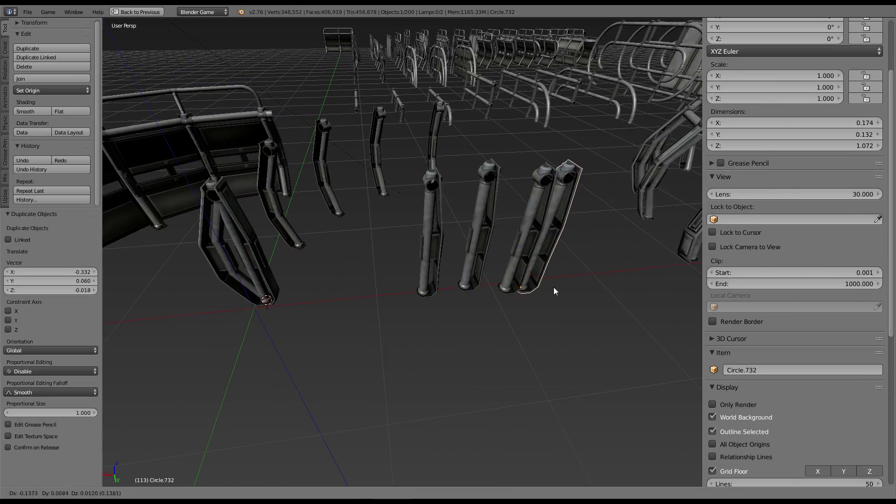
click(560, 286)
Snap the leaning post onto another post's base via the 3D cursor
right_click(308, 244)
key(shift+s)
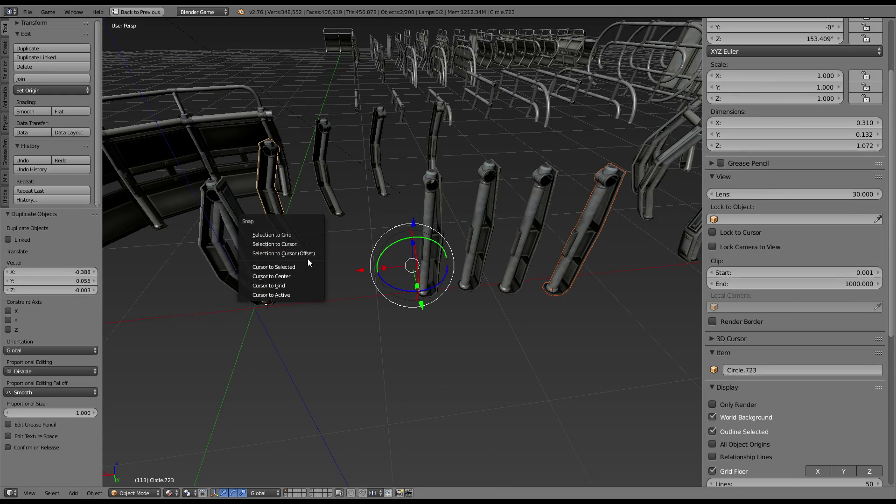
click(307, 261)
right_click(438, 251)
right_click(283, 239)
key(shift+s)
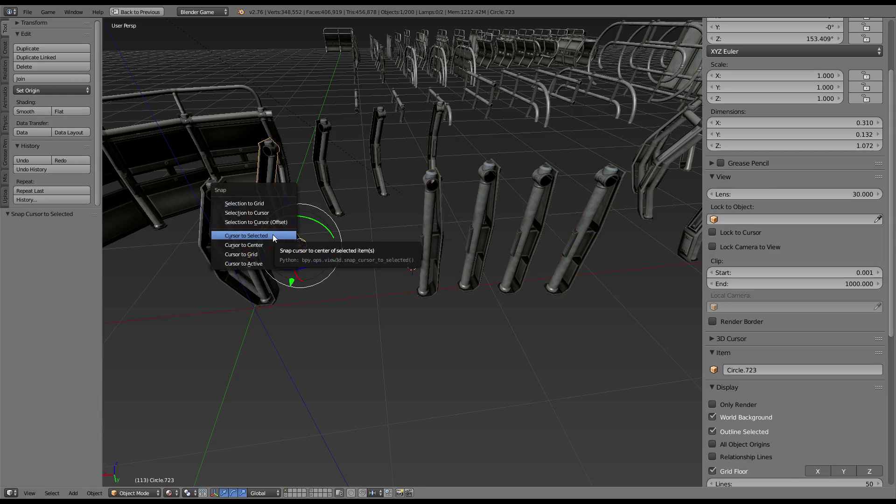
click(266, 213)
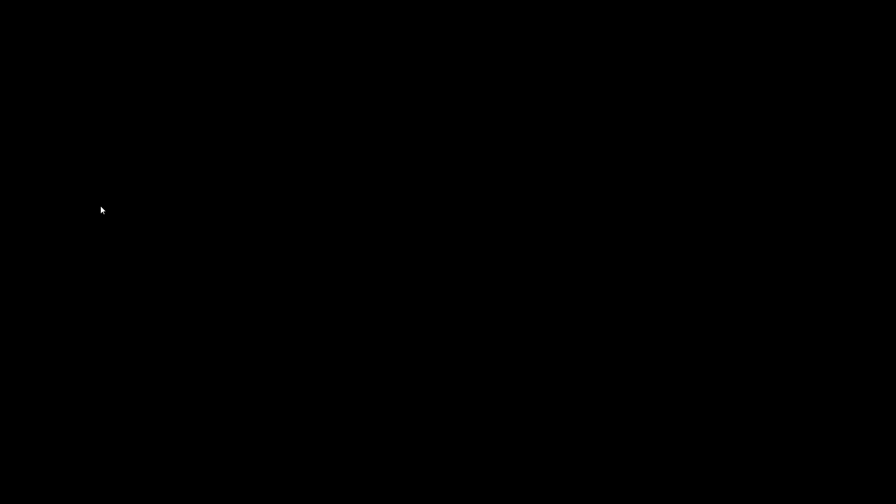
Snap two slim posts onto the first wide posts' positions using the 3D cursor
key(shift+s)
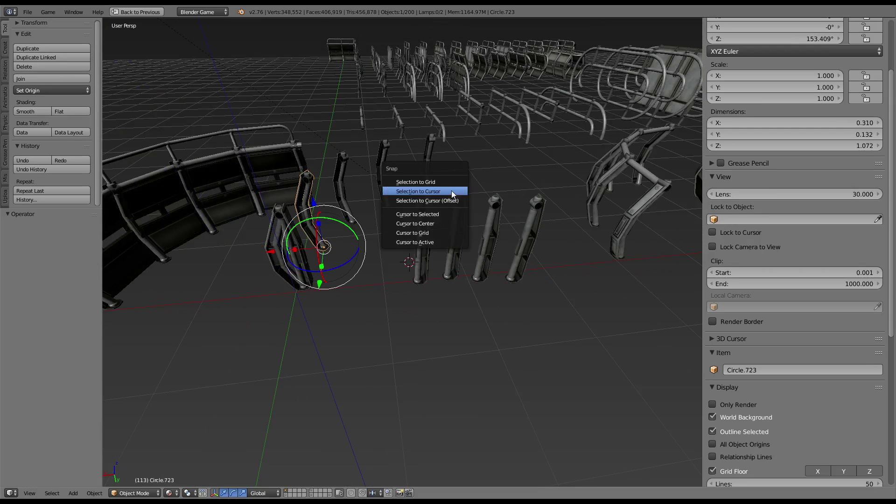
click(443, 212)
right_click(422, 240)
key(shift+s)
click(419, 219)
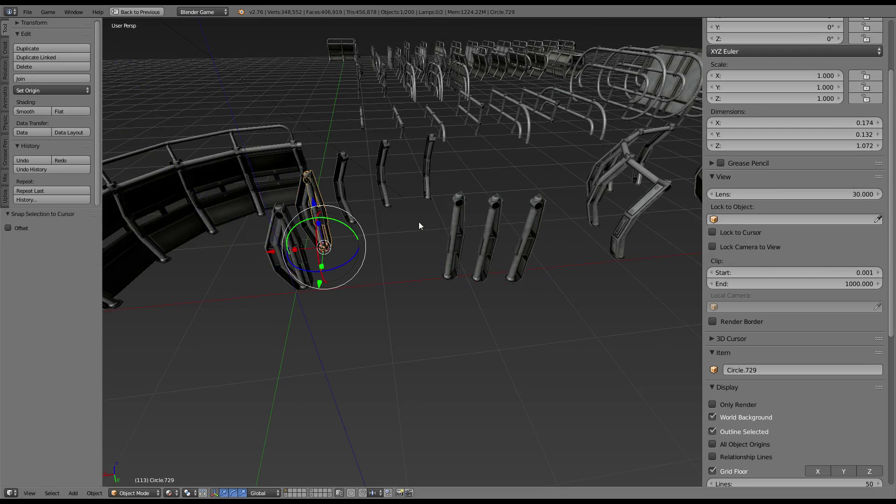
key(shift+s)
click(354, 236)
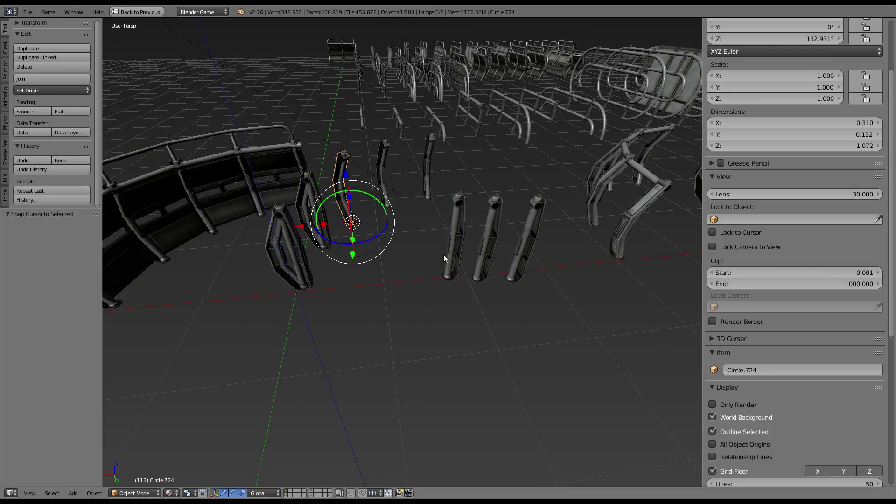
right_click(443, 254)
key(shift+s)
click(433, 230)
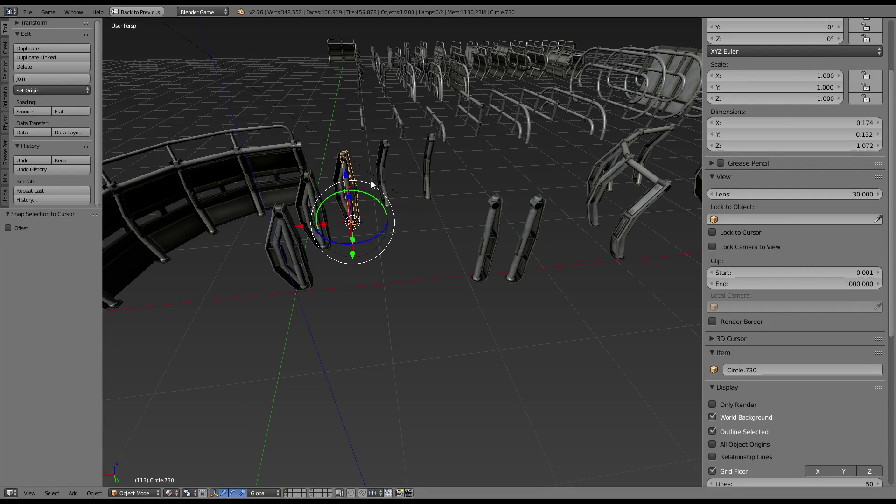
Snap another slim post onto the next wide post's position
right_click(386, 172)
key(shift+s)
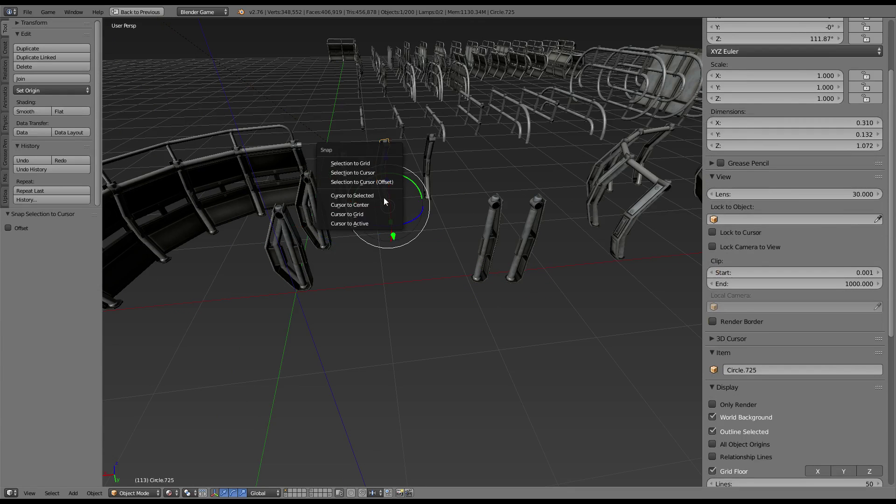
click(384, 196)
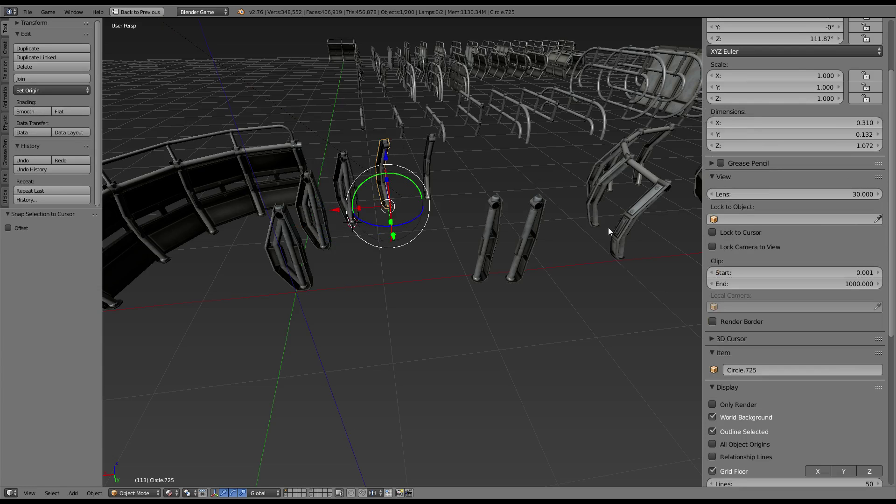
key(shift+s)
click(376, 193)
right_click(492, 250)
key(shift+s)
click(481, 228)
Snap one more slim post onto the following wide post's position
right_click(422, 167)
key(shift+s)
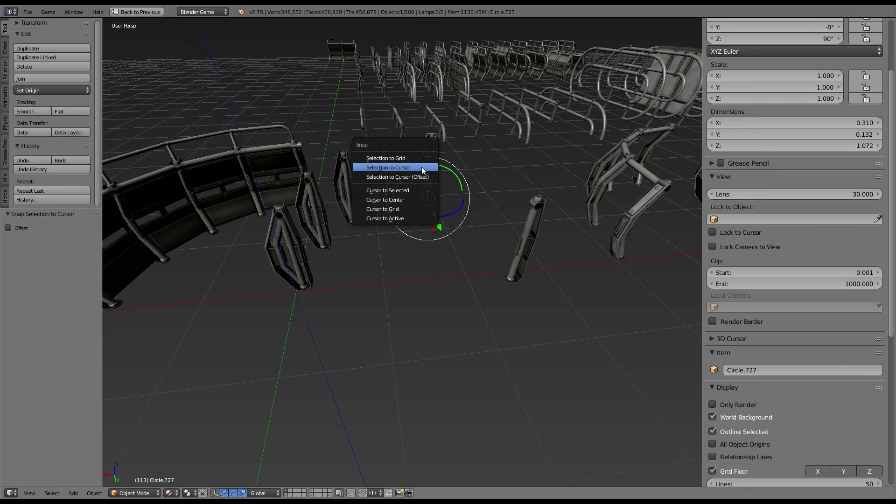
click(416, 190)
right_click(516, 239)
key(shift+s)
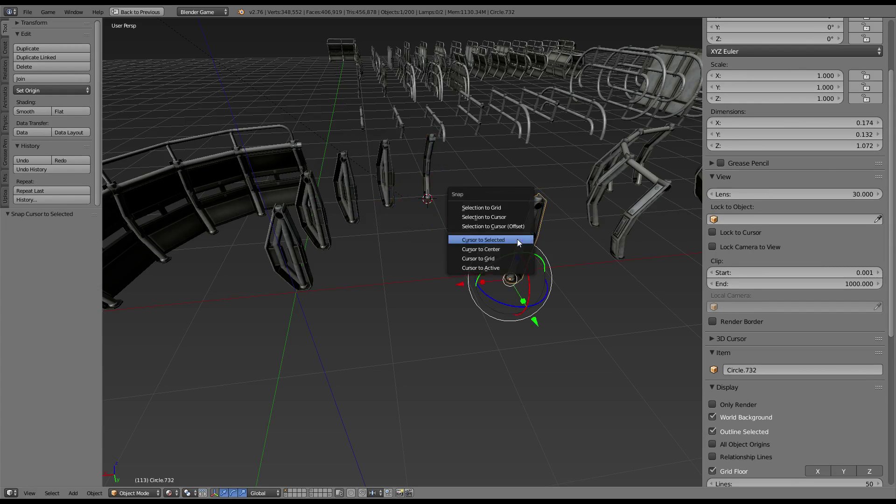
click(504, 215)
Rotate the first slim post 90° to match its wide partner
middle_drag(504, 215, 402, 214)
scroll(402, 214, up, 3)
right_click(357, 236)
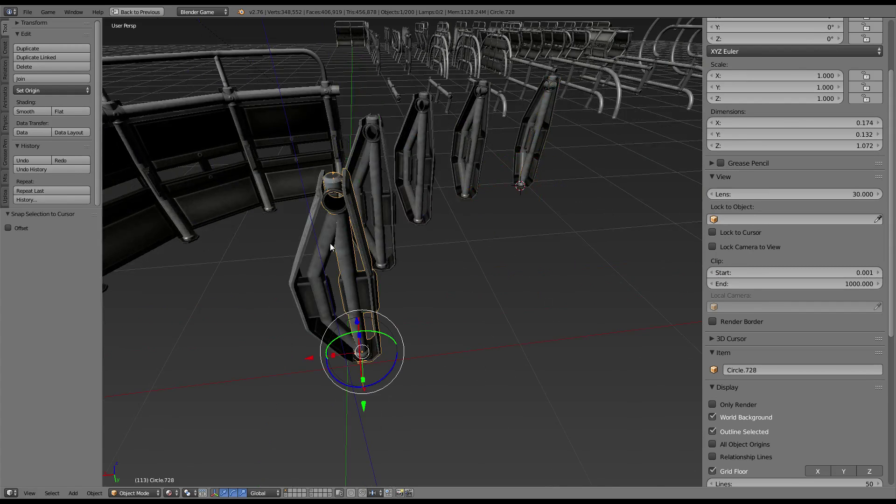
scroll(890, 164, up, 4)
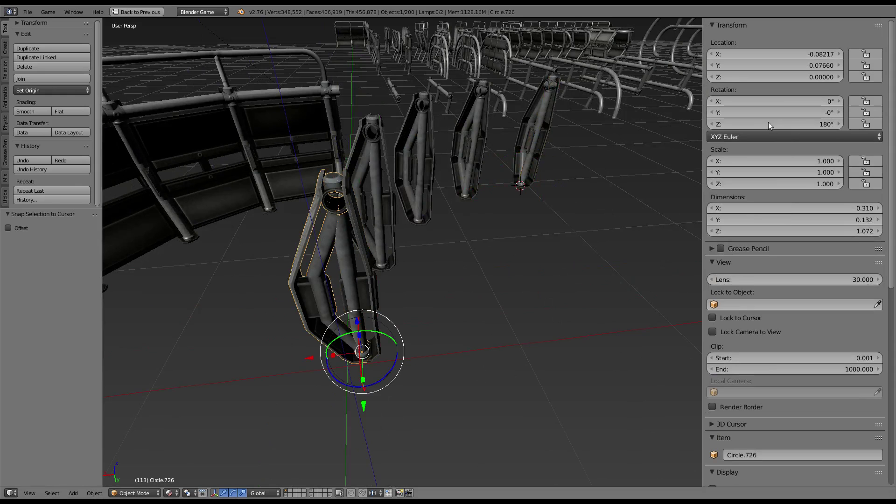
mouse_move(653, 119)
middle_down()
mouse_move(516, 116)
mouse_move(523, 176)
middle_up()
right_click(523, 176)
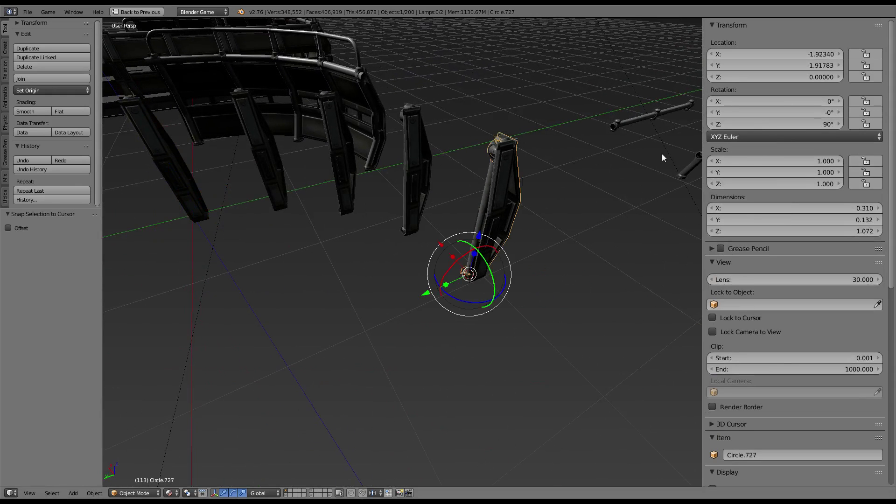
right_click(491, 194)
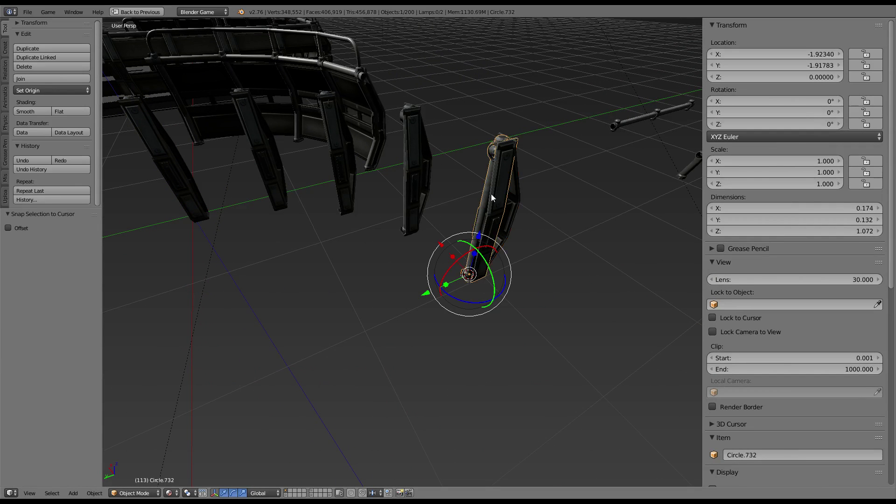
right_click(504, 196)
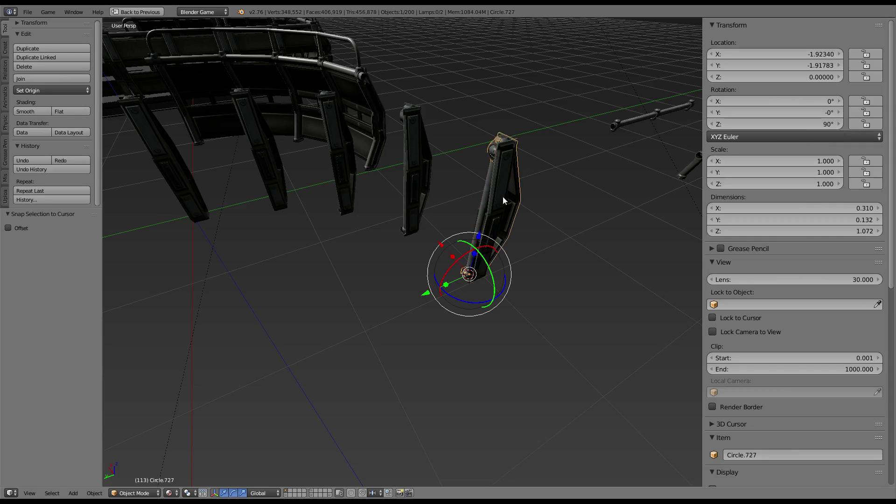
right_click(497, 197)
key(ctrl+v)
Paste rotations of 111.87°, 132.931° and the last wide post's angle onto the remaining slim posts
mouse_move(500, 159)
middle_down()
mouse_move(508, 194)
mouse_move(441, 226)
middle_up()
right_click(442, 225)
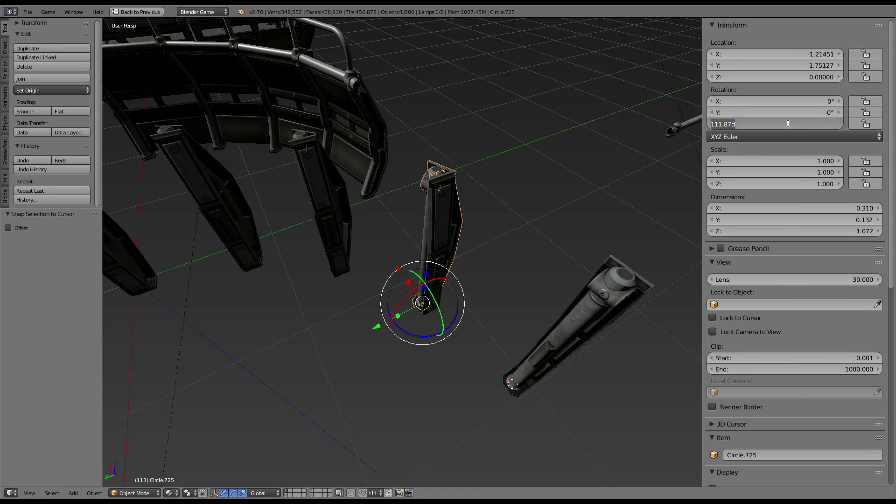
right_click(439, 241)
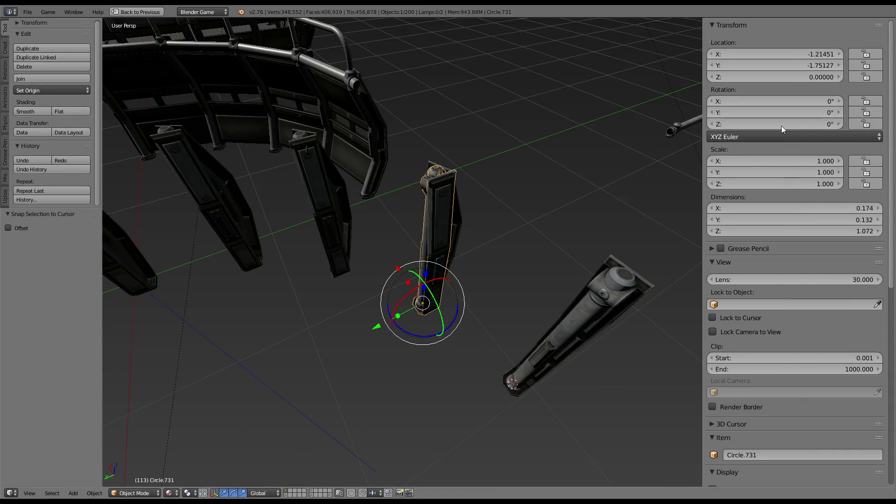
key(ctrl+v)
mouse_move(492, 175)
middle_down()
mouse_move(362, 233)
mouse_move(450, 219)
middle_up()
right_click(362, 233)
right_click(437, 176)
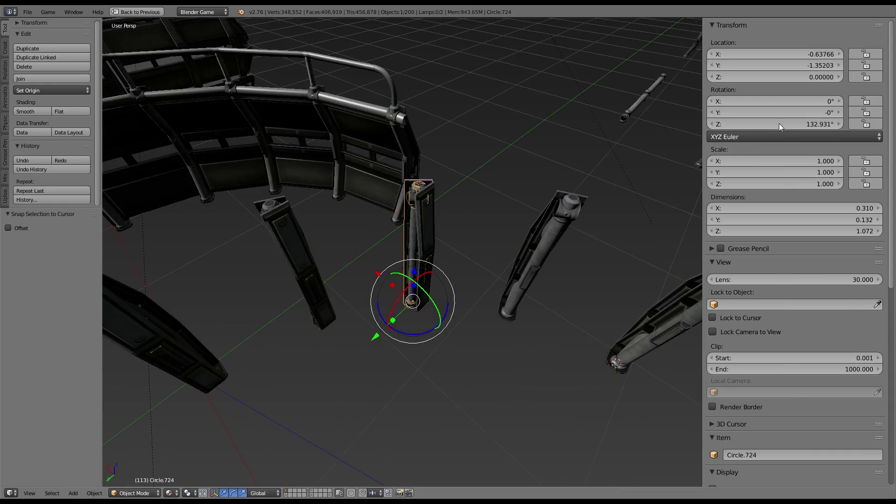
right_click(440, 251)
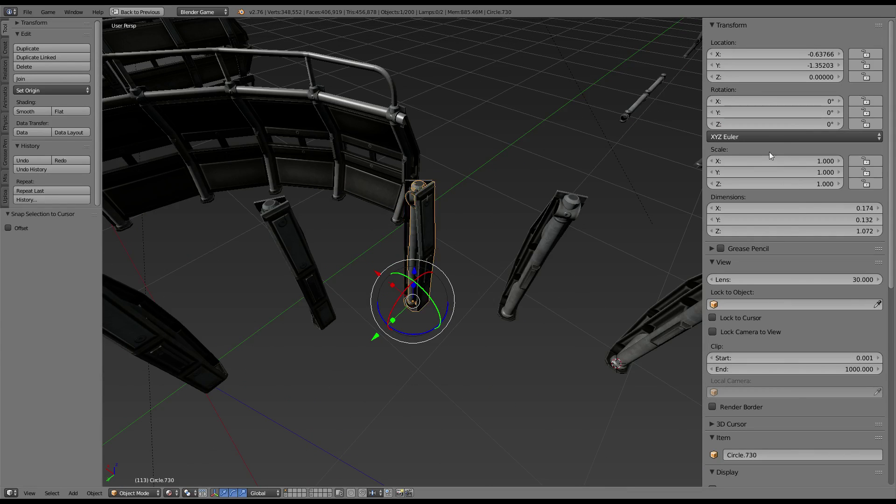
key(ctrl+v)
mouse_move(526, 202)
middle_down()
mouse_move(475, 192)
mouse_move(413, 232)
middle_up()
right_click(413, 232)
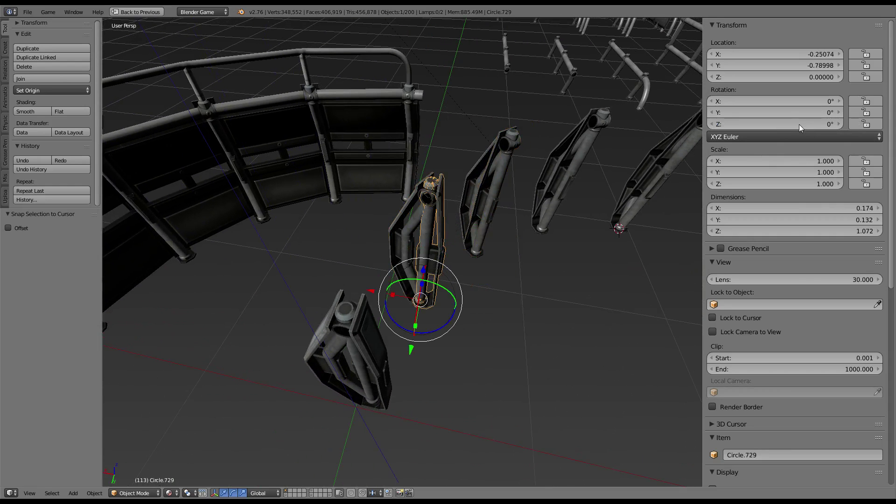
key(ctrl+v)
Select all the leftover wide curved posts and delete them
mouse_move(402, 234)
middle_down()
mouse_move(421, 324)
mouse_move(478, 203)
mouse_move(647, 132)
middle_up()
shift+right_click(421, 324)
shift+right_click(478, 203)
shift+right_click(609, 142)
mouse_move(561, 164)
middle_down()
mouse_move(394, 207)
mouse_move(424, 180)
mouse_move(473, 194)
mouse_move(333, 200)
middle_up()
key(x)
click(528, 192)
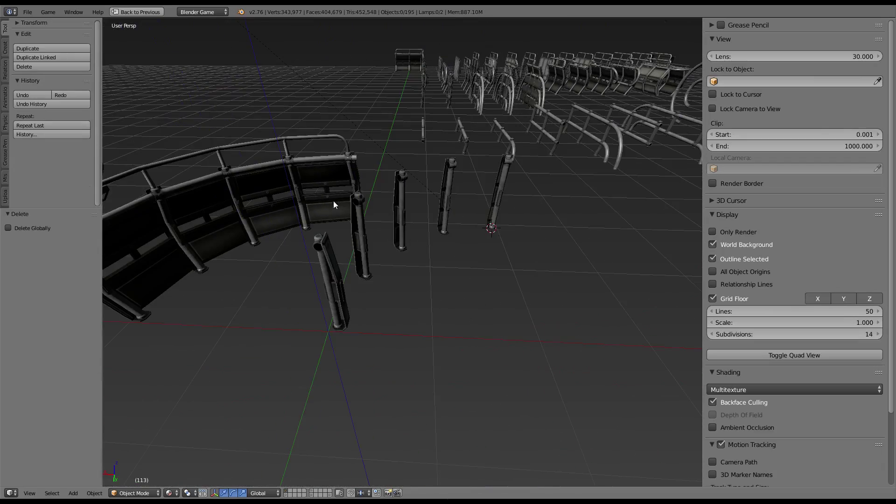
Select all the curved railing pieces
right_click(327, 159)
scroll(401, 161, up, 1)
scroll(408, 160, up, 3)
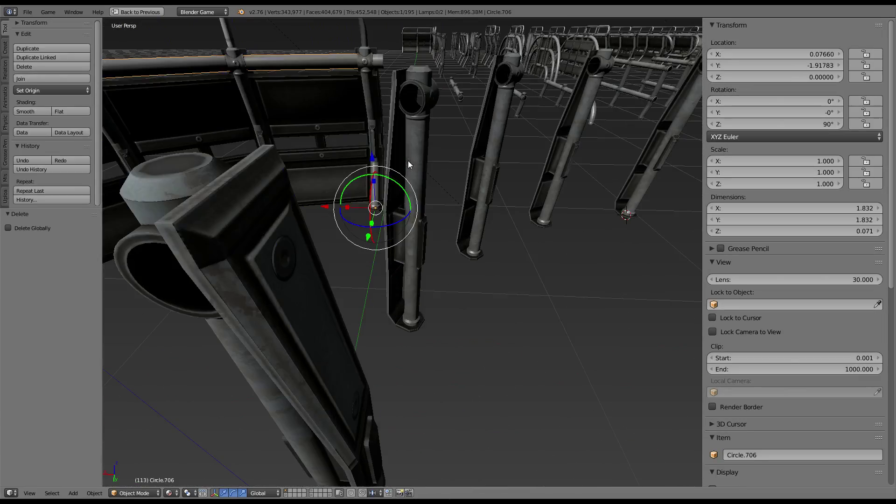
scroll(411, 161, down, 2)
scroll(387, 108, down, 2)
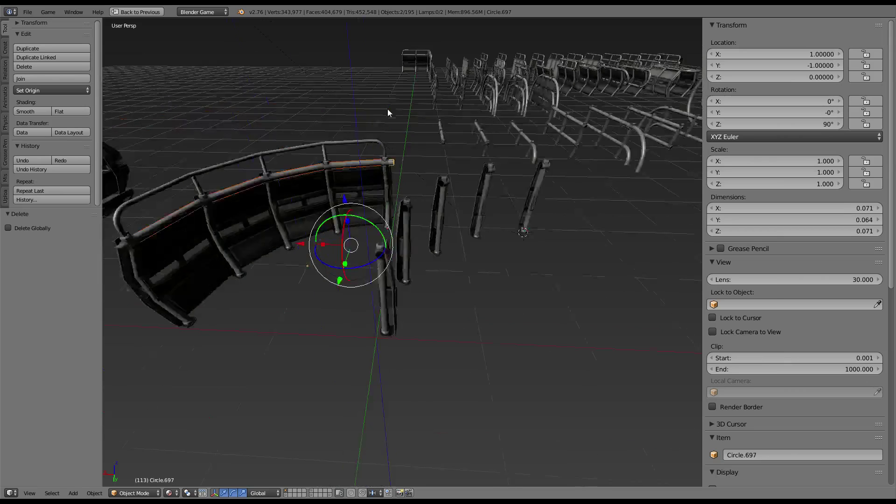
scroll(299, 187, down, 1)
shift+right_click(208, 256)
scroll(219, 251, up, 2)
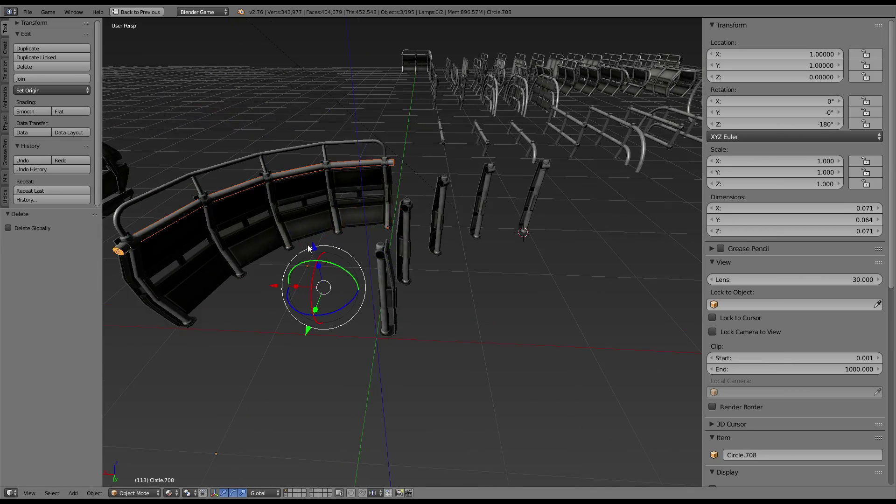
Duplicate the curved railing, shift the copy -2 along X, and deselect everything
key(shift+d)
key(Escape)
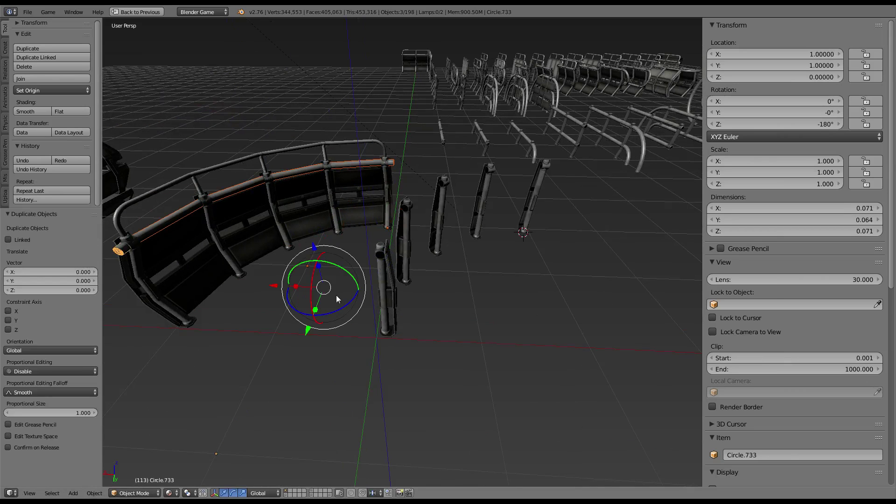
text(gx-2)
key(Return)
key(a)
Orbit closer to check the railing and select the curved panel section Circle.707
mouse_move(473, 260)
middle_down()
mouse_move(329, 265)
mouse_move(426, 217)
mouse_move(485, 229)
mouse_move(536, 256)
mouse_move(356, 204)
mouse_move(474, 226)
mouse_move(462, 273)
mouse_move(406, 255)
mouse_move(512, 241)
mouse_move(570, 166)
mouse_move(474, 244)
mouse_move(482, 202)
mouse_move(434, 206)
mouse_move(402, 266)
mouse_move(537, 262)
mouse_move(505, 252)
mouse_move(484, 270)
mouse_move(448, 225)
middle_up()
scroll(508, 243, down, 5)
right_click(382, 205)
scroll(511, 241, up, 5)
scroll(434, 206, down, 4)
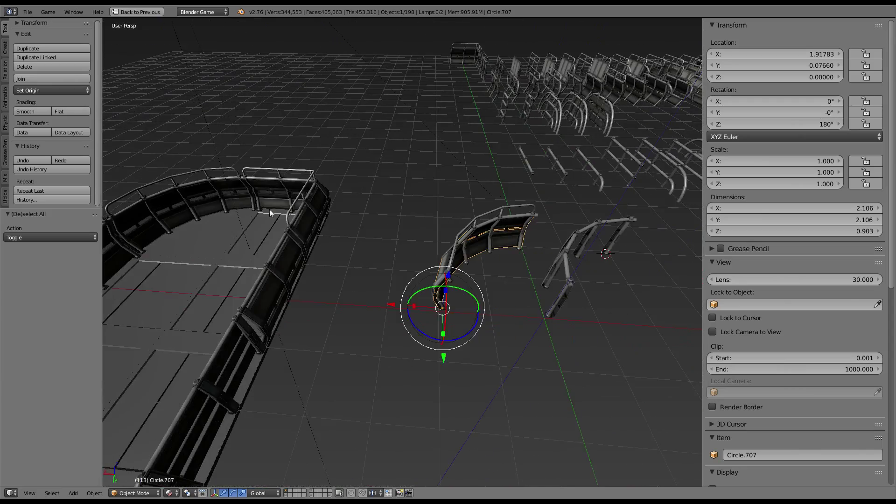
right_click(190, 214)
middle_drag(532, 254, 515, 253)
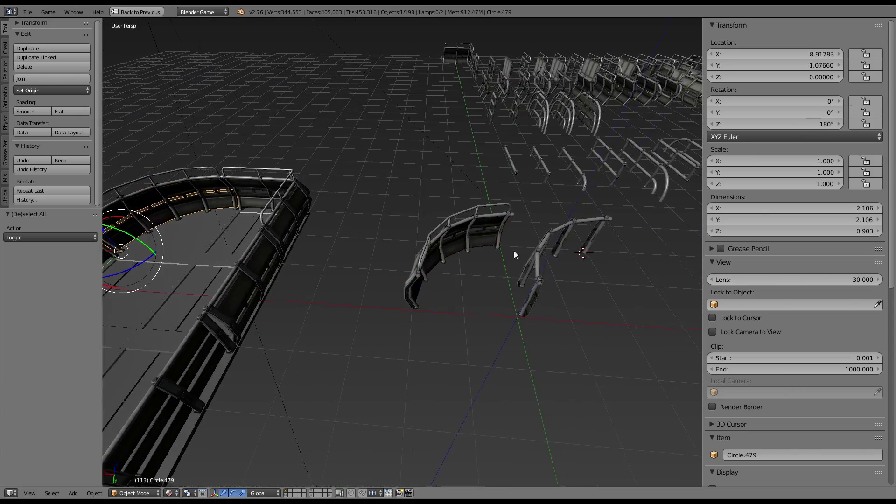
right_click(451, 256)
middle_drag(451, 256, 262, 291)
key(g)
key(x)
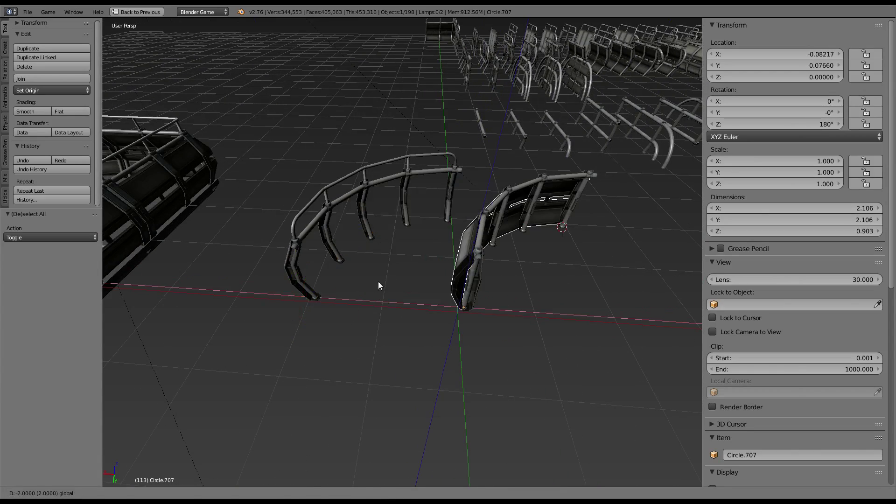
click(378, 285)
mouse_move(462, 277)
middle_down()
mouse_move(481, 195)
mouse_move(511, 182)
mouse_move(530, 191)
mouse_move(490, 183)
mouse_move(588, 198)
mouse_move(492, 229)
mouse_move(413, 200)
mouse_move(500, 209)
mouse_move(403, 341)
mouse_move(406, 294)
mouse_move(426, 236)
mouse_move(286, 345)
middle_up()
key(g)
key(x)
key(2)
key(Return)
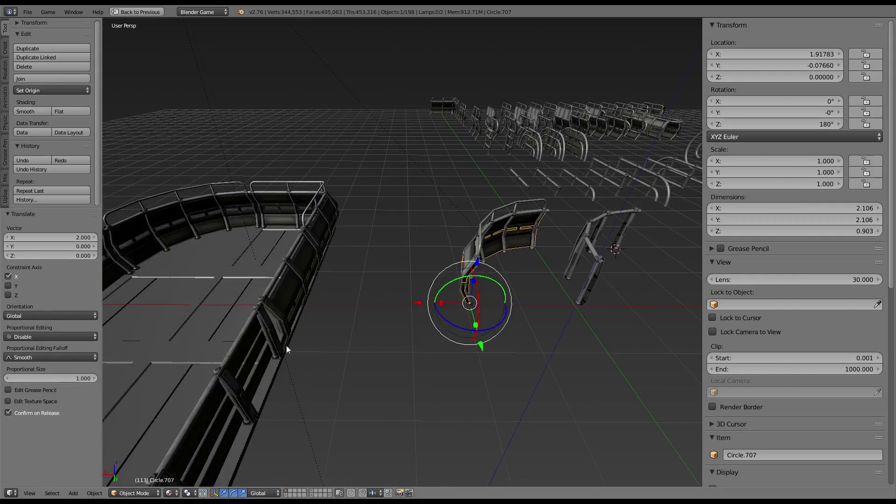
right_click(287, 349)
middle_drag(387, 320, 365, 269)
mouse_move(447, 246)
middle_down()
mouse_move(343, 312)
mouse_move(391, 321)
mouse_move(393, 410)
mouse_move(514, 249)
mouse_move(512, 265)
mouse_move(394, 208)
mouse_move(437, 241)
middle_up()
right_click(344, 311)
right_click(515, 248)
Orbit around the straight railing, selecting its vertical post and gate panel
right_click(385, 230)
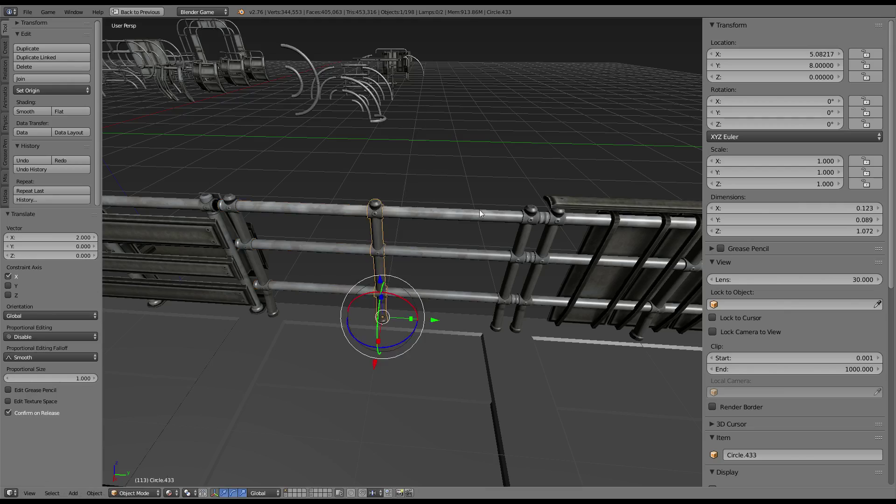
mouse_move(479, 209)
middle_down()
mouse_move(524, 267)
mouse_move(526, 221)
mouse_move(493, 221)
middle_up()
right_click(493, 220)
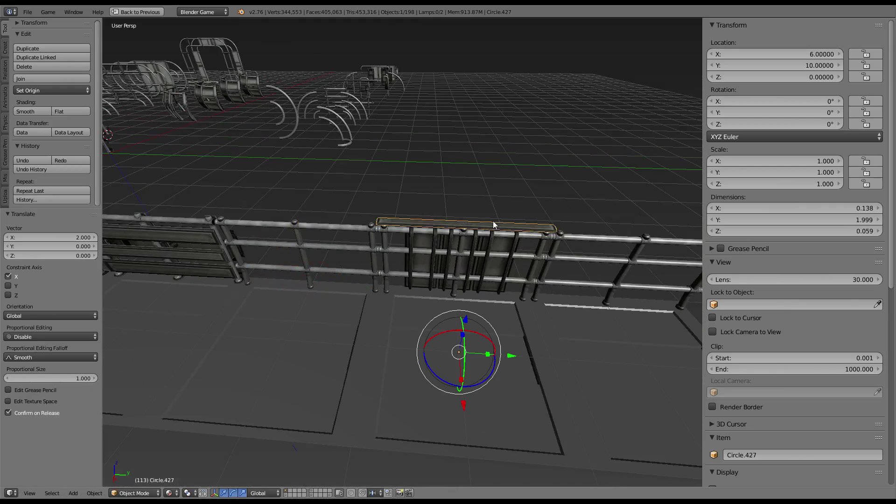
mouse_move(435, 249)
middle_down()
mouse_move(455, 284)
mouse_move(554, 274)
mouse_move(413, 294)
middle_up()
mouse_move(500, 275)
middle_down()
mouse_move(589, 314)
mouse_move(545, 287)
middle_up()
mouse_move(527, 270)
middle_down()
mouse_move(484, 276)
mouse_move(257, 250)
mouse_move(590, 257)
mouse_move(437, 231)
mouse_move(551, 267)
mouse_move(479, 261)
mouse_move(424, 241)
mouse_move(460, 254)
mouse_move(501, 239)
mouse_move(481, 231)
mouse_move(517, 225)
mouse_move(523, 210)
mouse_move(550, 224)
mouse_move(562, 266)
middle_up()
Select other railing pieces and try moving the diagonal piece, cancelling the move
right_click(531, 259)
right_click(424, 241)
right_click(567, 283)
key(g)
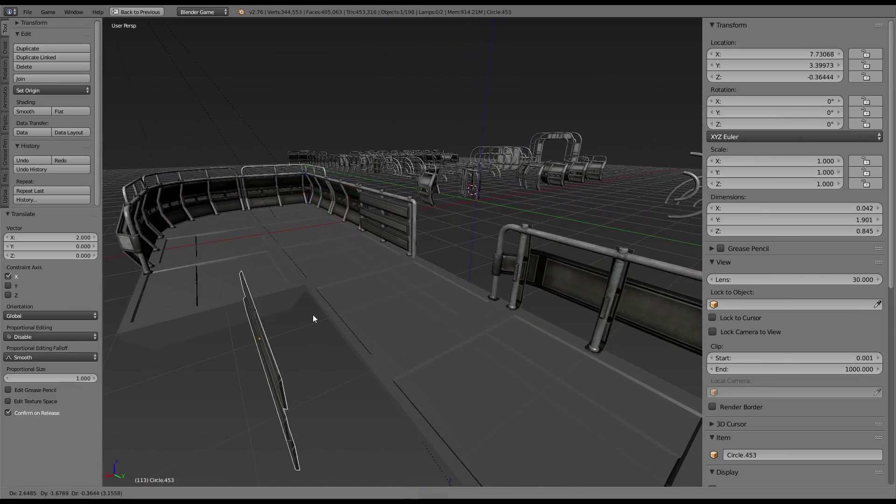
right_click(313, 314)
mouse_move(313, 314)
middle_down()
mouse_move(386, 302)
mouse_move(380, 326)
mouse_move(461, 231)
middle_up()
Select the wall panel piece and orbit to look down on the fence
right_click(483, 173)
mouse_move(483, 172)
middle_down()
mouse_move(483, 161)
mouse_move(430, 162)
middle_up()
scroll(430, 162, up, 4)
scroll(518, 170, down, 4)
mouse_move(518, 171)
middle_down()
mouse_move(458, 177)
mouse_move(492, 208)
mouse_move(521, 156)
mouse_move(457, 266)
middle_up()
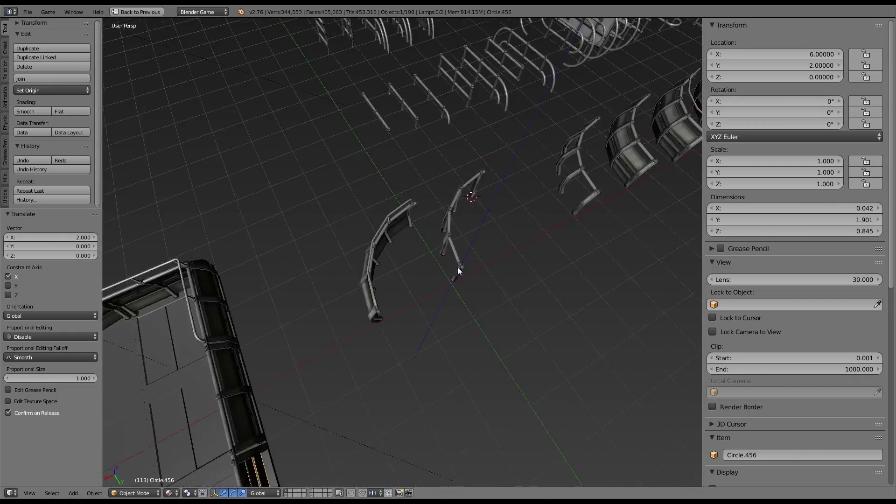
scroll(451, 208, down, 4)
mouse_move(450, 208)
middle_down()
mouse_move(551, 214)
mouse_move(400, 239)
mouse_move(469, 252)
middle_up()
Duplicate the right-hand rail panel Circle.426 and clear the copy's location to the world origin
right_click(604, 297)
right_click(591, 276)
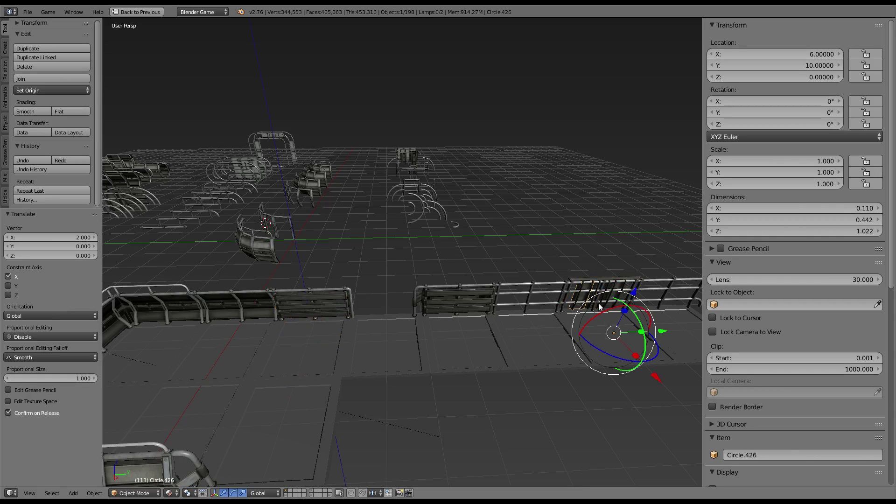
key(shift+d)
key(alt+g)
mouse_move(537, 289)
middle_down()
mouse_move(403, 235)
mouse_move(479, 263)
mouse_move(373, 208)
mouse_move(452, 260)
mouse_move(457, 295)
middle_up()
In top view, rotate the copied panel and move it against the curved rail
key(KP_7)
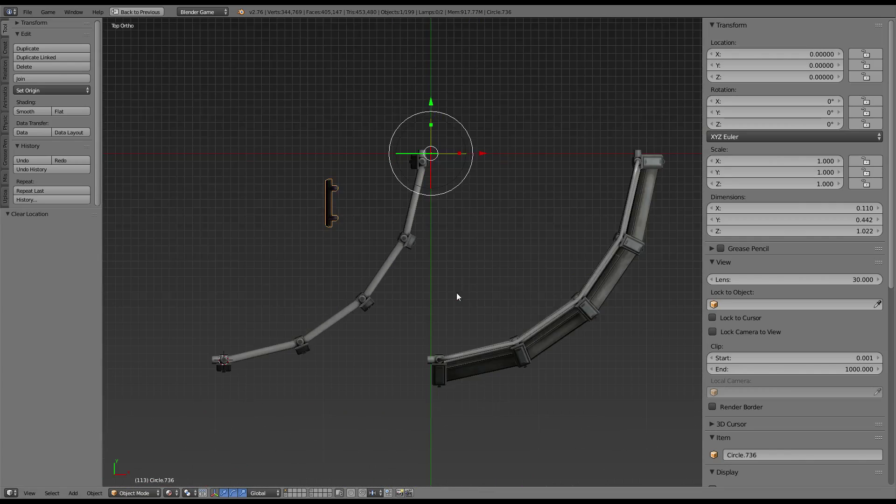
key(r)
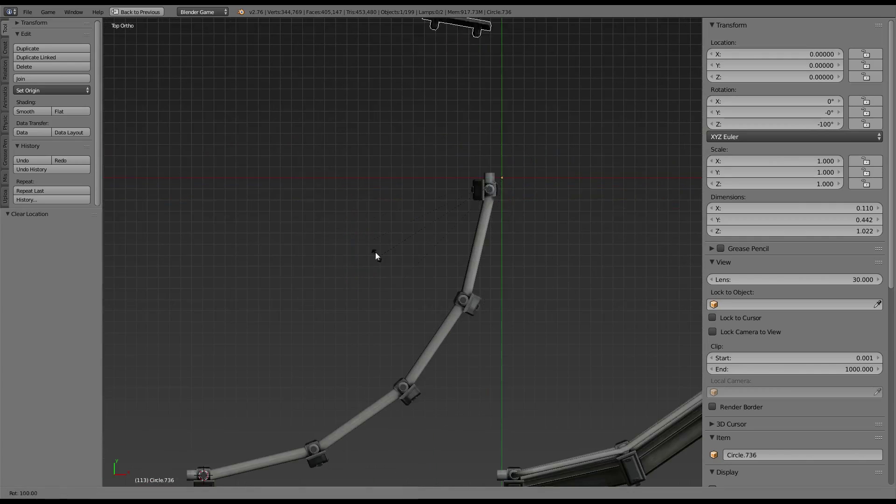
click(416, 73)
key(g)
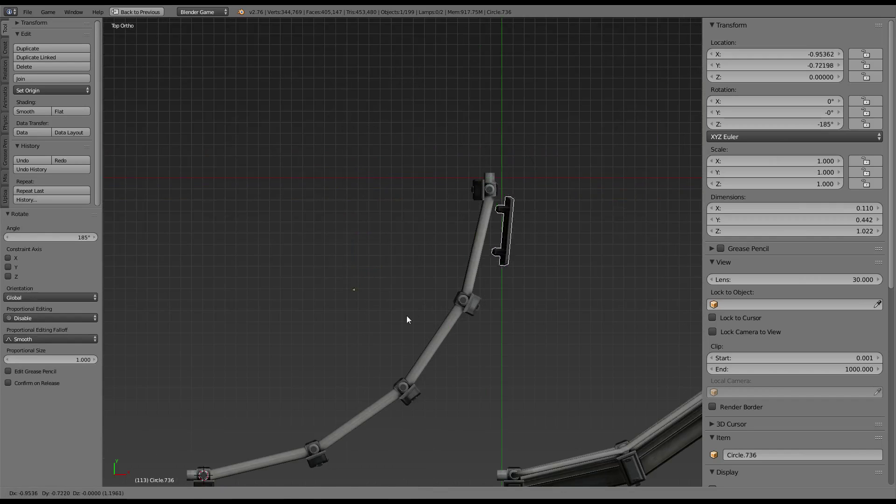
click(407, 316)
key(g)
click(573, 264)
scroll(572, 261, down, 3)
scroll(556, 242, up, 2)
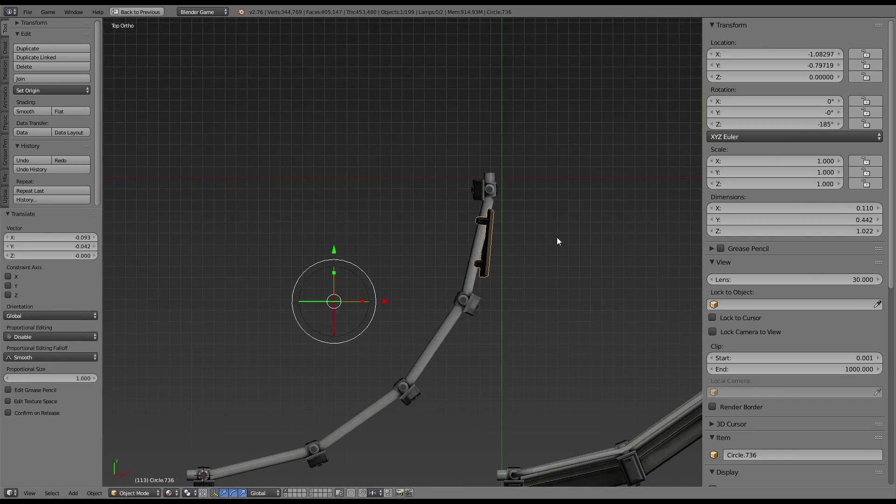
scroll(518, 254, up, 2)
scroll(560, 259, up, 2)
Fine-tune the panel's rotation and position to align it with the rail's top end
key(r)
click(605, 262)
key(g)
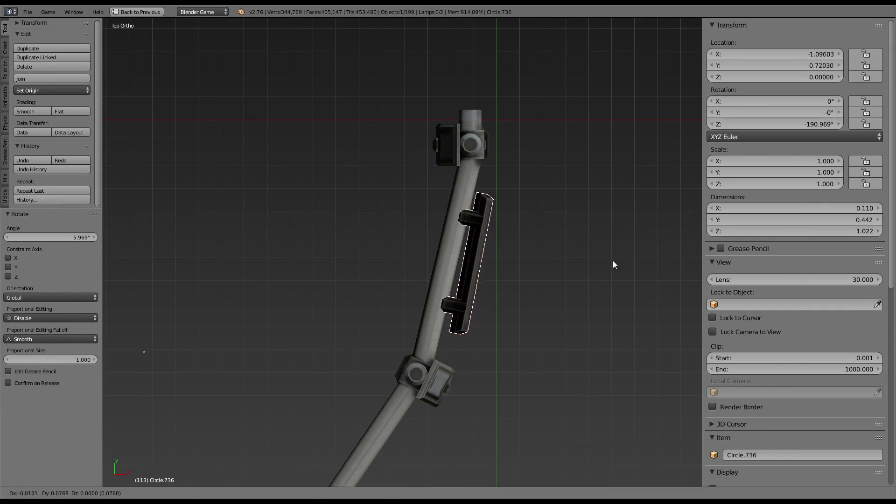
click(615, 264)
key(r)
key(g)
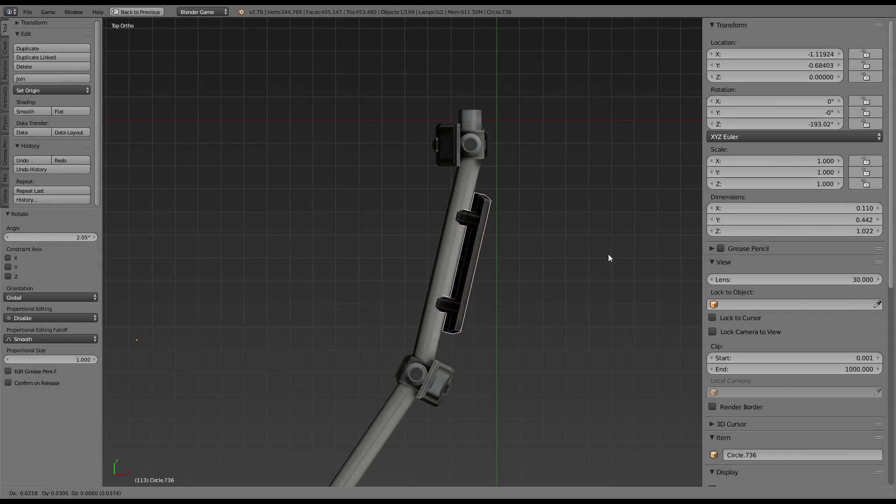
click(606, 251)
Adjust the panel to X -1.149, Y -0.667, Z 0.004 and clear its rotation to 0°
mouse_move(606, 251)
middle_down()
mouse_move(480, 222)
mouse_move(500, 183)
mouse_move(556, 187)
mouse_move(528, 152)
mouse_move(525, 203)
mouse_move(512, 190)
mouse_move(500, 220)
mouse_move(430, 181)
mouse_move(563, 221)
middle_up()
scroll(525, 203, up, 3)
key(g)
click(514, 217)
scroll(563, 220, down, 3)
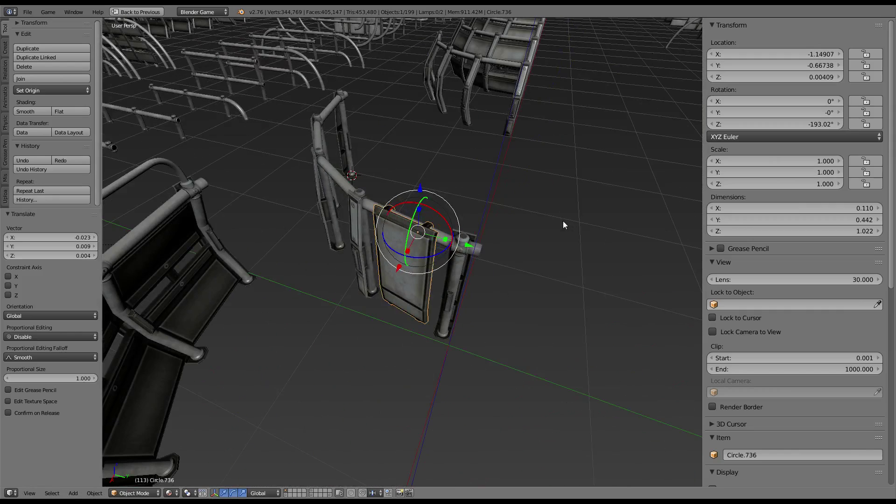
key(alt+r)
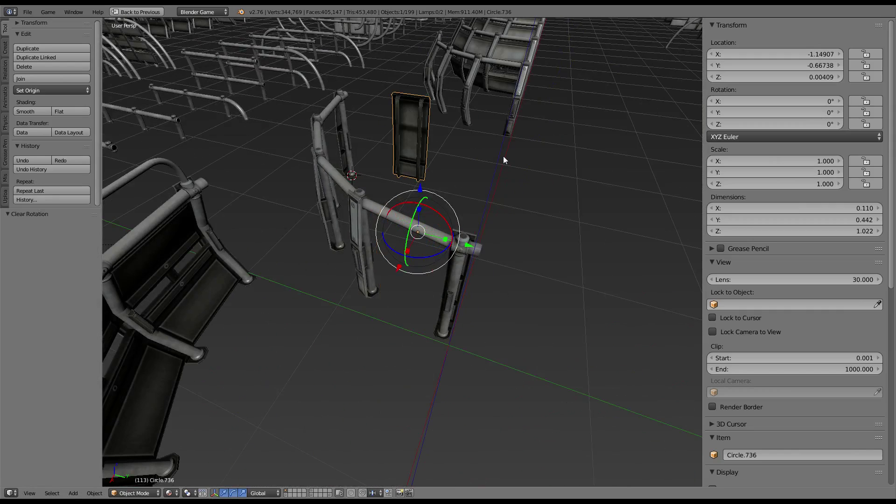
Select the four curved panels and shift them 3 units along X
click(95, 492)
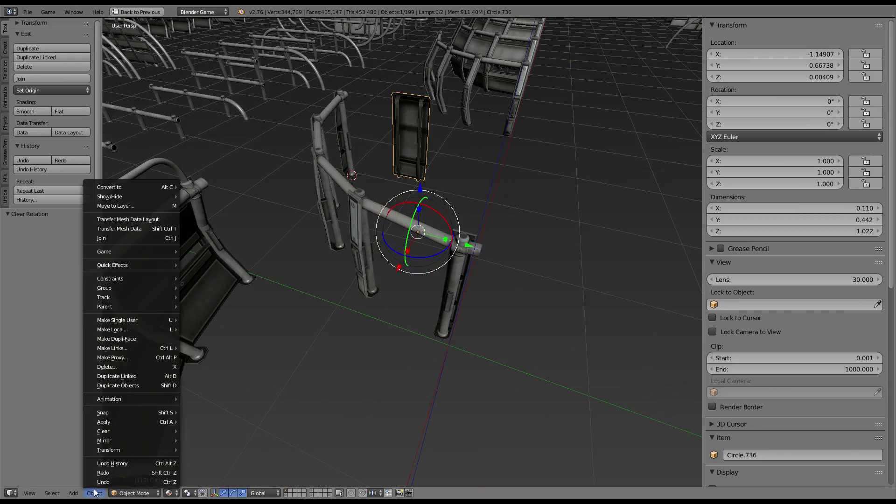
mouse_move(538, 84)
middle_down()
mouse_move(473, 142)
mouse_move(454, 268)
mouse_move(413, 198)
middle_up()
right_click(414, 189)
key(b)
drag(462, 258, 400, 105)
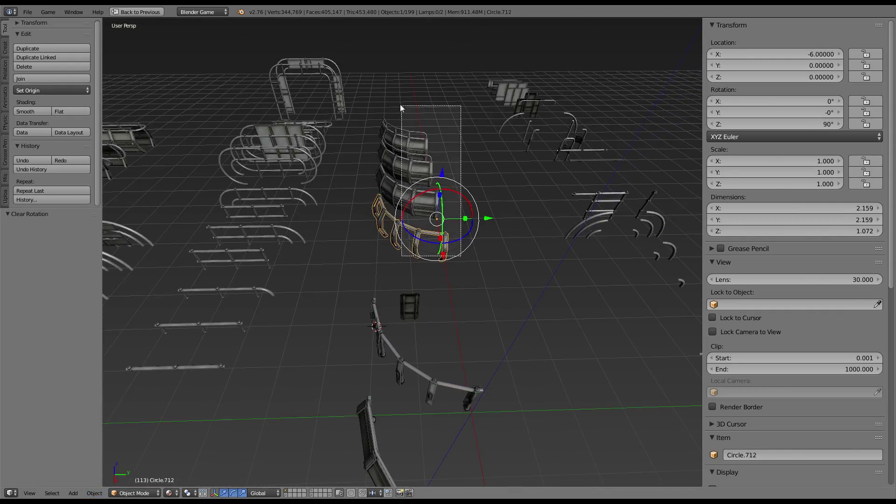
middle_drag(400, 105, 526, 199)
drag(531, 218, 575, 174)
mouse_move(575, 173)
middle_down()
mouse_move(498, 221)
mouse_move(556, 126)
middle_up()
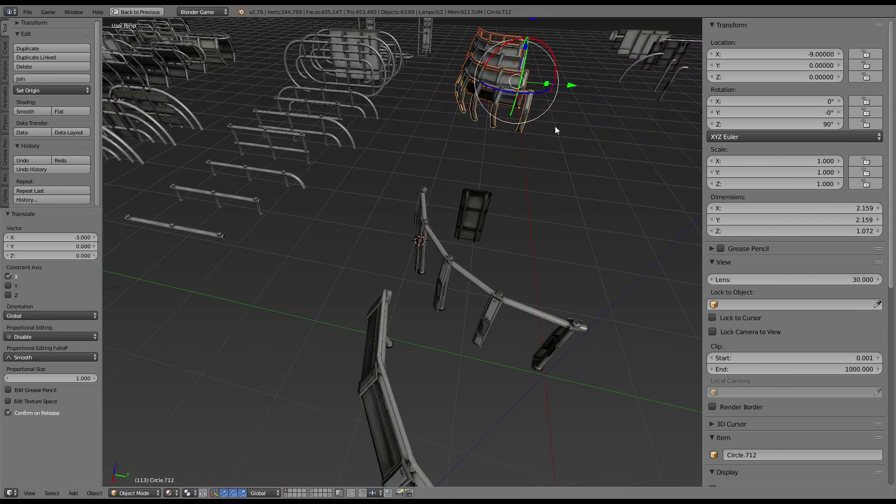
Make the copied panel single-user (Object & Data) and set its origin to geometry
right_click(475, 195)
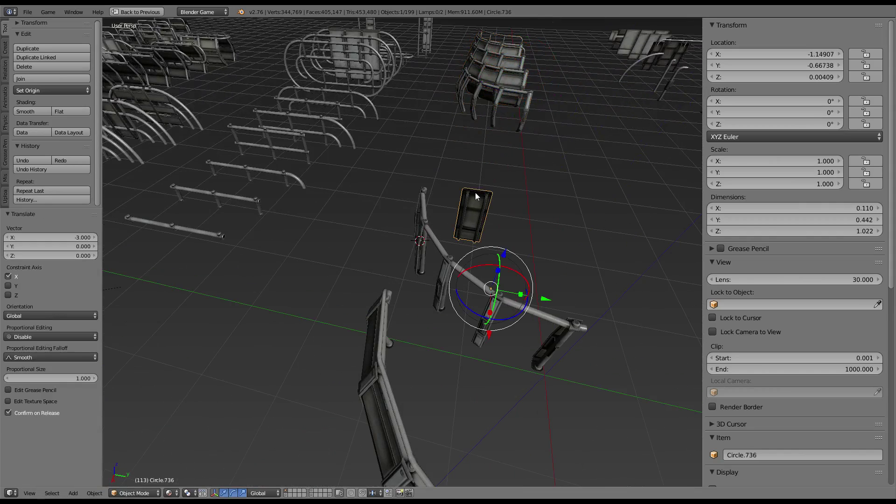
click(32, 91)
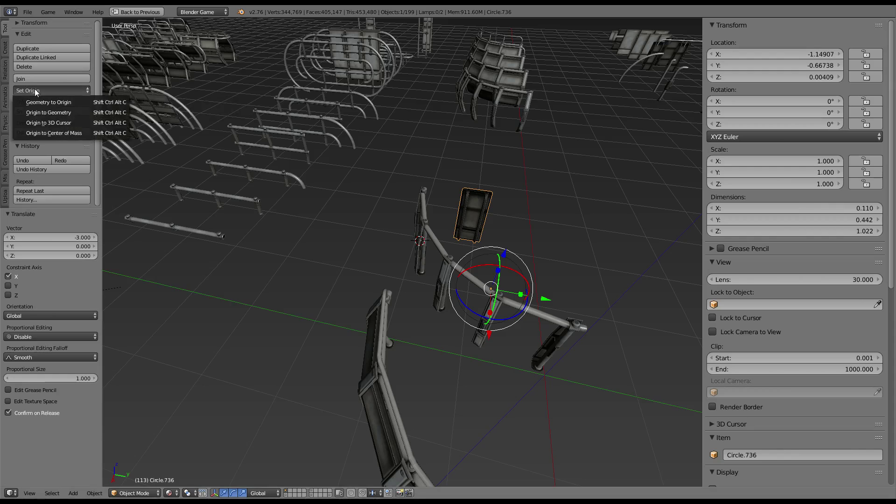
click(97, 492)
mouse_move(118, 320)
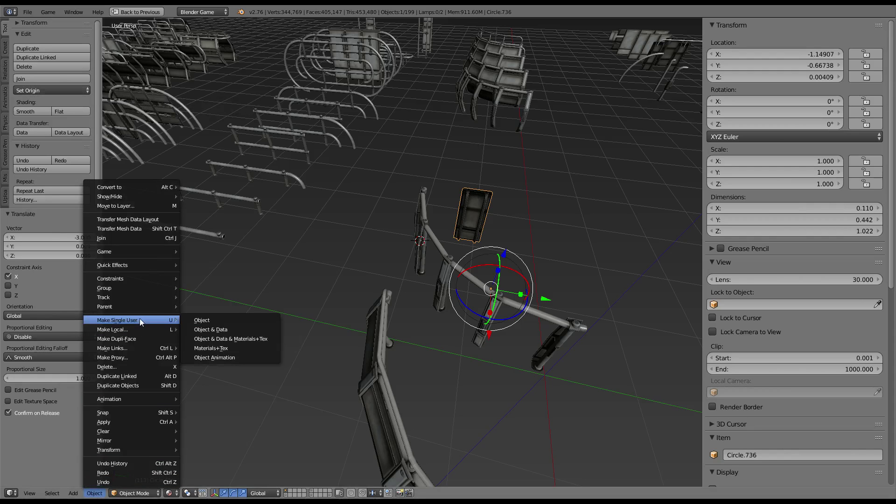
click(202, 332)
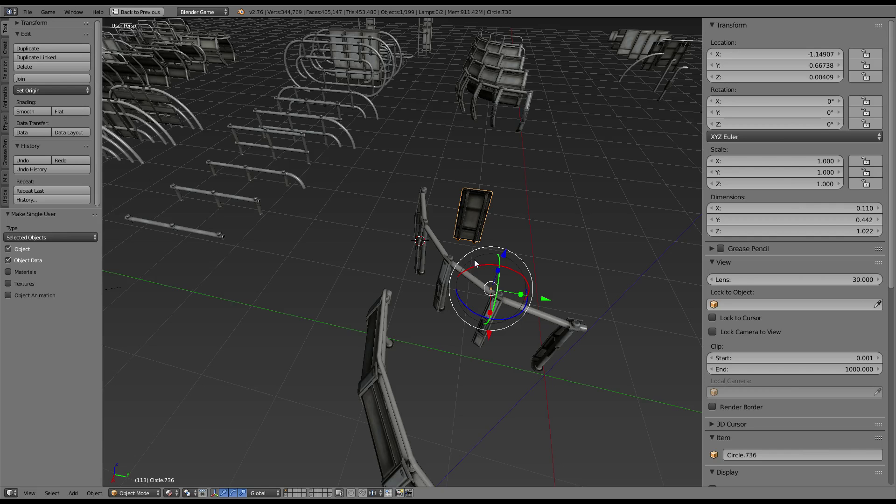
click(54, 90)
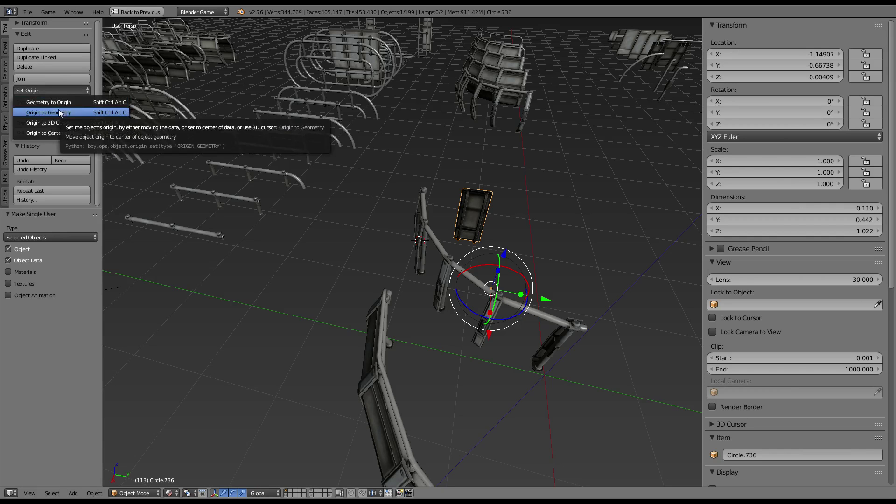
click(86, 112)
From top view, move the panel to X -0.911, Y 0.721 and start turning it 180°
key(KP_Decimal)
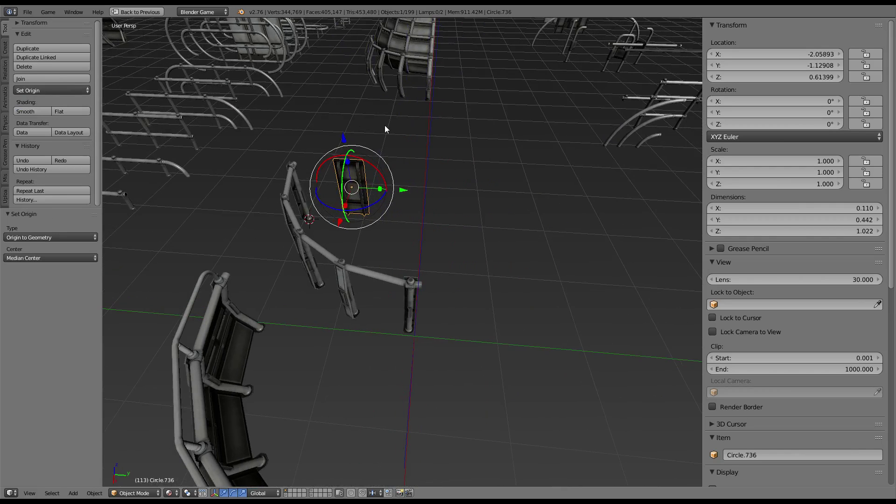
key(KP_7)
key(g)
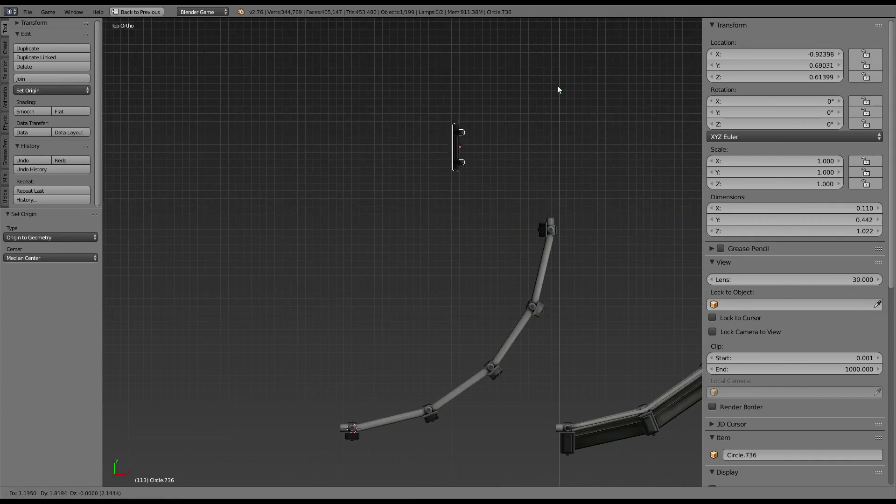
click(559, 88)
shift+middle_drag(590, 150, 545, 123)
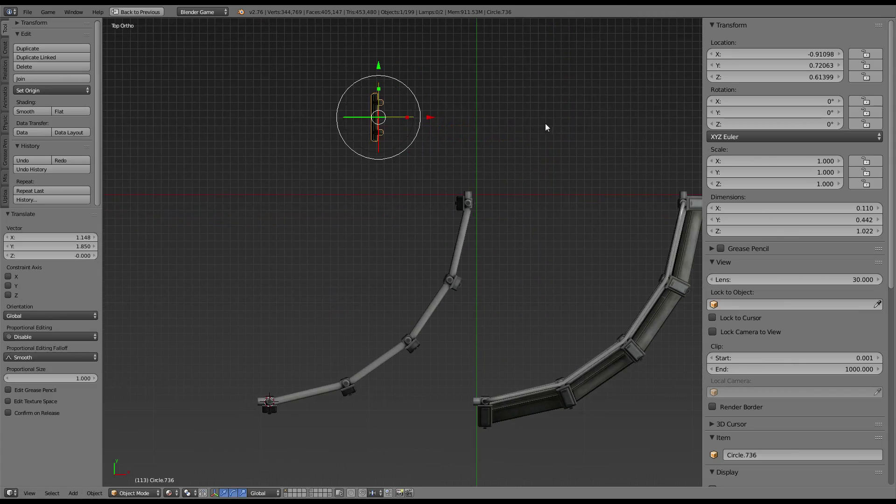
key(r)
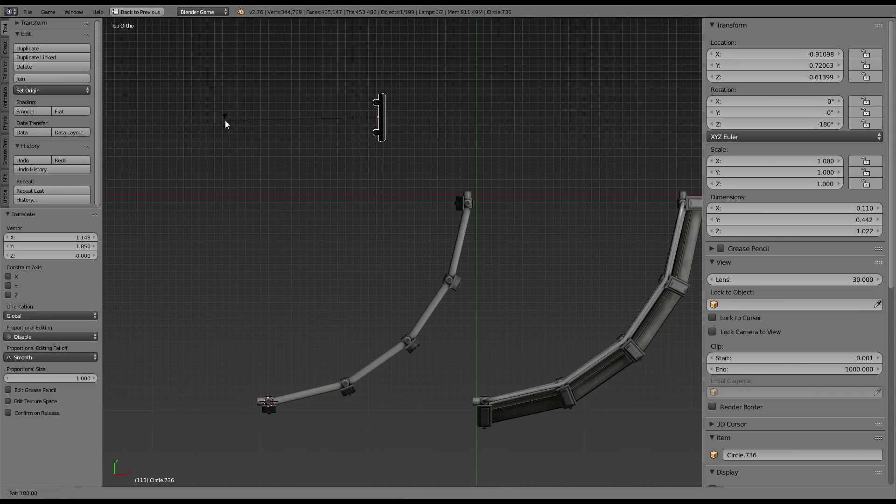
Finish the panel's 180° turn, then fit a trial duplicate onto the curved rail
click(226, 112)
scroll(493, 166, up, 2)
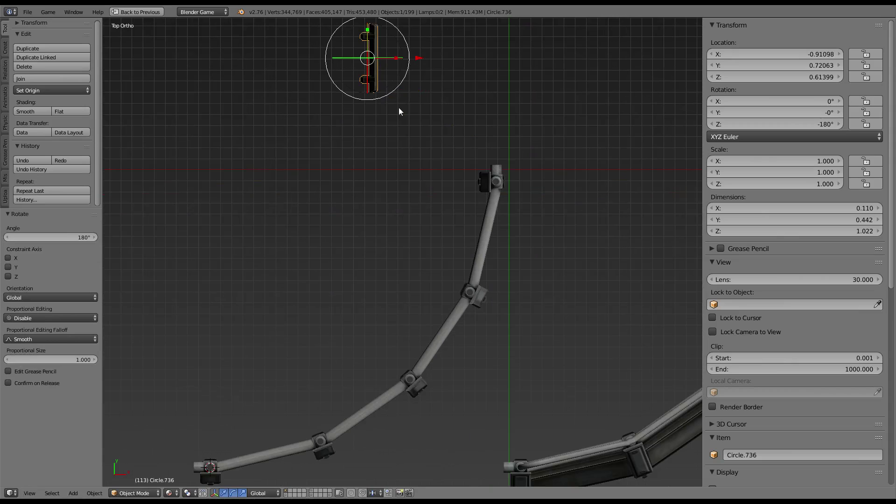
key(shift+d)
click(536, 294)
key(r)
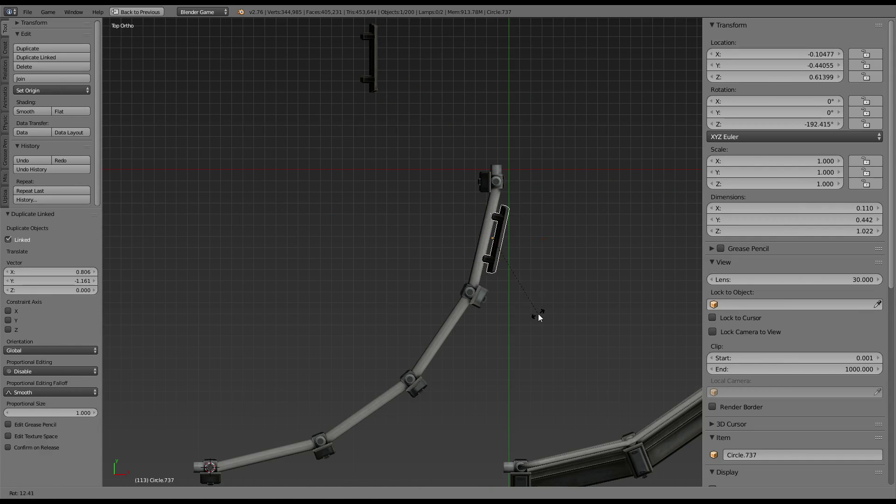
click(538, 314)
key(g)
click(531, 307)
key(r)
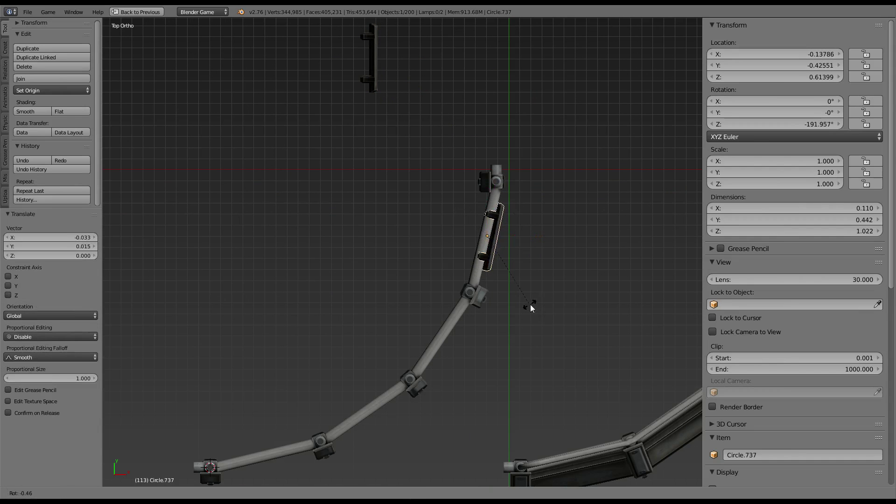
click(530, 307)
Inspect the standalone panel's mesh in Edit Mode
mouse_move(486, 173)
middle_down()
mouse_move(637, 128)
mouse_move(425, 229)
mouse_move(461, 206)
mouse_move(412, 220)
mouse_move(399, 156)
mouse_move(248, 194)
middle_up()
right_click(245, 191)
key(Tab)
key(a)
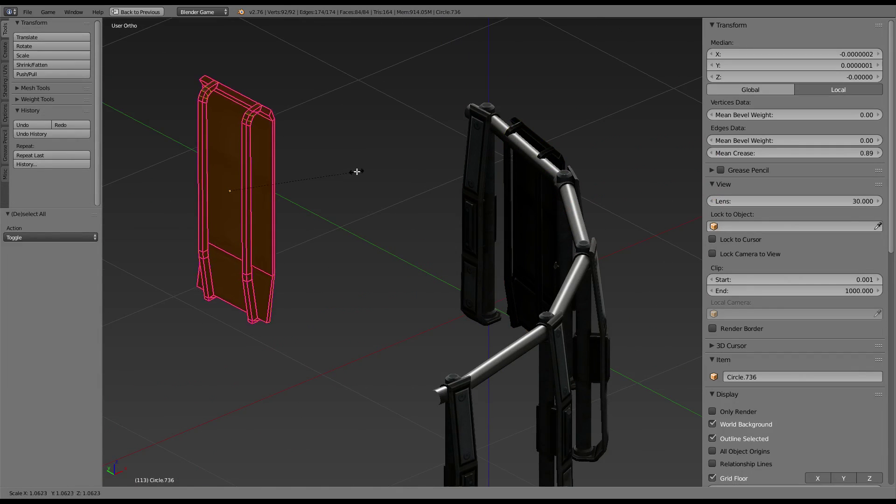
key(a)
key(Tab)
Delete the trial copy on the rail and remove the standalone panel's EdgeSplit modifier
right_click(558, 147)
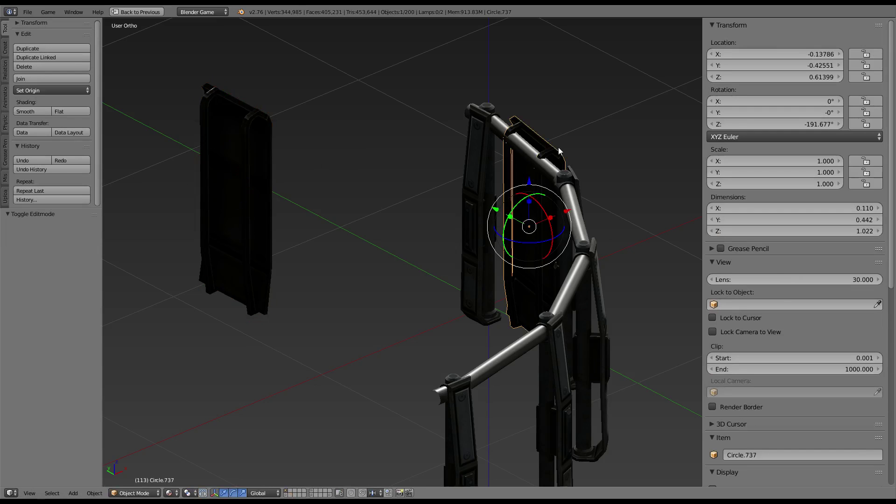
key(x)
click(558, 147)
right_click(254, 150)
key(ctrl+Up)
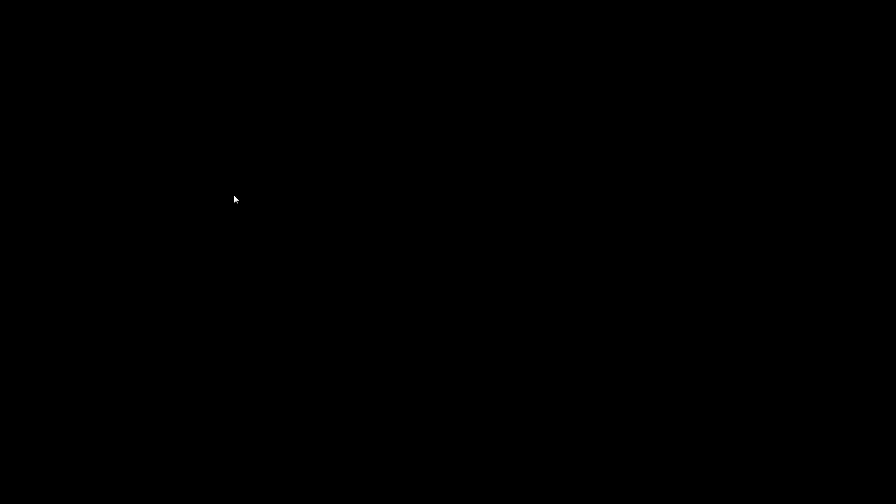
click(815, 304)
Maximize the 3D view and frame the railing from a top-down view
key(ctrl+Up)
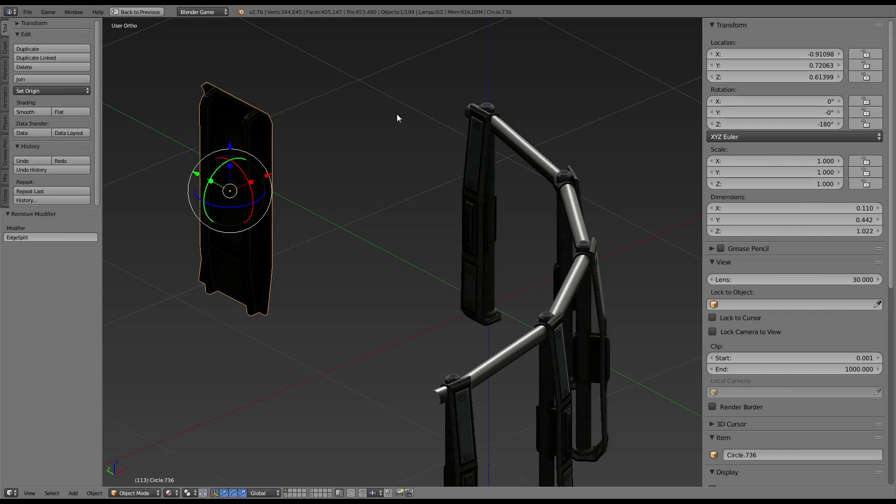
key(KP_5)
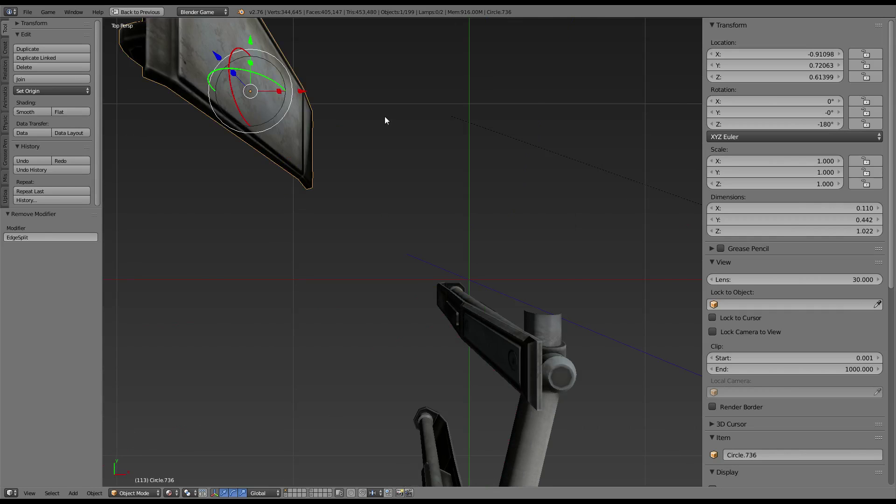
key(KP_7)
scroll(384, 116, down, 3)
scroll(400, 98, up, 2)
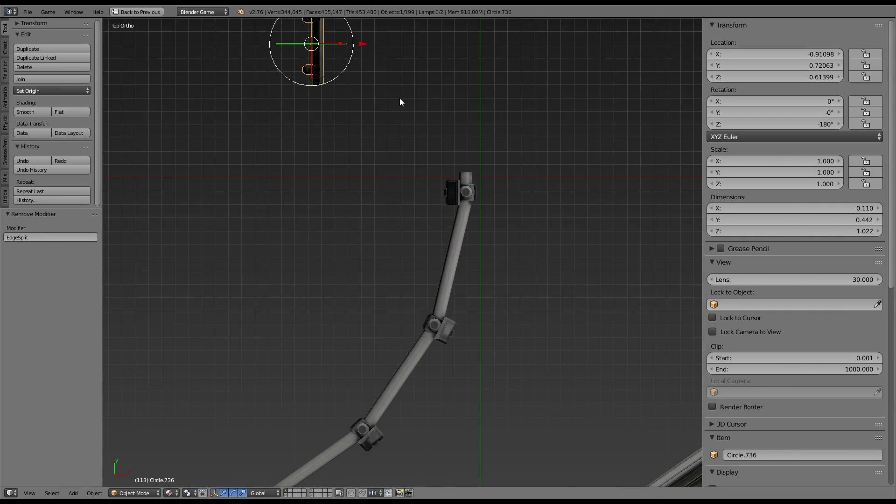
scroll(452, 125, up, 1)
scroll(363, 176, up, 2)
scroll(362, 176, up, 3)
mouse_move(362, 175)
middle_down()
mouse_move(347, 182)
mouse_move(343, 167)
mouse_move(379, 158)
mouse_move(402, 189)
middle_up()
key(KP_7)
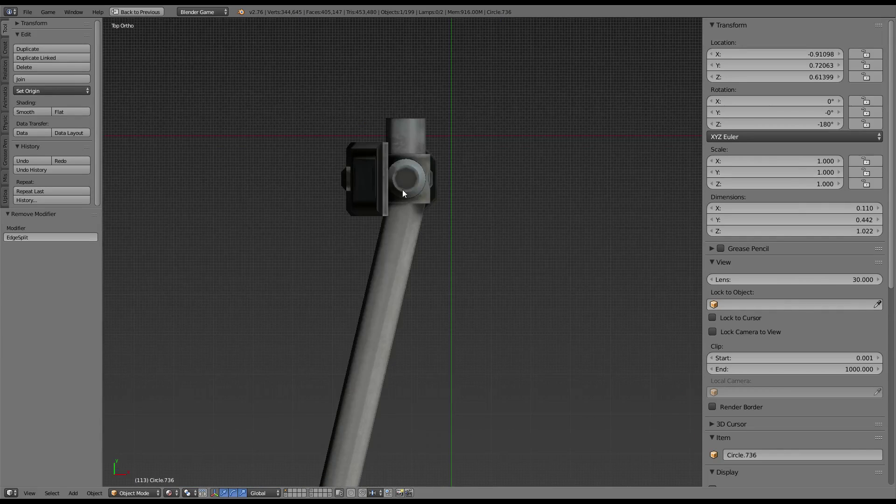
scroll(403, 189, down, 5)
Make a trial duplicate of the end panel, delete it, and reselect the original panel
key(shift+d)
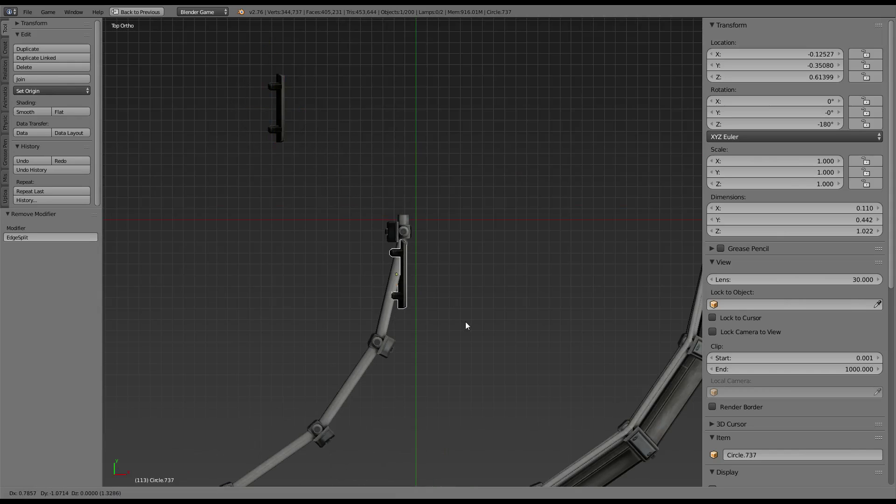
click(469, 334)
key(Tab)
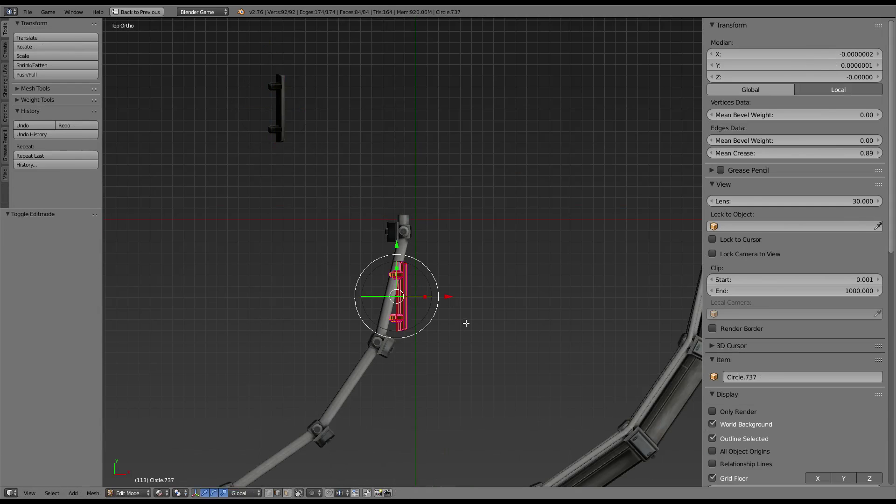
key(Tab)
key(x)
click(460, 319)
right_click(288, 106)
Place a linked copy of the end panel on the curved rail, rotated 12.729° about Z
key(ctrl+Up)
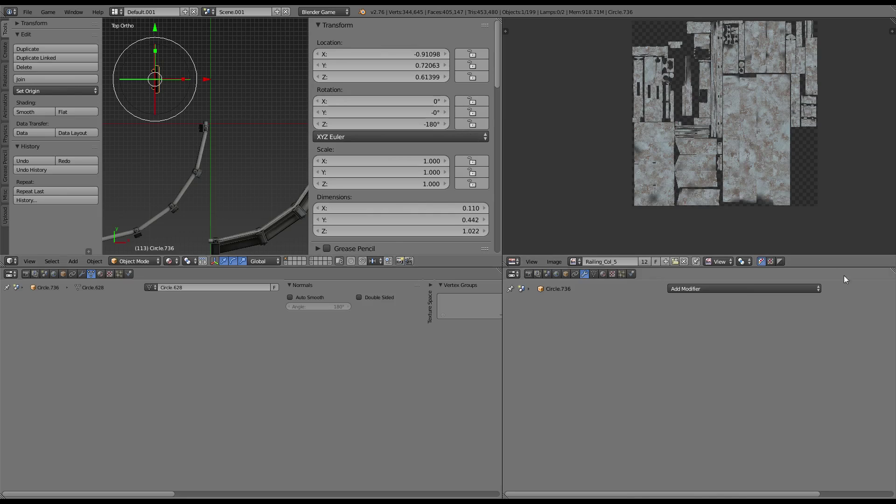
key(ctrl+Up)
key(alt+d)
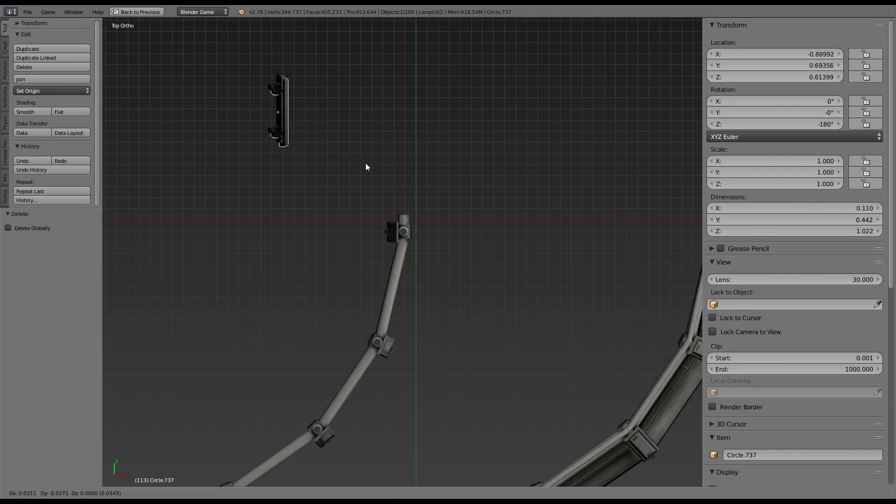
click(467, 331)
scroll(395, 153, up, 6)
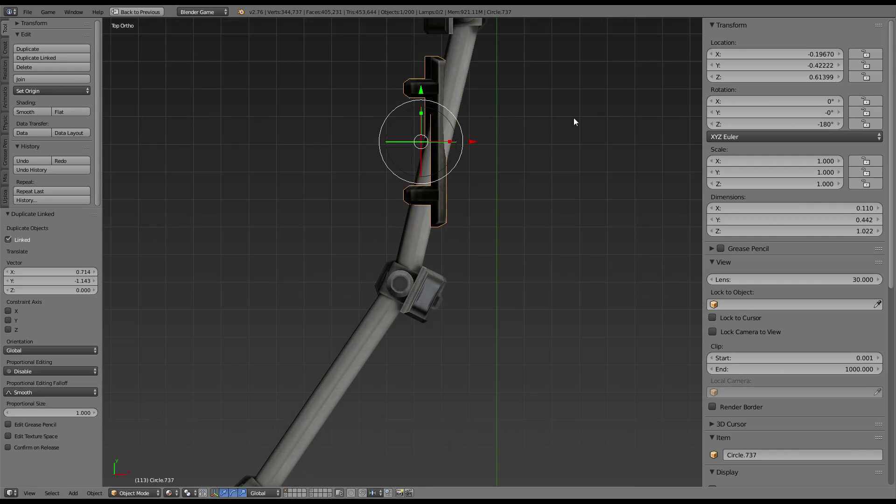
key(r)
click(565, 152)
key(g)
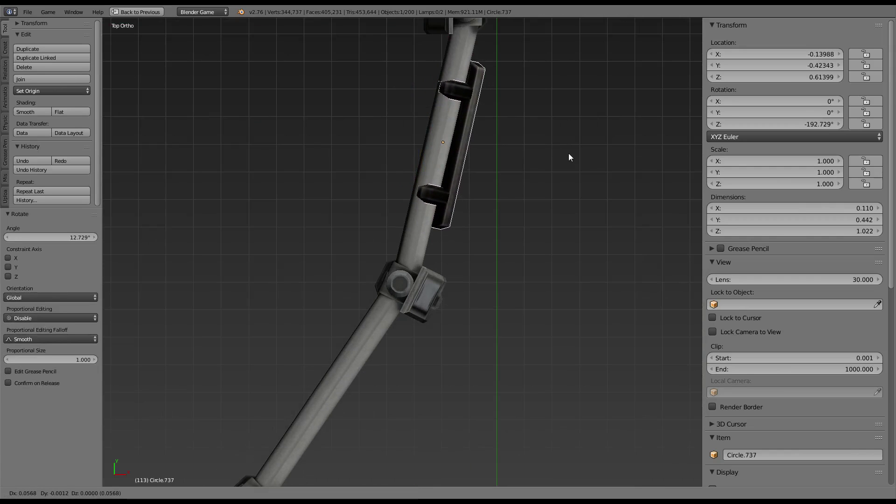
click(568, 153)
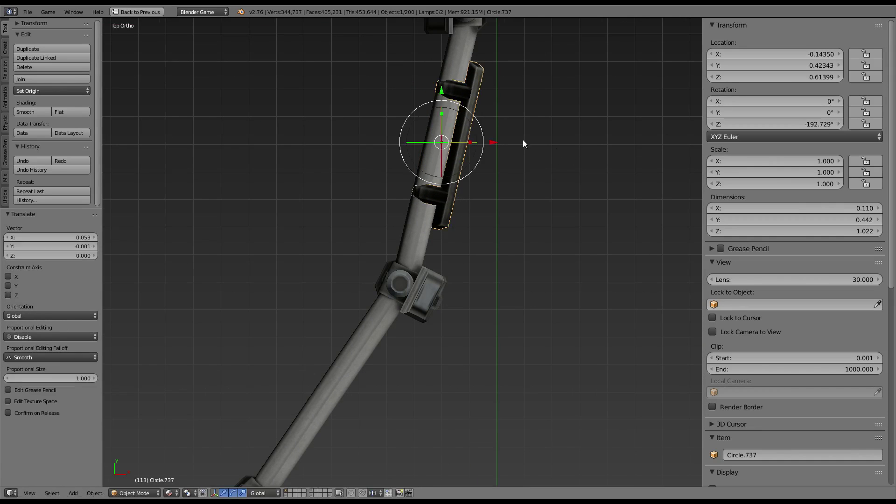
mouse_move(522, 139)
middle_down()
mouse_move(418, 118)
mouse_move(406, 132)
mouse_move(486, 72)
mouse_move(299, 184)
mouse_move(406, 207)
middle_up()
key(KP_5)
Stretch the original end panel's mesh 1.425 times along Y in Edit Mode
right_click(349, 239)
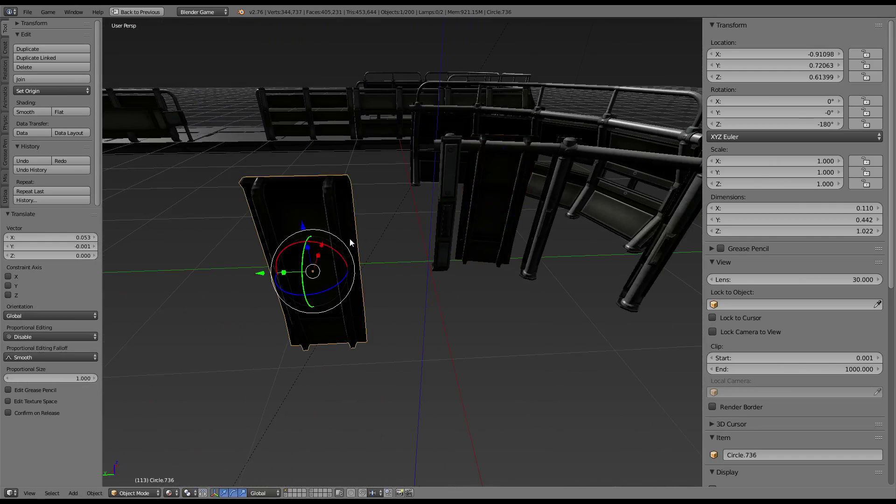
key(Tab)
mouse_move(406, 271)
middle_down()
mouse_move(410, 296)
mouse_move(420, 296)
mouse_move(414, 190)
mouse_move(385, 191)
mouse_move(402, 193)
middle_up()
key(s)
key(y)
click(469, 309)
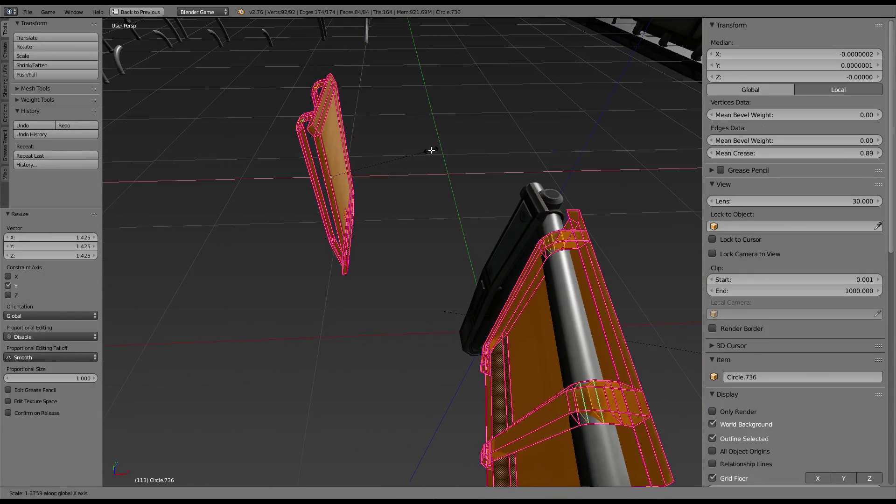
Select the linked copy Circle.737 and set the transform orientation to Normal
key(Tab)
middle_drag(524, 211, 430, 184)
right_click(419, 195)
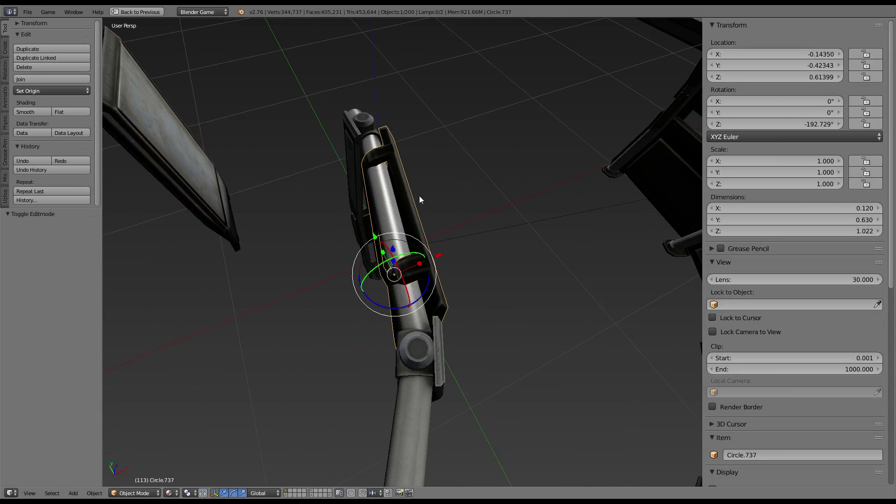
mouse_move(445, 257)
middle_down()
mouse_move(502, 254)
mouse_move(519, 281)
middle_up()
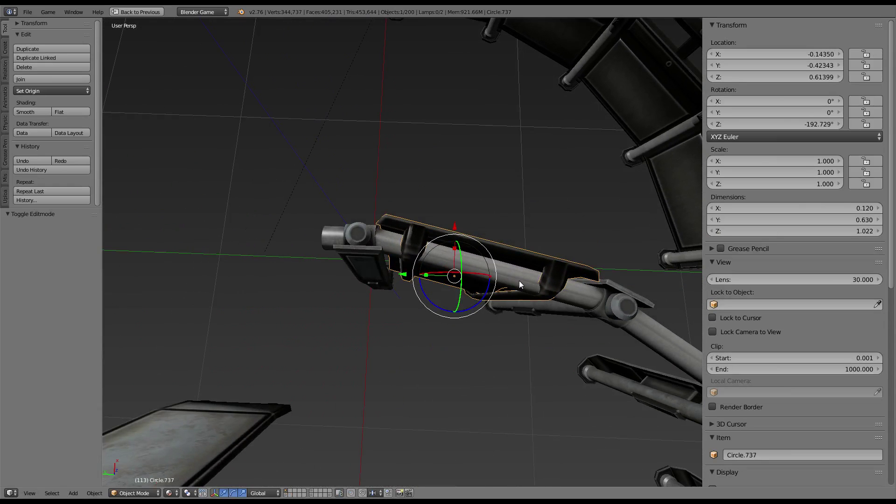
click(265, 494)
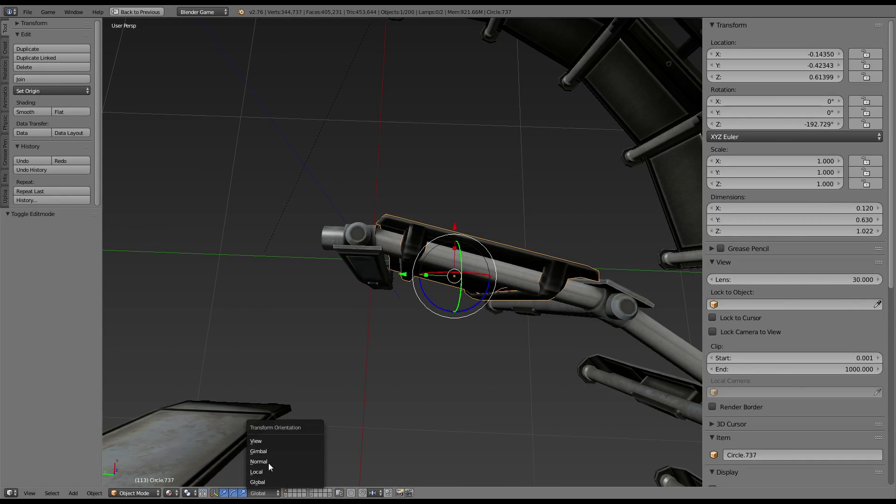
click(268, 463)
Nudge Circle.737 along its X and Y axes to about X -0.157, Y -0.431
mouse_move(411, 219)
middle_down()
mouse_move(429, 184)
mouse_move(400, 217)
middle_up()
drag(354, 270, 354, 275)
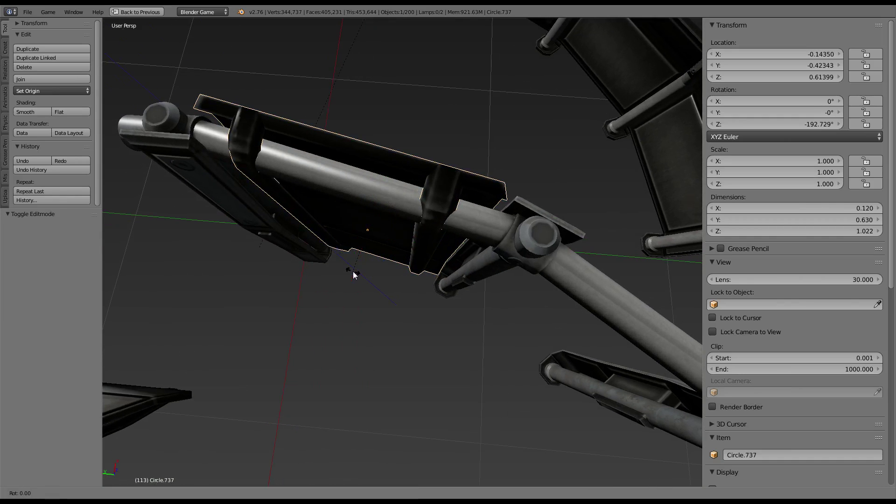
right_click(279, 373)
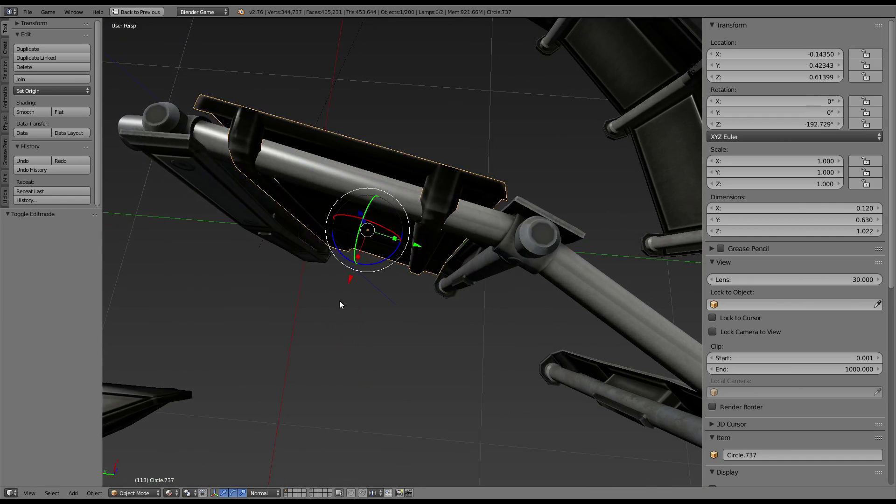
drag(348, 281, 326, 313)
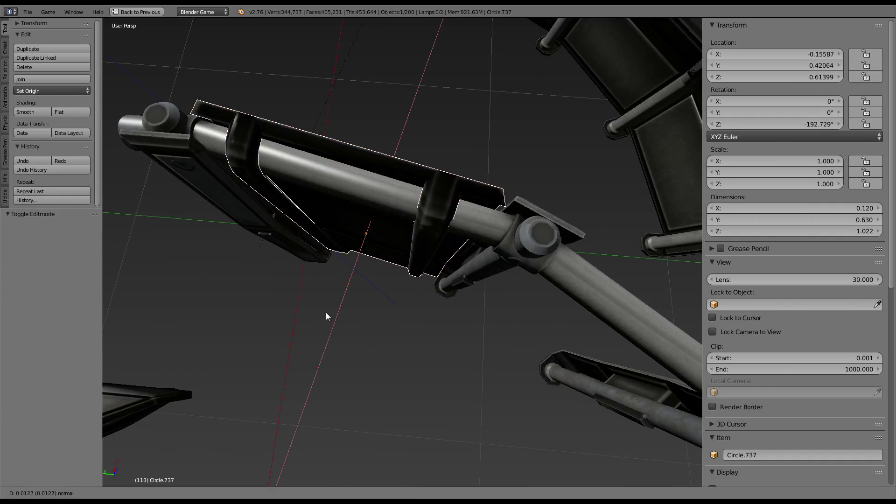
middle_drag(326, 313, 363, 183)
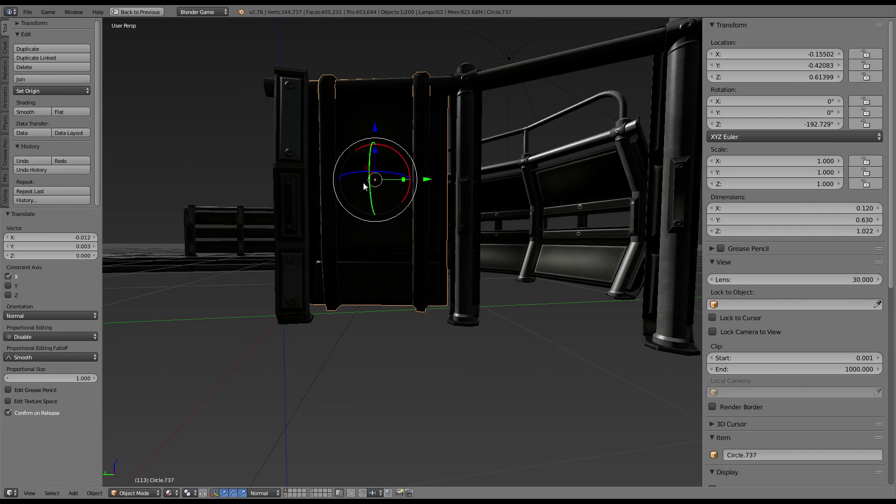
drag(434, 180, 458, 180)
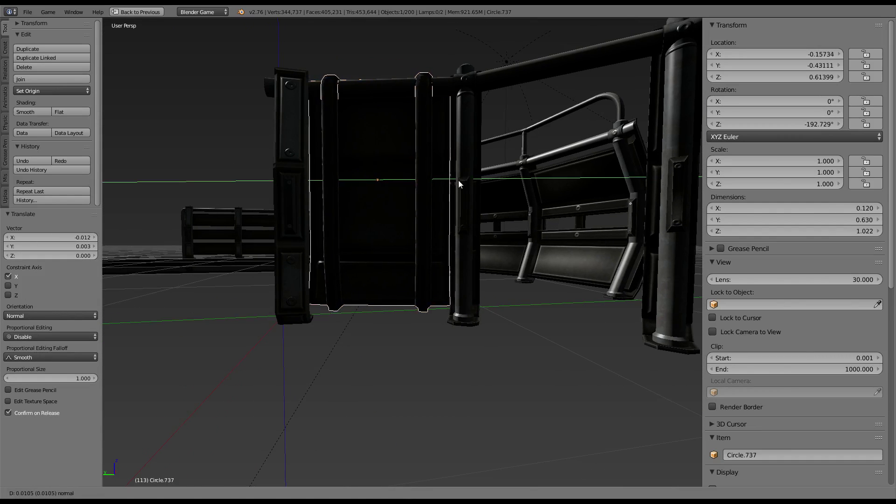
mouse_move(459, 180)
middle_down()
mouse_move(422, 175)
mouse_move(468, 111)
mouse_move(422, 176)
mouse_move(407, 246)
mouse_move(247, 273)
mouse_move(210, 267)
mouse_move(423, 219)
mouse_move(421, 167)
middle_up()
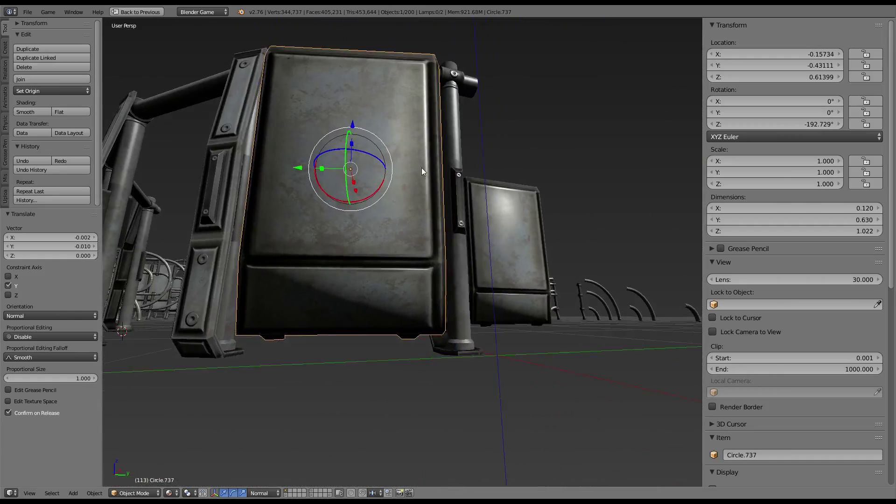
Snap the 3D cursor to a top edge of Circle.736 and pivot transforms around it
right_click(519, 279)
key(Tab)
middle_drag(520, 279, 560, 148)
right_click(561, 149)
key(shift+s)
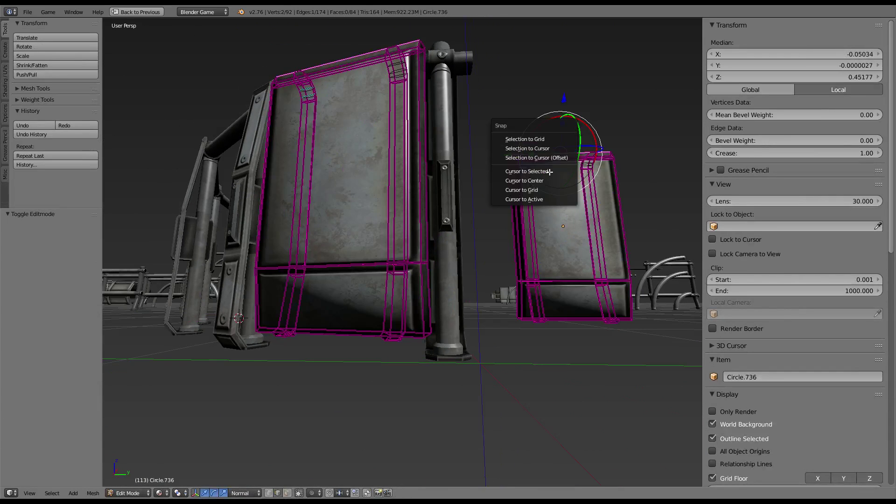
click(550, 171)
key(a)
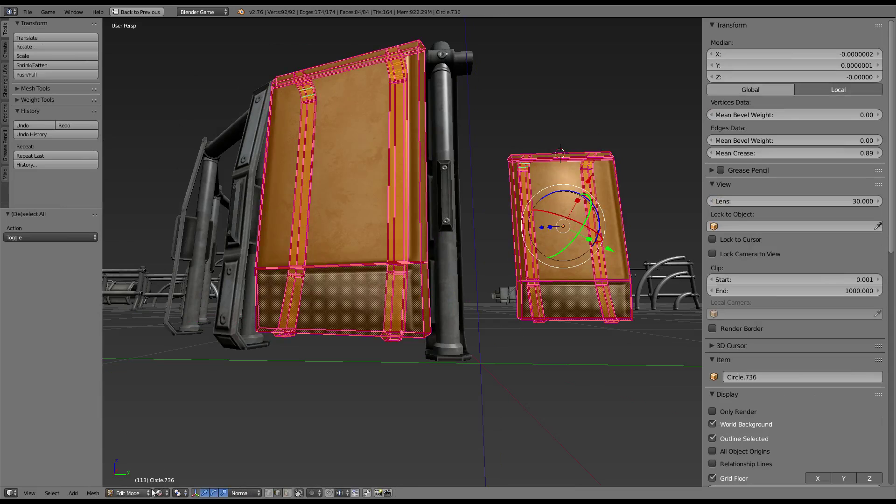
click(156, 492)
click(196, 472)
key(ctrl+space)
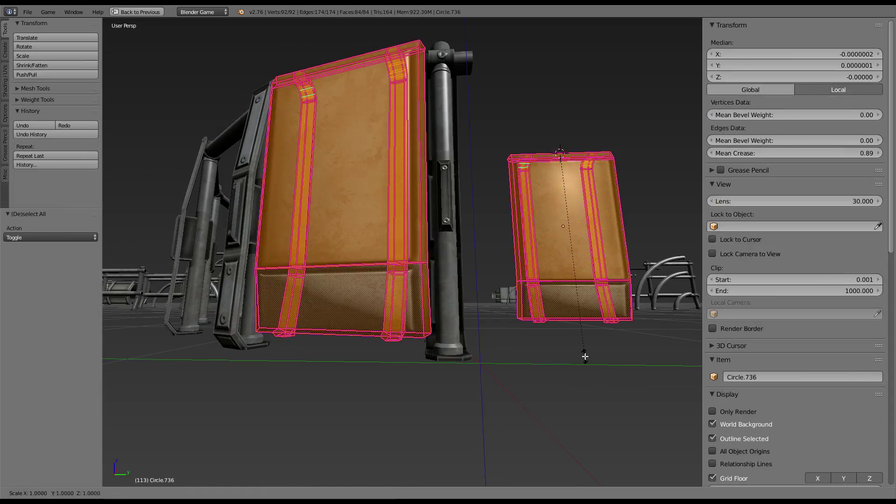
key(ctrl+space)
Select the lower parts of both arches, with Median Point pivot and Global orientation
click(537, 326)
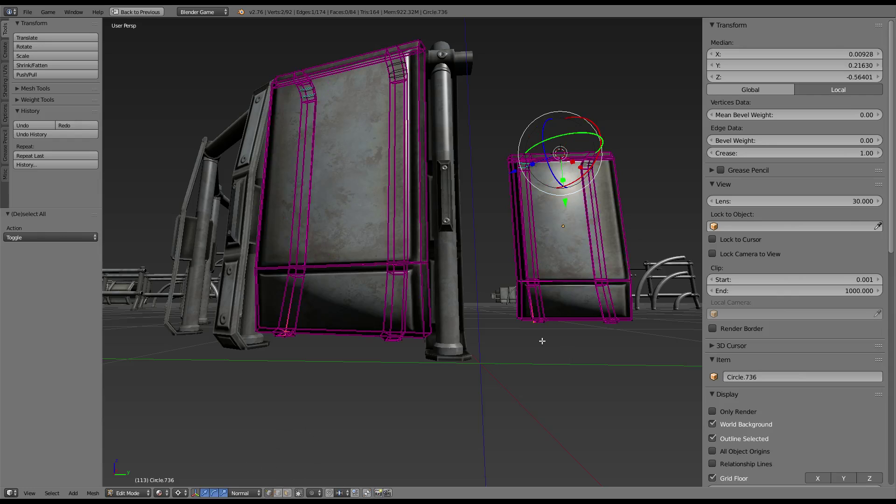
right_click(533, 324)
key(z)
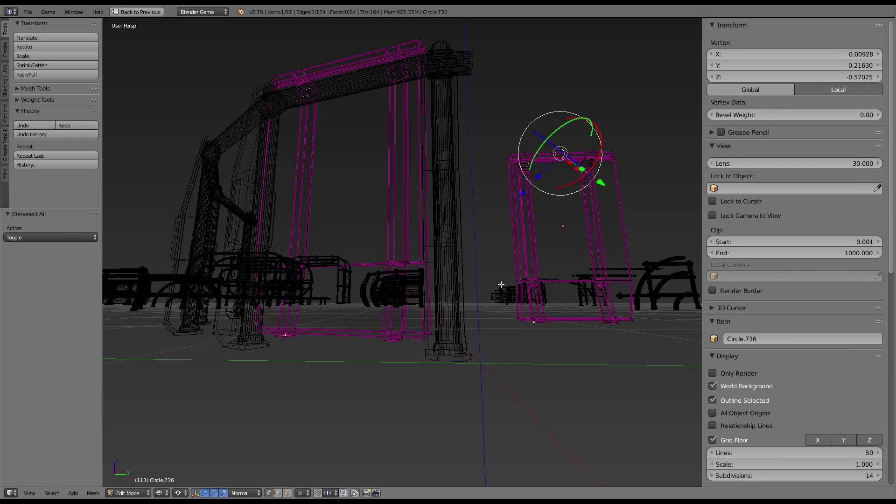
key(ctrl+l)
key(ctrl+z)
key(b)
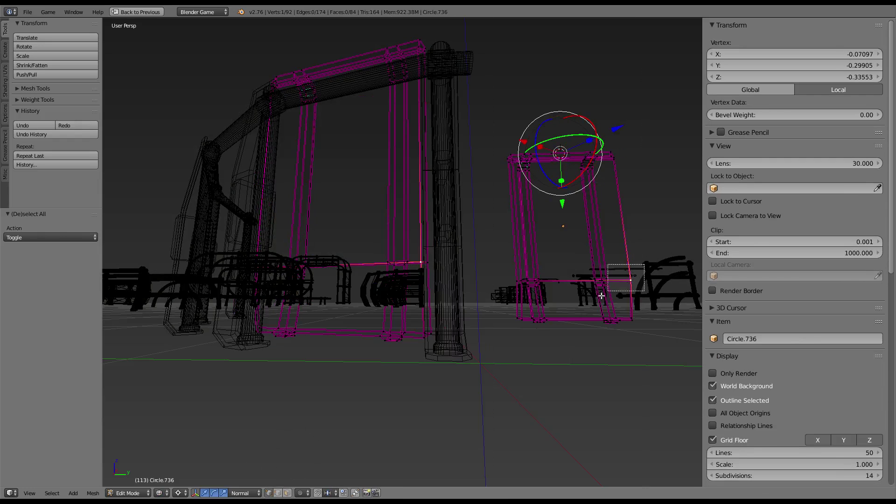
drag(644, 265, 479, 357)
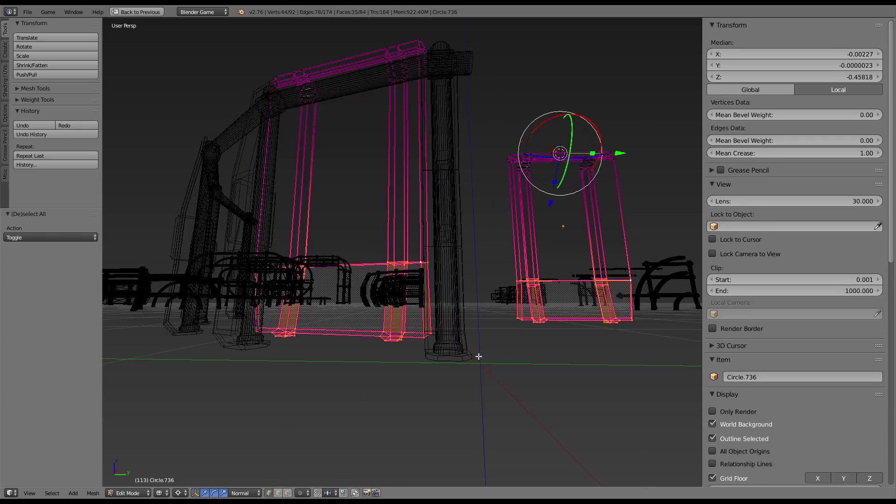
click(185, 493)
click(194, 455)
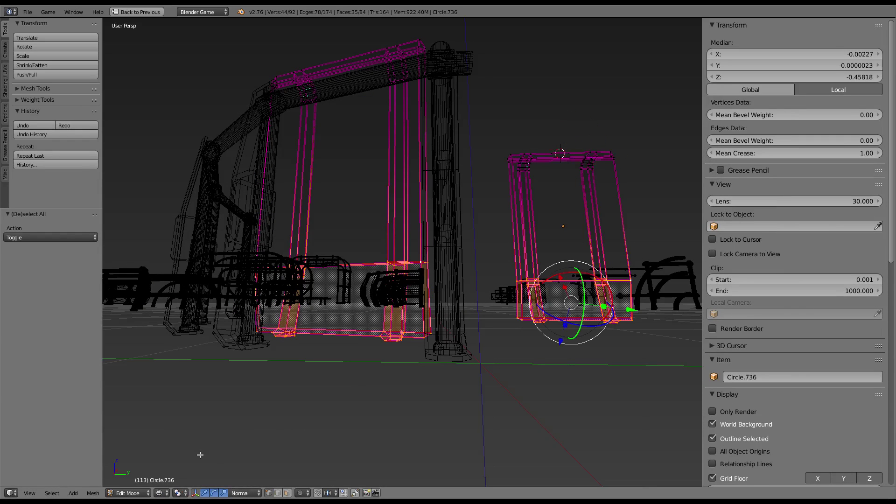
click(242, 493)
click(247, 436)
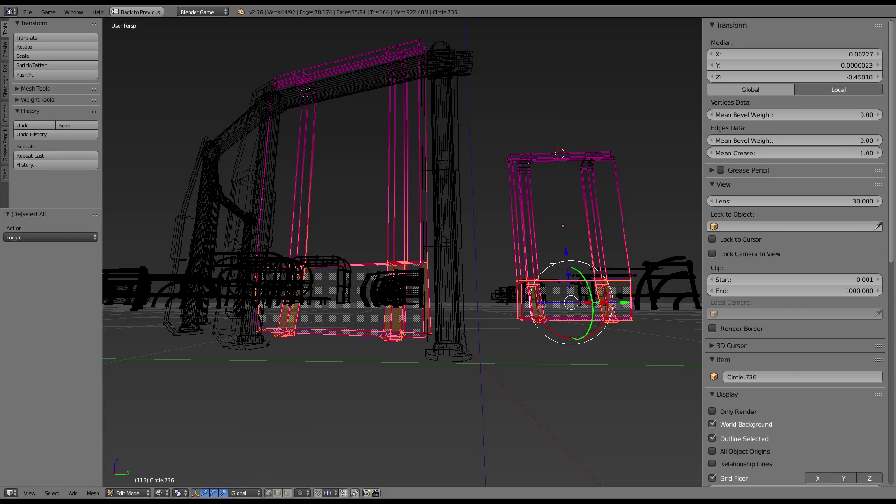
Lower the selected bottom parts slightly along Z in front orthographic view
drag(565, 256, 566, 263)
scroll(590, 256, up, 2)
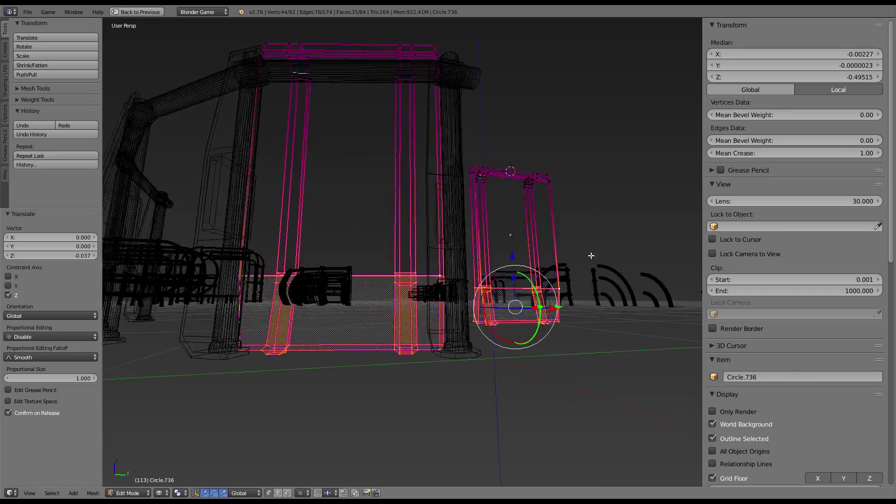
scroll(570, 280, up, 2)
mouse_move(564, 289)
middle_down()
mouse_move(514, 238)
mouse_move(560, 237)
middle_up()
key(KP_1)
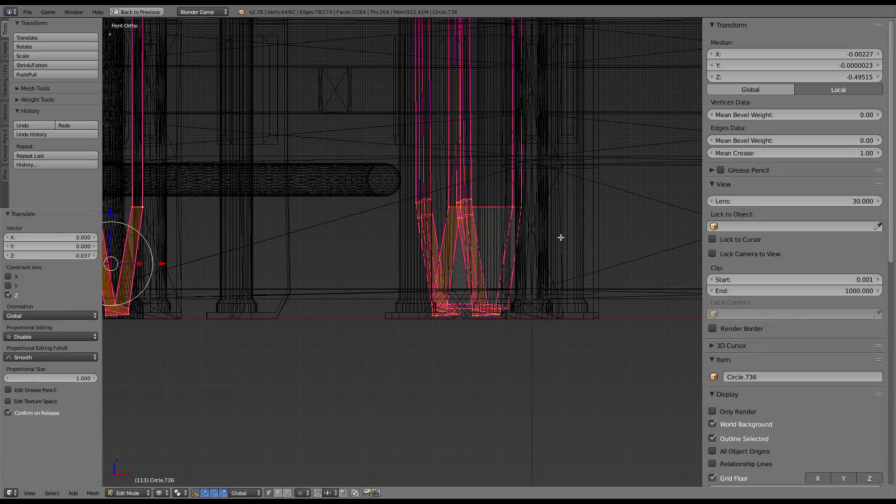
key(g)
key(z)
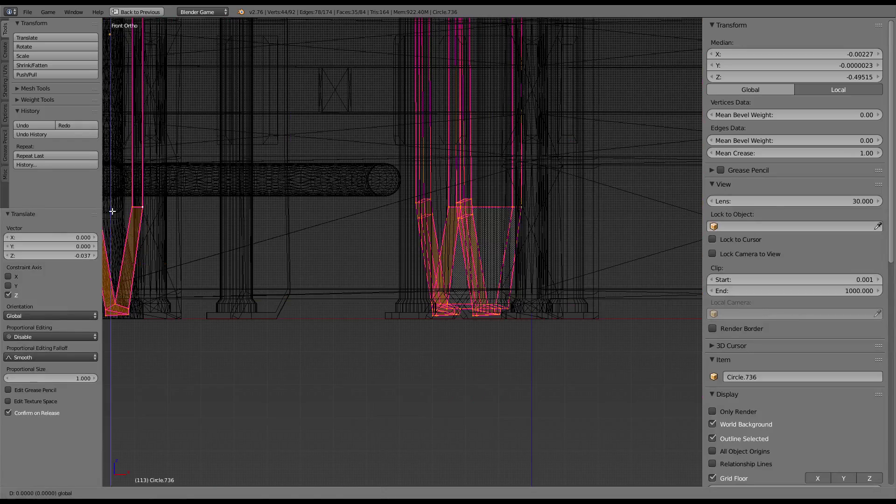
click(186, 212)
key(KP_Decimal)
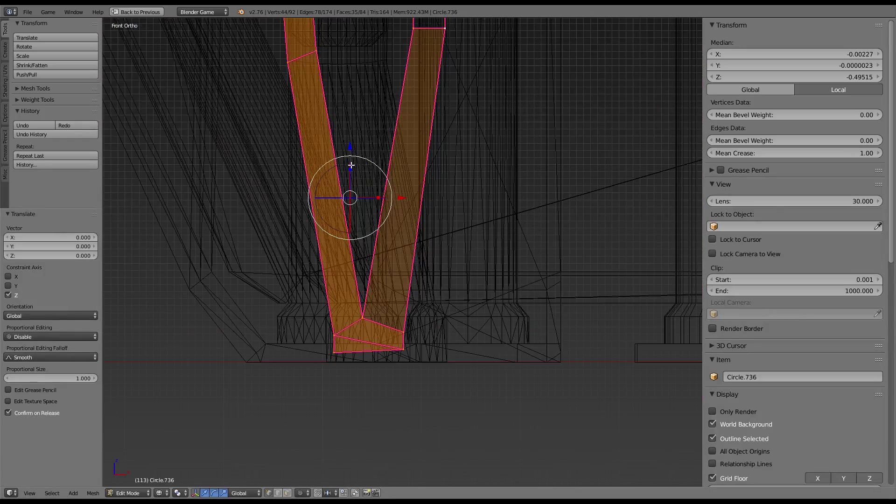
key(g)
key(z)
click(355, 224)
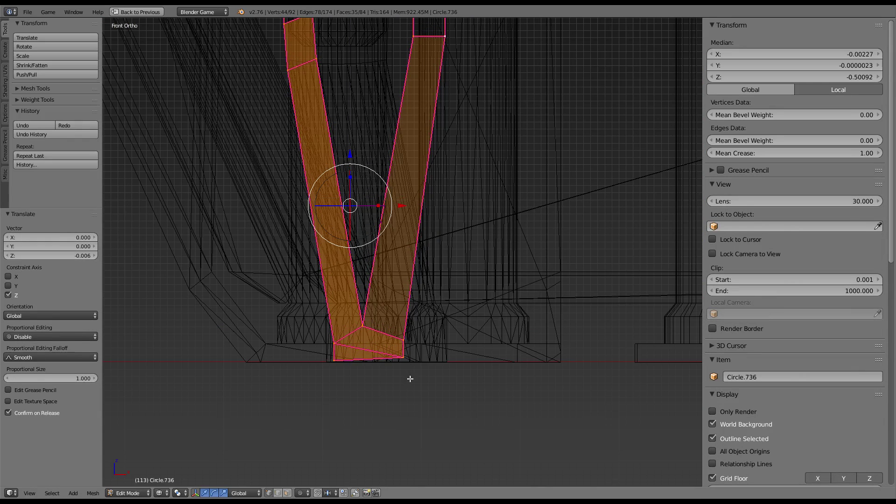
Select the bottom vertices and scale them 0 on Z to flatten them to one height
right_click(405, 358)
alt+right_click(368, 359)
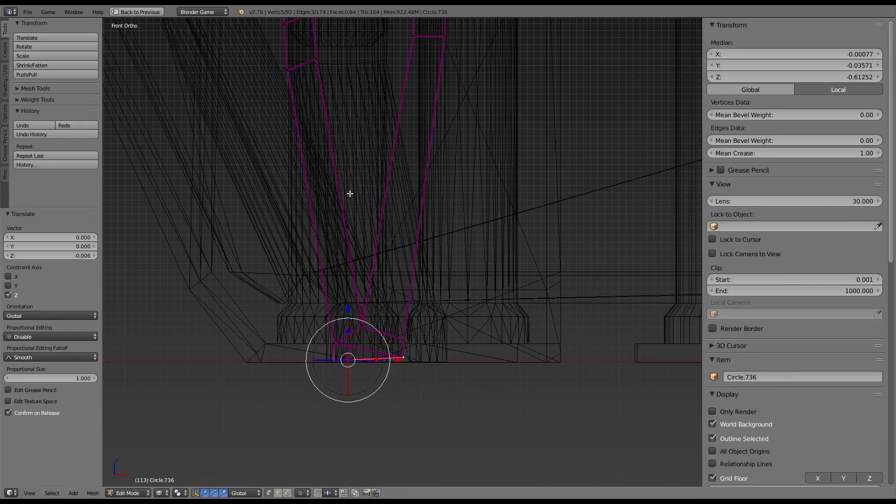
key(s)
key(z)
drag(276, 381, 276, 380)
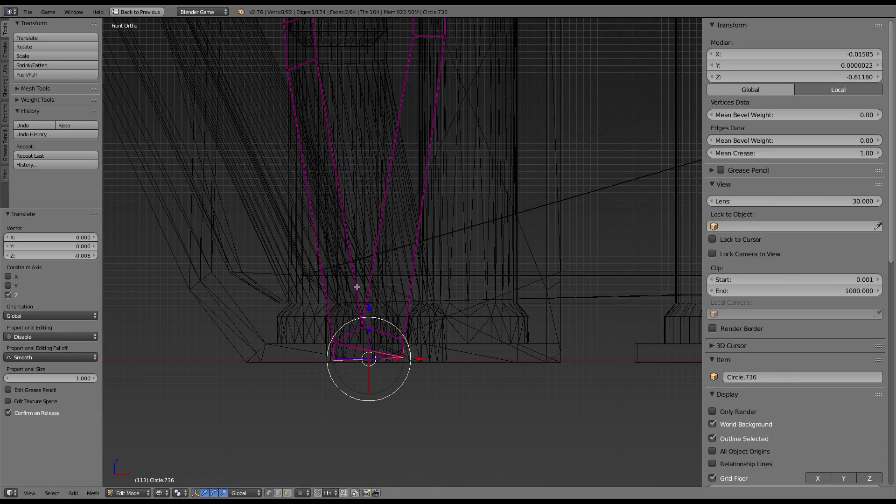
text(0)
key(Return)
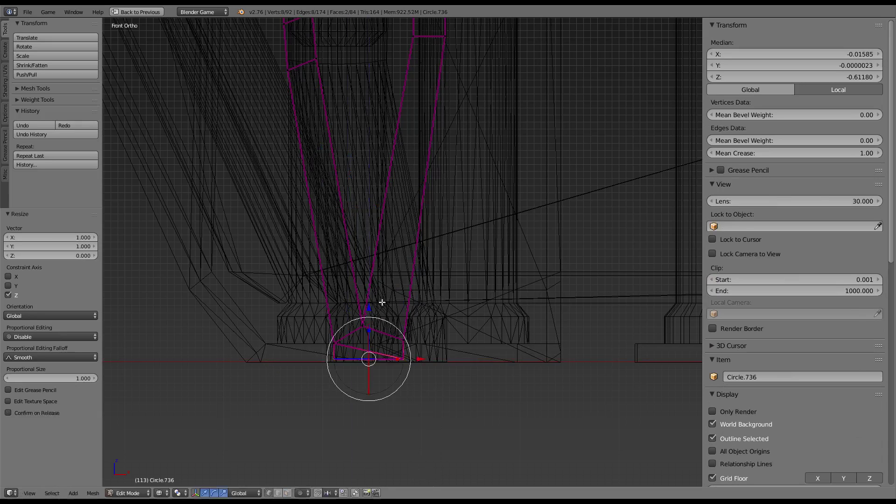
Move the flattened base down along Z and return to Object Mode
key(g)
key(z)
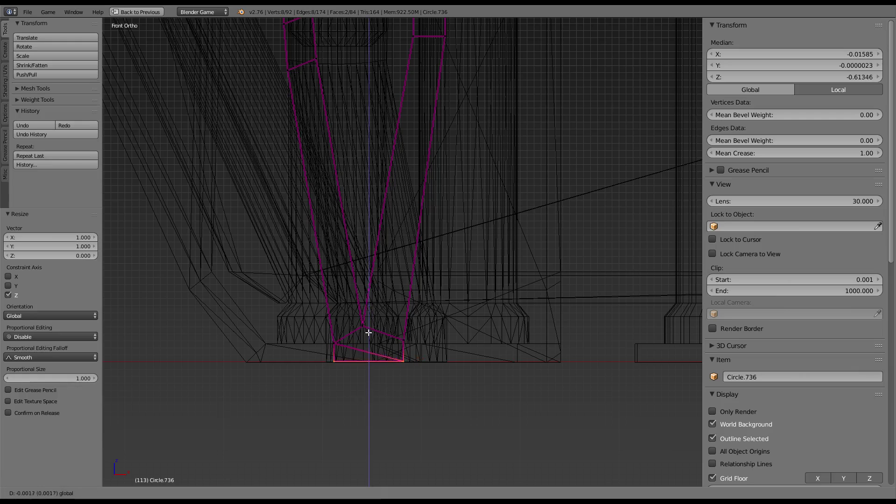
click(367, 335)
key(KP_5)
scroll(368, 335, down, 5)
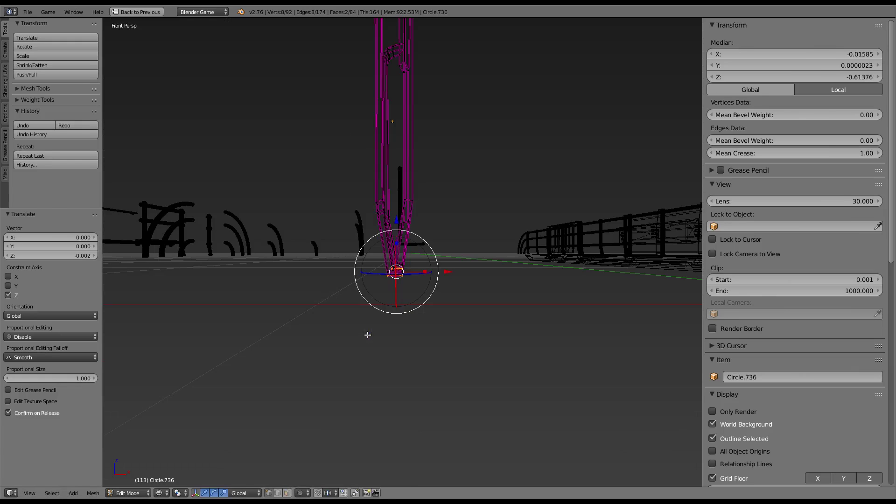
key(Tab)
mouse_move(386, 114)
middle_down()
mouse_move(420, 145)
mouse_move(360, 189)
mouse_move(564, 171)
mouse_move(436, 196)
mouse_move(404, 350)
middle_up()
Switch viewport shading to Material and reselect the Circle.737 panel
right_click(404, 350)
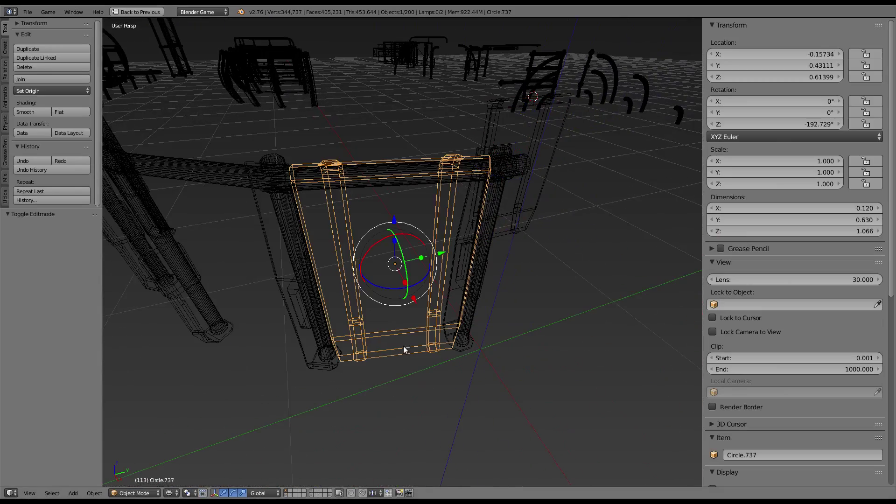
click(188, 494)
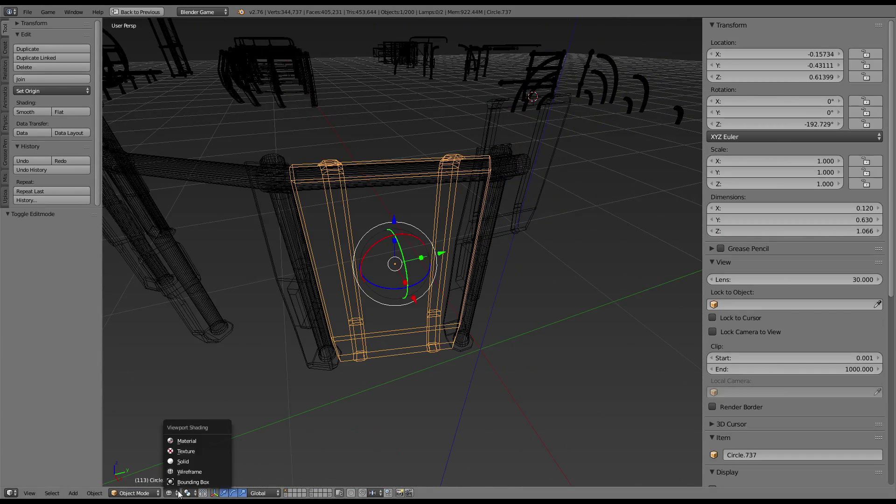
click(194, 445)
scroll(480, 217, down, 3)
middle_drag(481, 217, 436, 174)
key(a)
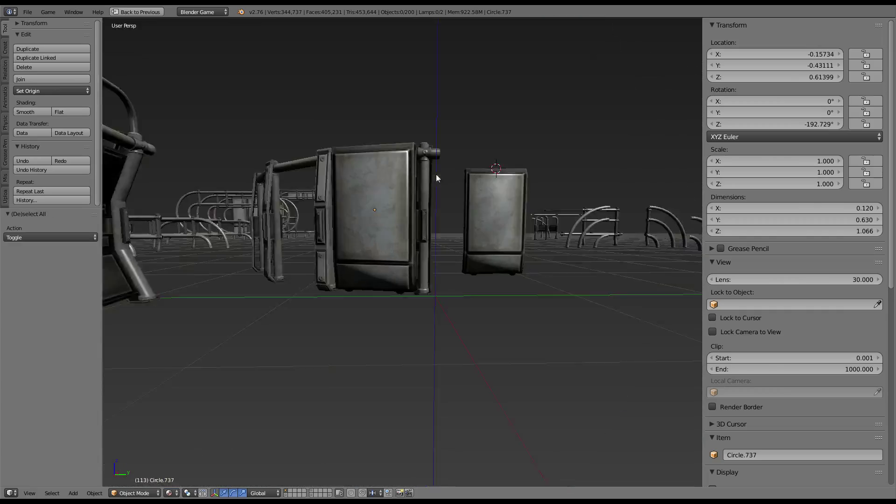
scroll(436, 175, up, 4)
right_click(458, 174)
scroll(416, 194, down, 4)
mouse_move(364, 192)
middle_down()
mouse_move(387, 266)
mouse_move(400, 276)
mouse_move(416, 274)
mouse_move(407, 193)
mouse_move(320, 197)
mouse_move(455, 189)
mouse_move(393, 231)
mouse_move(385, 255)
middle_up()
key(a)
scroll(455, 189, down, 4)
right_click(385, 255)
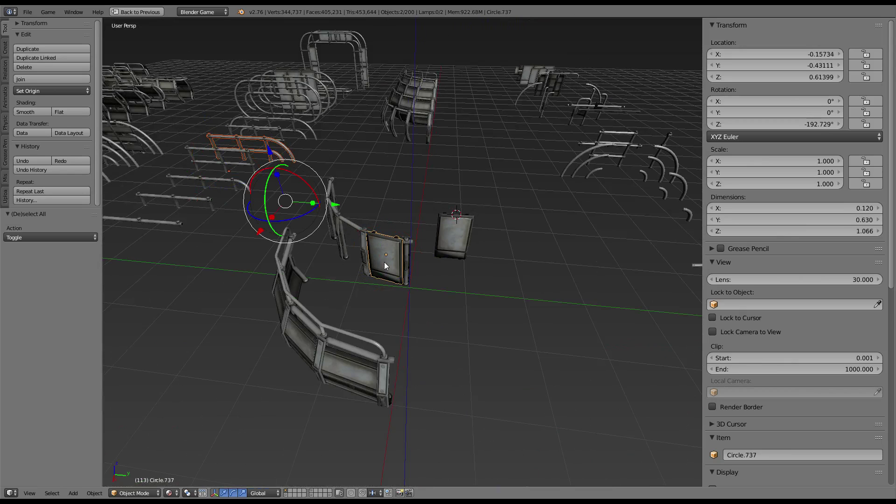
Box-select the 45 railing pieces and link Circle.644's modifiers to all of them
key(shift+s)
key(b)
drag(532, 403, 281, 65)
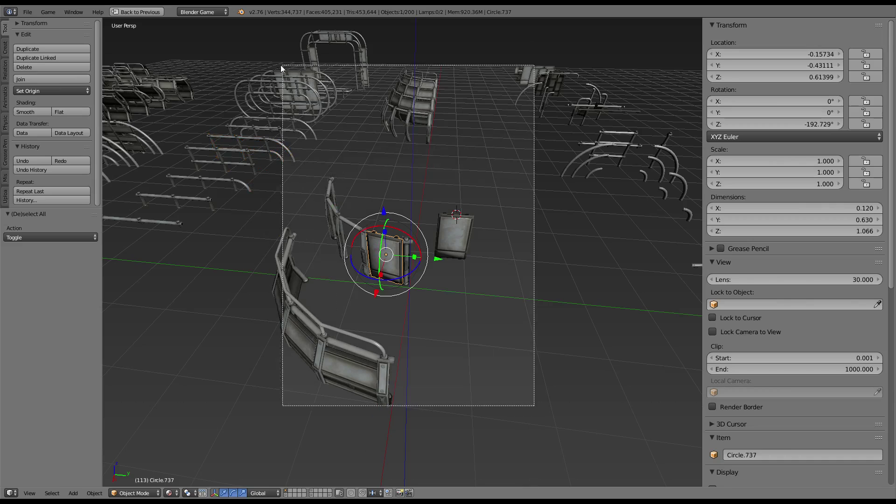
key(ctrl+l)
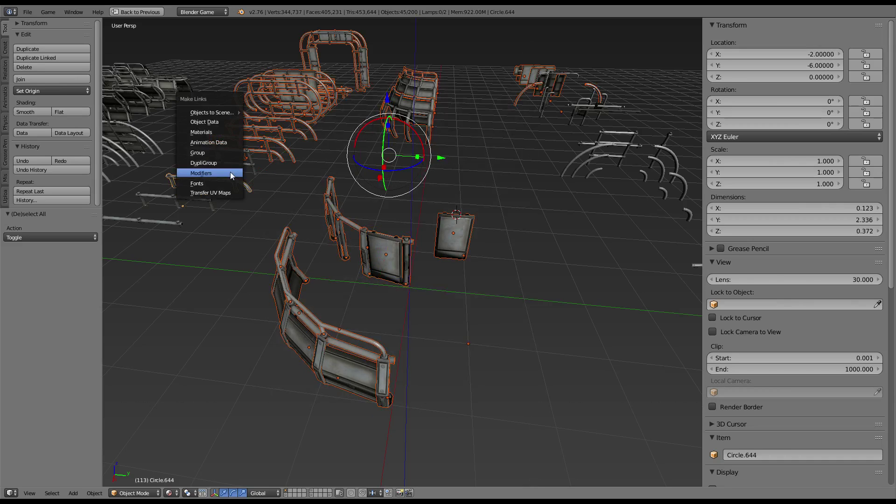
click(231, 173)
Make Circle.737 the active object again and view it top-down orthographically
key(a)
scroll(261, 166, up, 5)
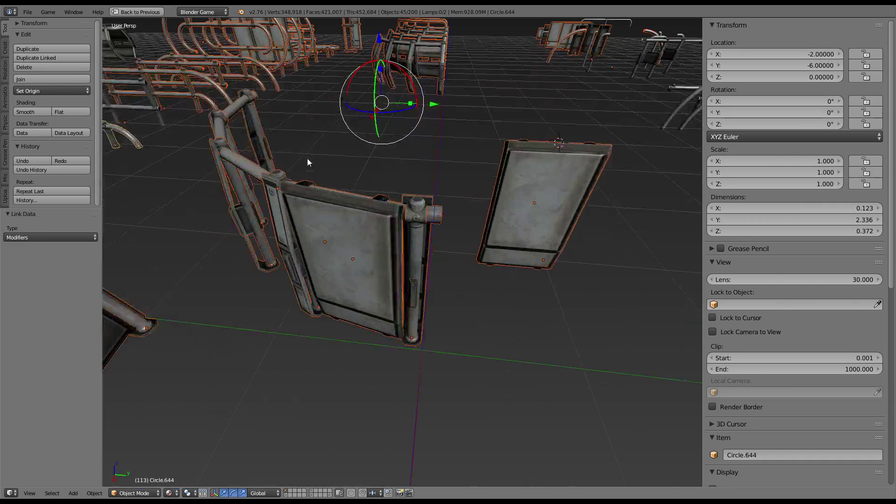
mouse_move(307, 158)
middle_down()
mouse_move(349, 153)
mouse_move(464, 234)
mouse_move(432, 159)
mouse_move(467, 90)
mouse_move(461, 138)
middle_up()
right_click(465, 233)
key(KP_7)
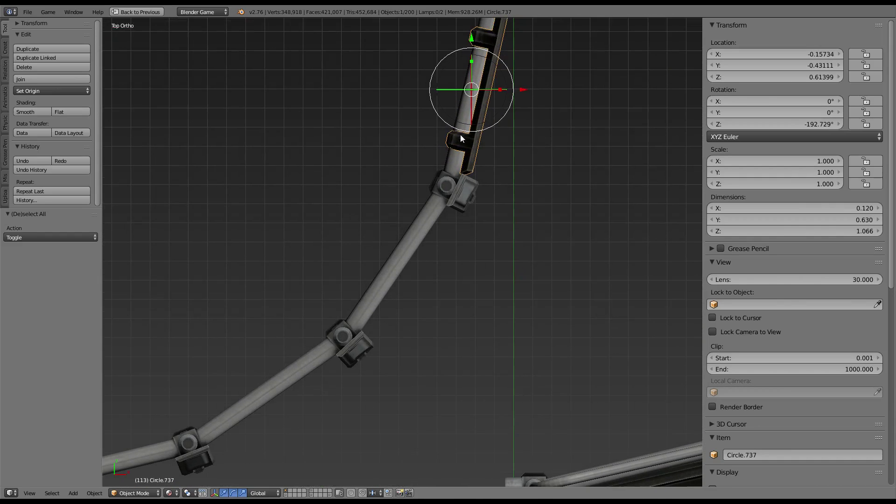
Frame the curved railing in top view and check the transform orientation options
shift+middle_drag(492, 94, 452, 209)
scroll(452, 208, up, 2)
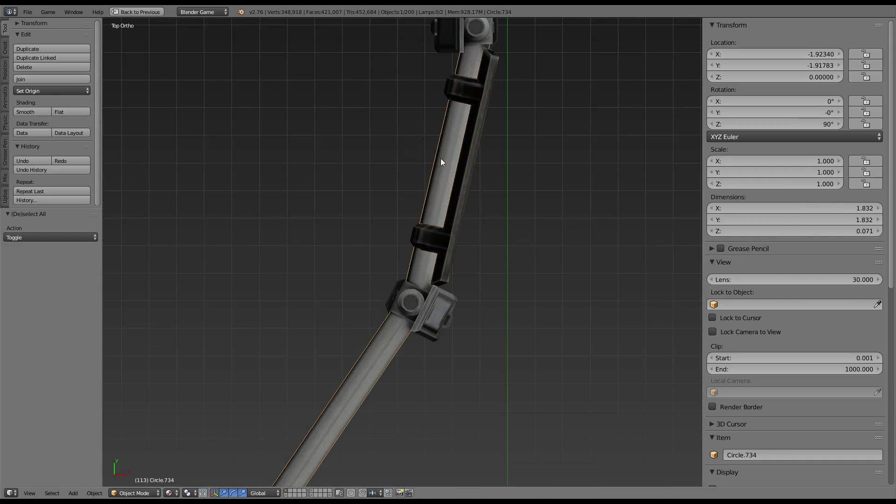
mouse_move(441, 158)
middle_down()
mouse_move(455, 110)
mouse_move(414, 321)
middle_up()
key(Tab)
key(Tab)
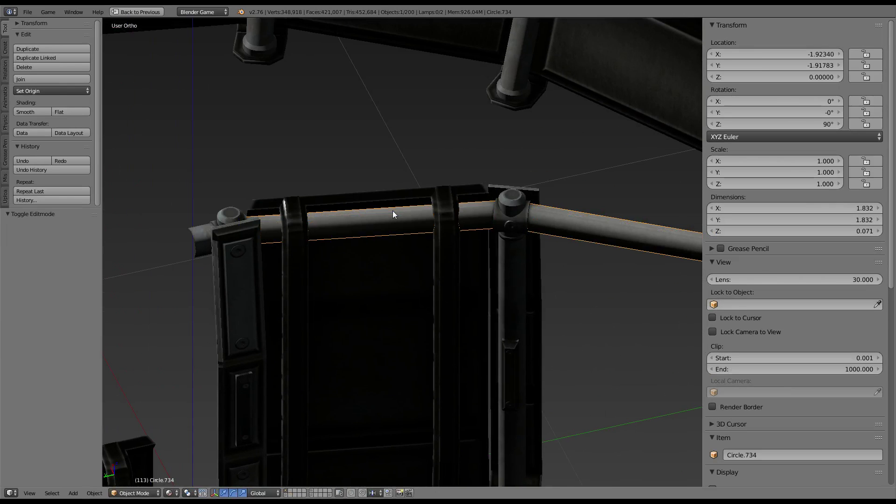
mouse_move(393, 211)
middle_down()
mouse_move(467, 231)
mouse_move(376, 245)
middle_up()
middle_drag(382, 205, 406, 197)
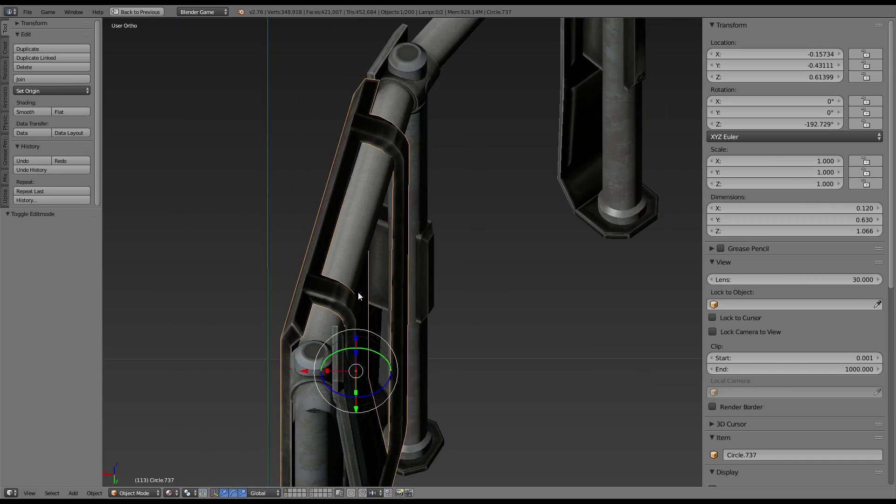
key(KP_7)
scroll(357, 296, down, 2)
scroll(358, 292, down, 2)
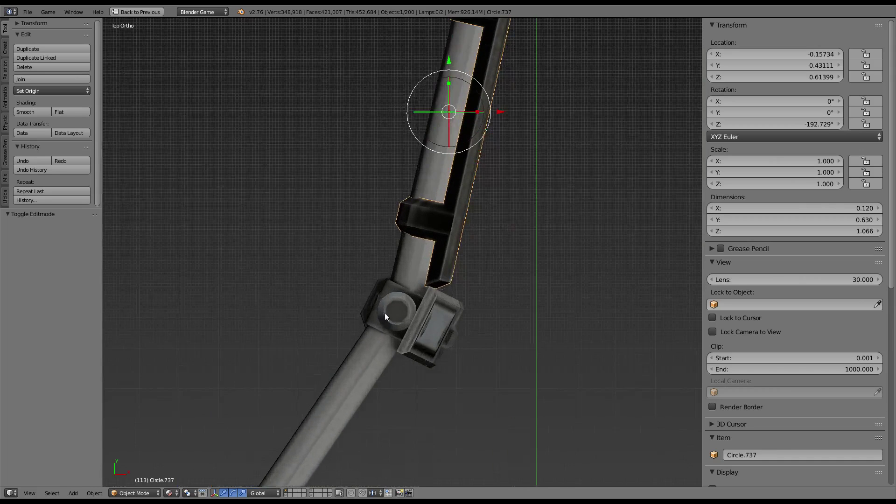
shift+middle_drag(384, 312, 432, 213)
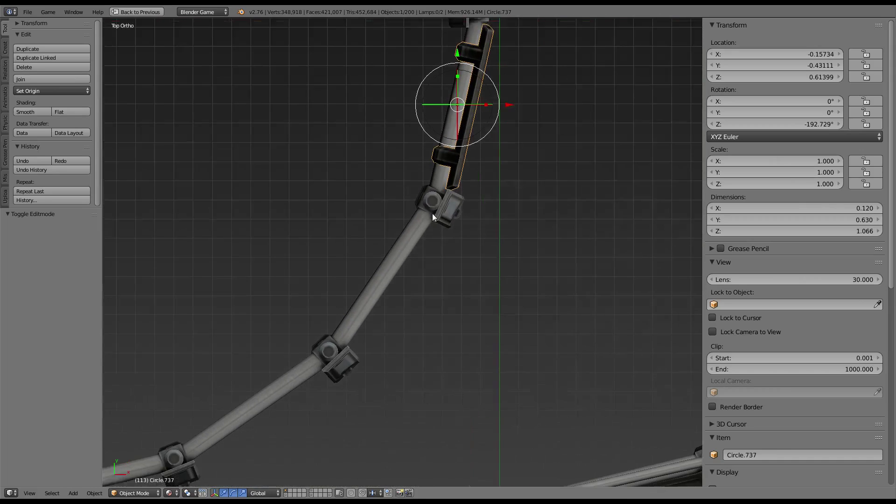
click(259, 491)
scroll(424, 288, down, 3)
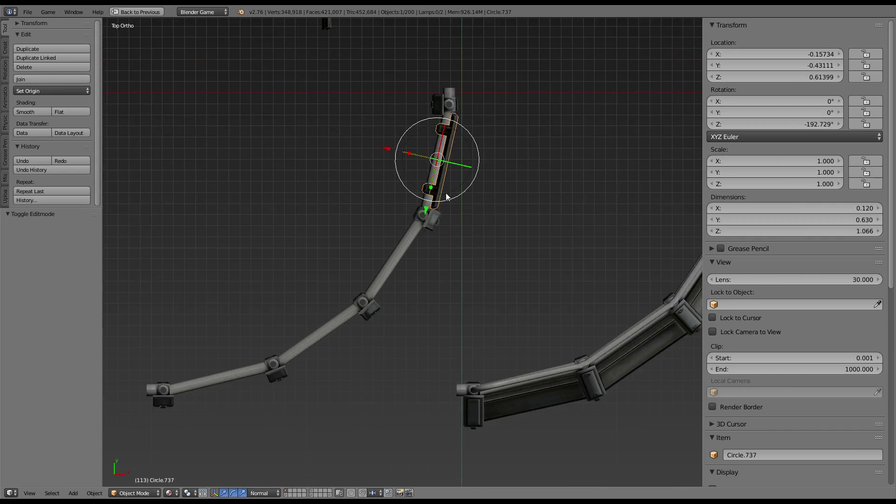
Linked-duplicate the panel, then rotate and nudge the copy into the gap along the curve
key(alt+d)
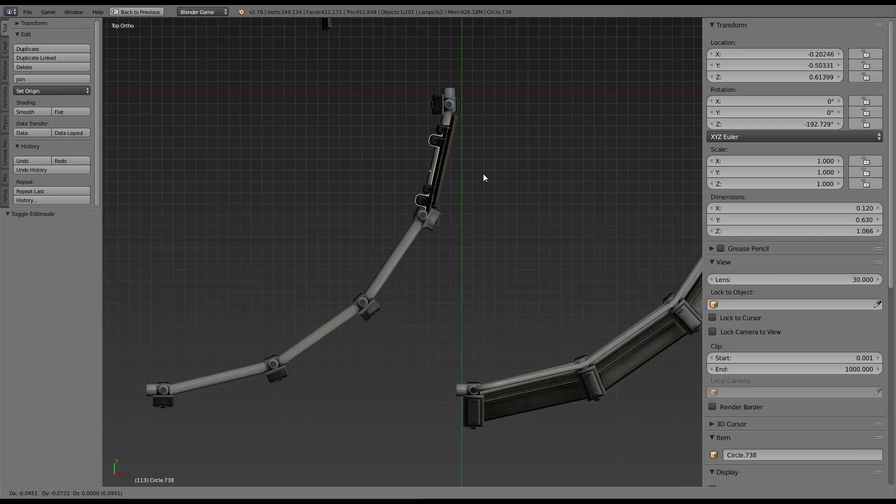
click(450, 262)
scroll(455, 230, up, 3)
scroll(455, 231, up, 2)
key(r)
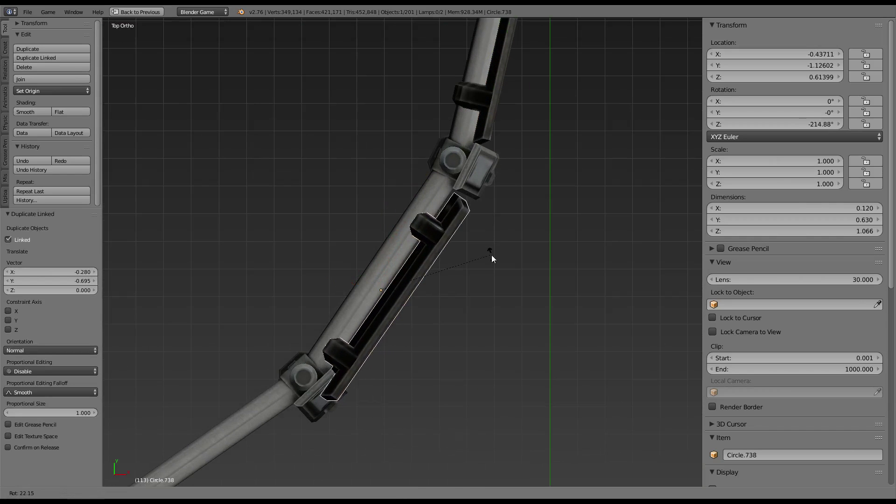
click(492, 255)
key(g)
click(500, 231)
key(r)
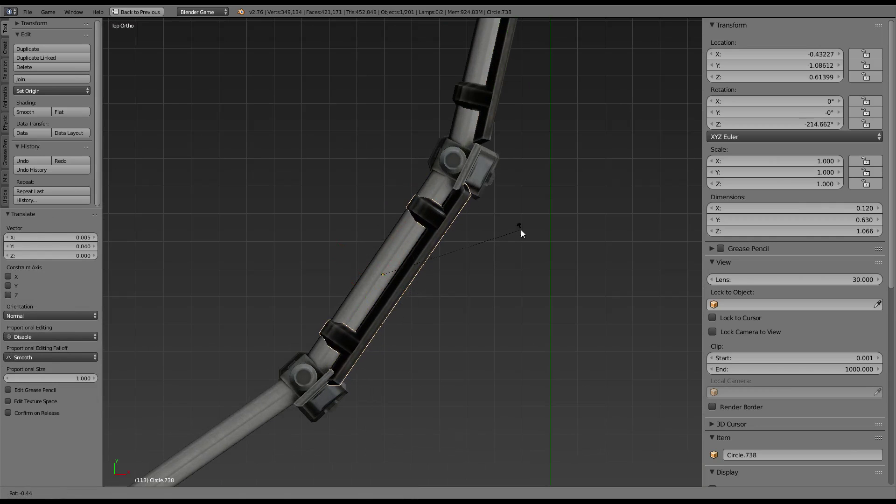
key(g)
click(514, 224)
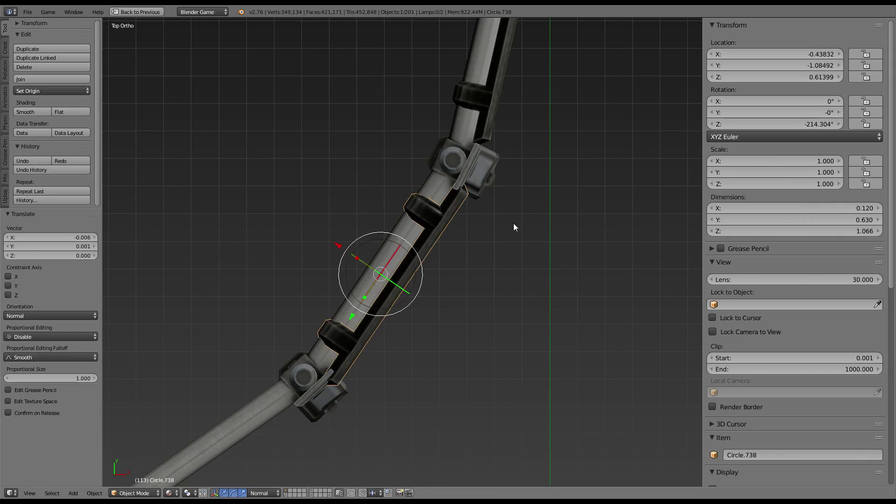
key(g)
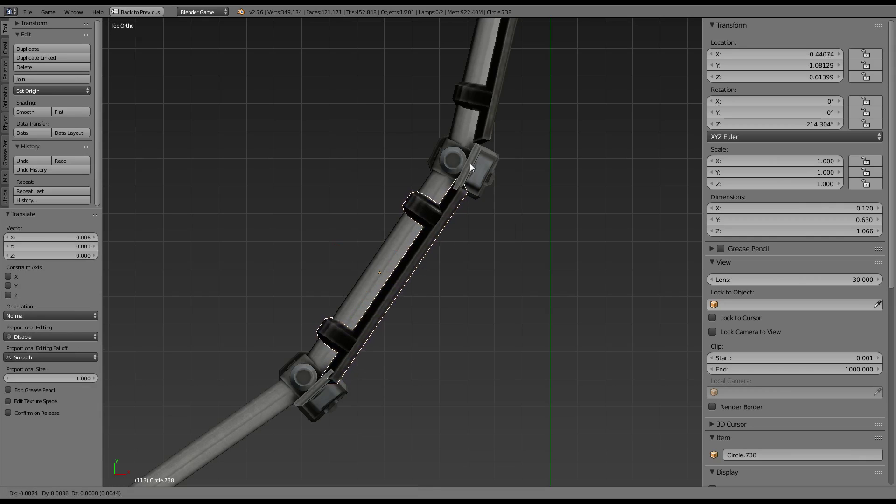
click(469, 164)
Place a second linked panel copy lower on the curve, rotated about 20.5° and slid along its X axis
scroll(468, 164, down, 2)
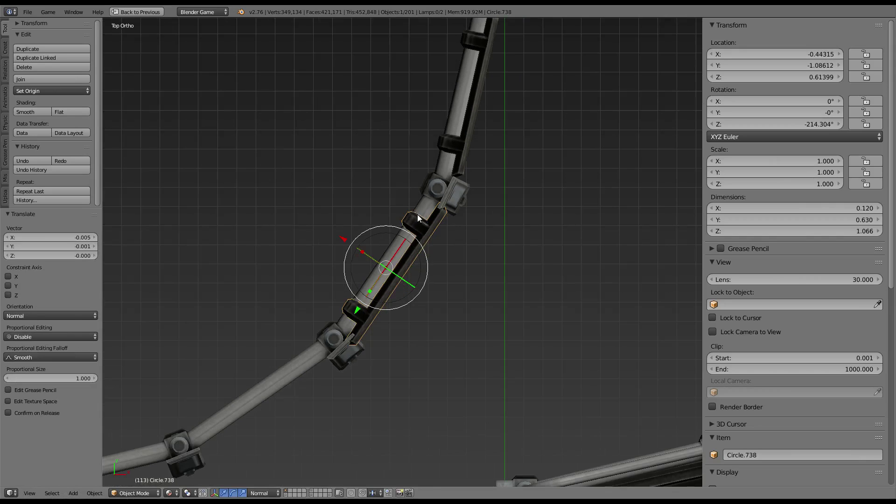
shift+middle_drag(417, 214, 477, 112)
scroll(512, 109, down, 2)
key(alt+d)
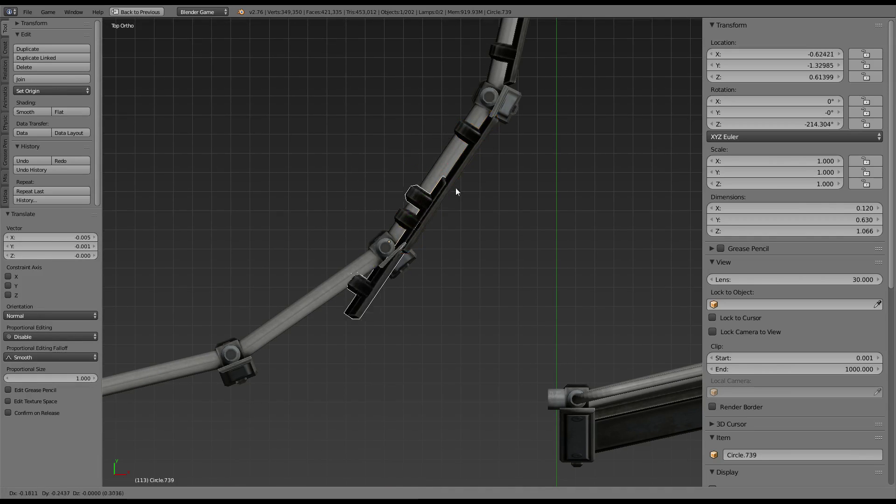
click(395, 257)
scroll(394, 257, up, 3)
key(r)
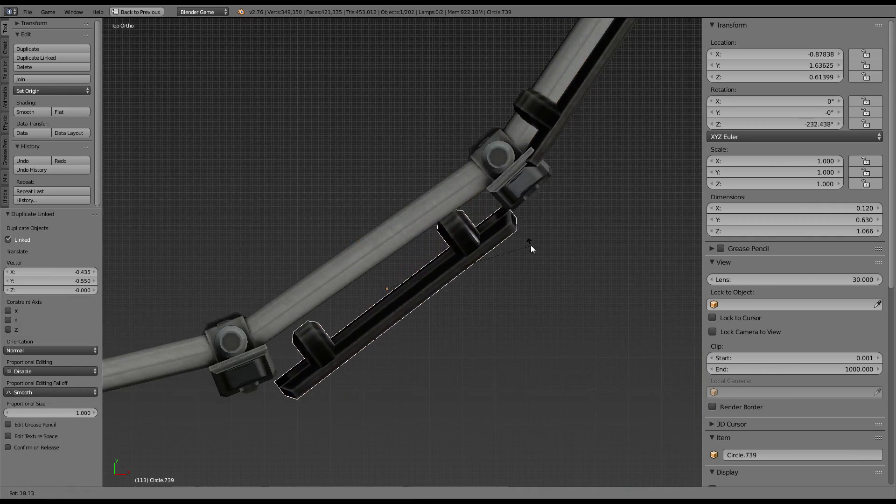
click(530, 252)
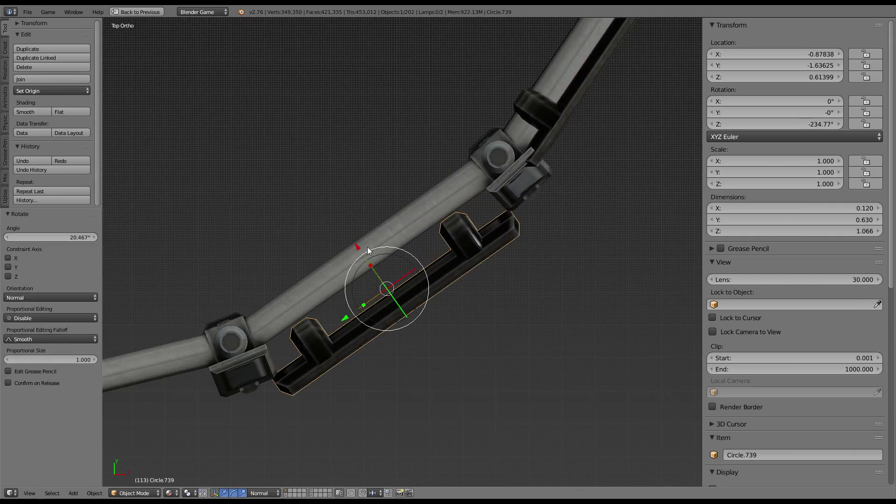
key(g)
key(x)
key(x)
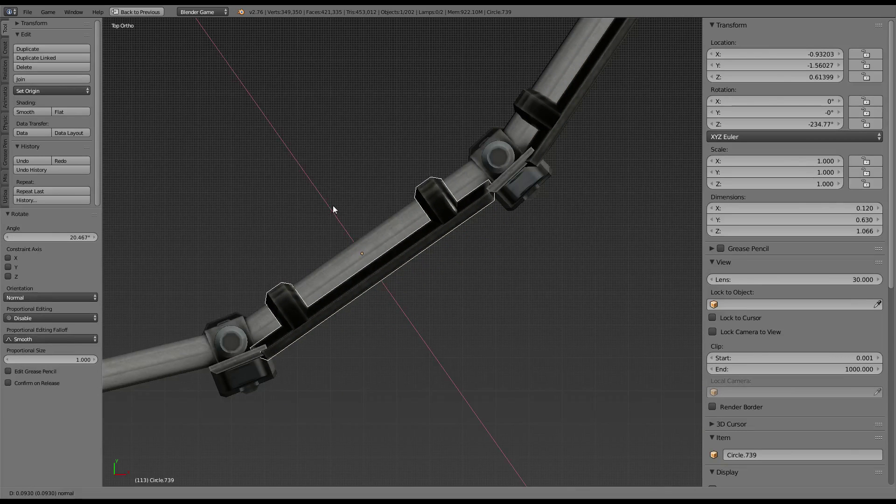
click(332, 205)
Place a third linked panel copy further down the curve and rotate it to follow the rail
scroll(332, 205, down, 3)
scroll(324, 211, down, 2)
shift+middle_drag(324, 211, 510, 142)
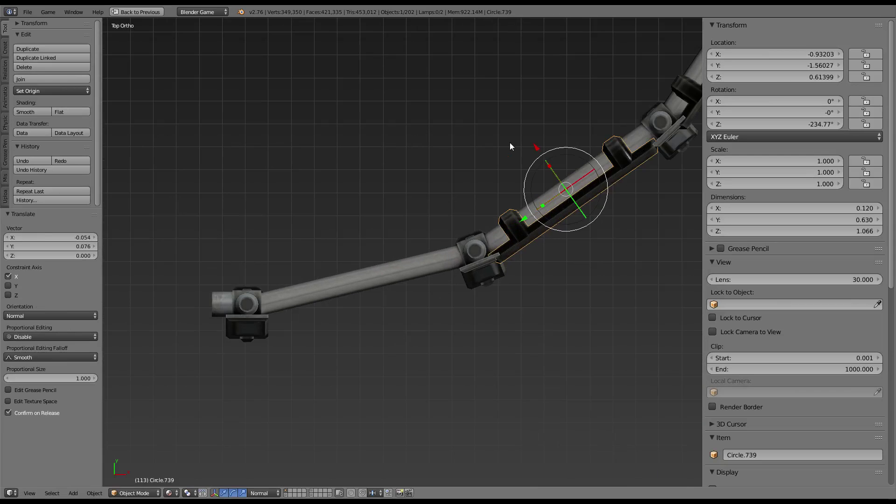
key(alt+d)
click(307, 257)
scroll(467, 192, up, 2)
key(r)
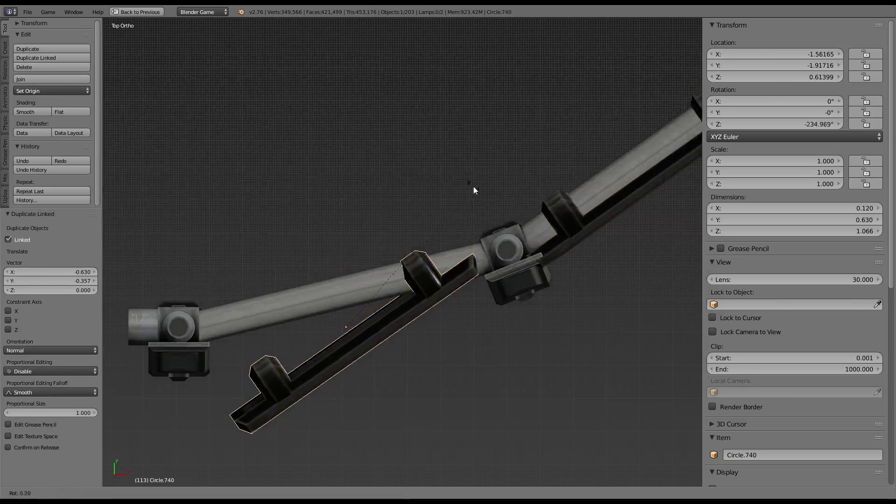
click(514, 244)
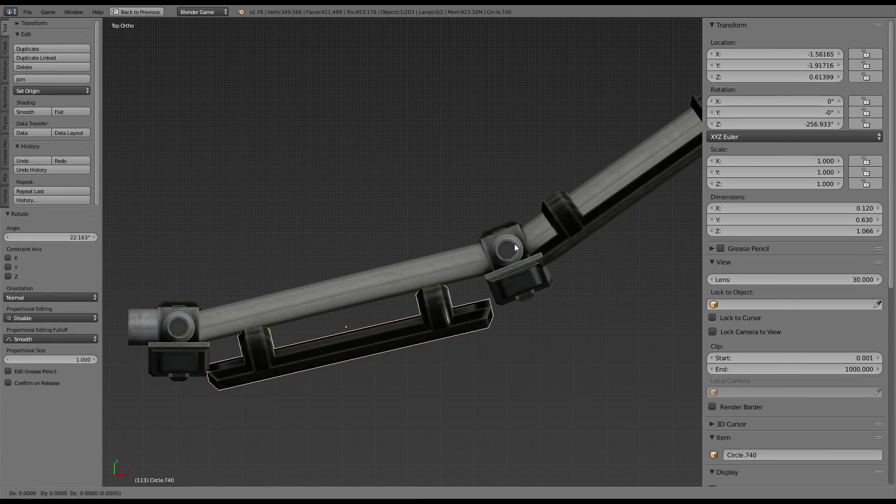
key(g)
click(518, 243)
key(r)
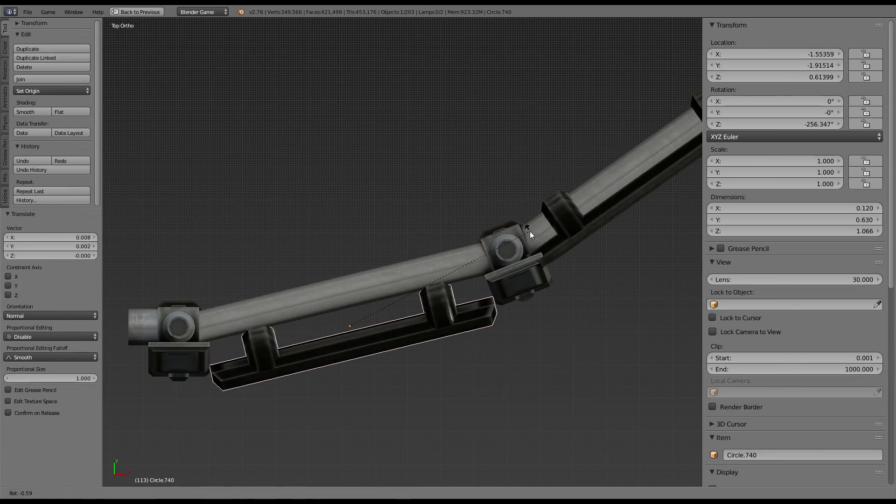
click(530, 232)
Slide Circle.740 along its X axis and fine-tune it to -256.732° Z at X -1.572, Y -1.842
key(g)
key(x)
key(x)
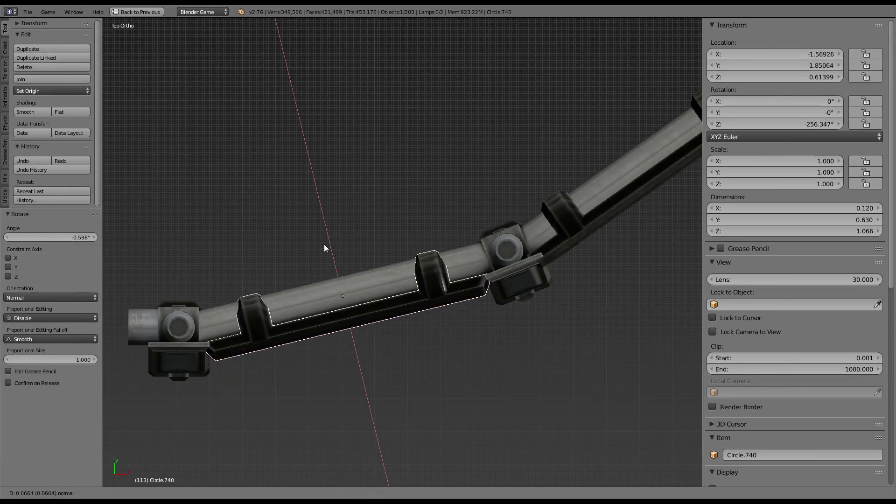
right_click(320, 238)
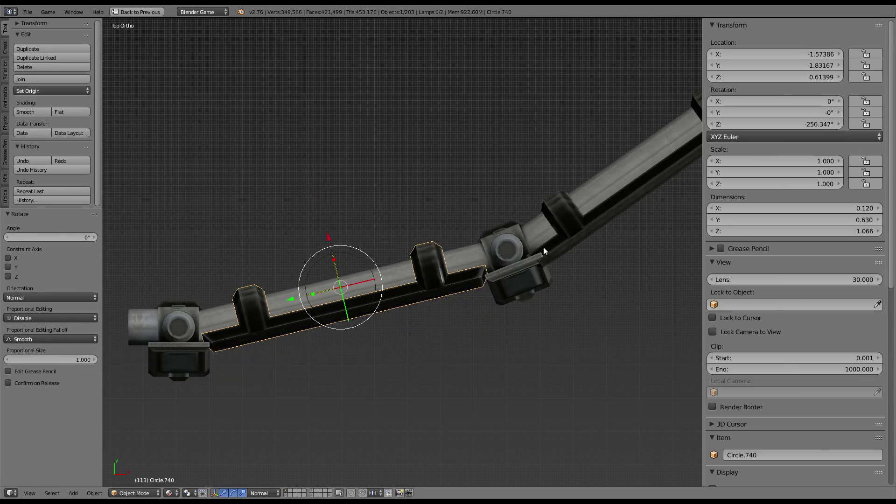
key(r)
click(651, 243)
key(r)
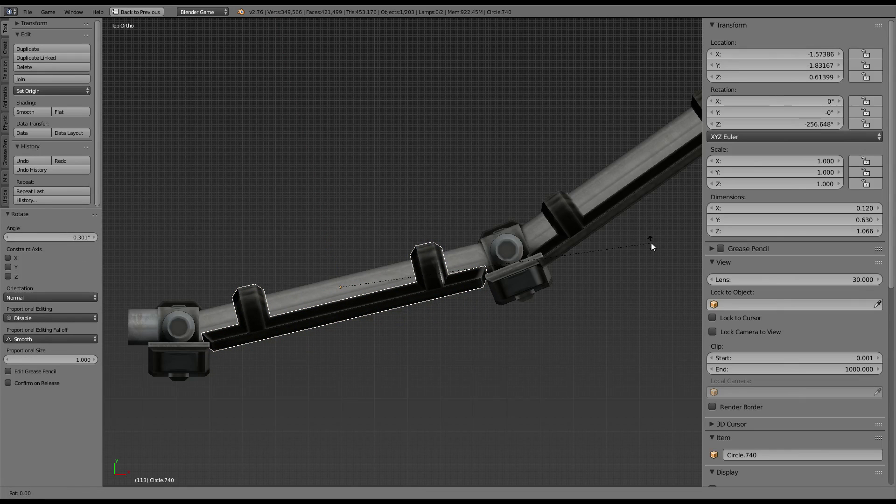
click(651, 243)
drag(329, 237, 329, 238)
Nudge the middle panel Circle.739 slightly along its length with the X arrow, then deselect all
key(KP_Decimal)
key(a)
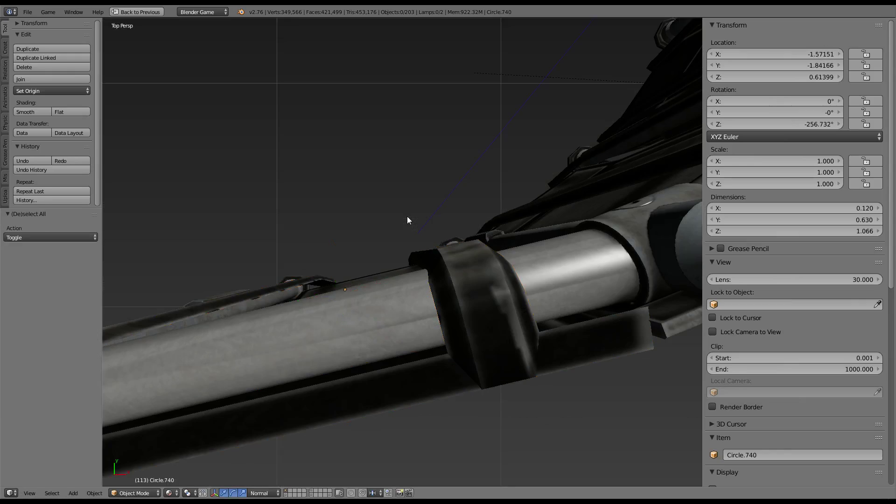
scroll(352, 244, down, 3)
mouse_move(352, 244)
middle_down()
mouse_move(491, 158)
mouse_move(378, 108)
mouse_move(290, 184)
mouse_move(463, 209)
mouse_move(514, 242)
mouse_move(447, 227)
mouse_move(477, 235)
mouse_move(464, 261)
mouse_move(521, 232)
mouse_move(464, 229)
mouse_move(475, 200)
middle_up()
right_click(465, 236)
scroll(475, 200, down, 2)
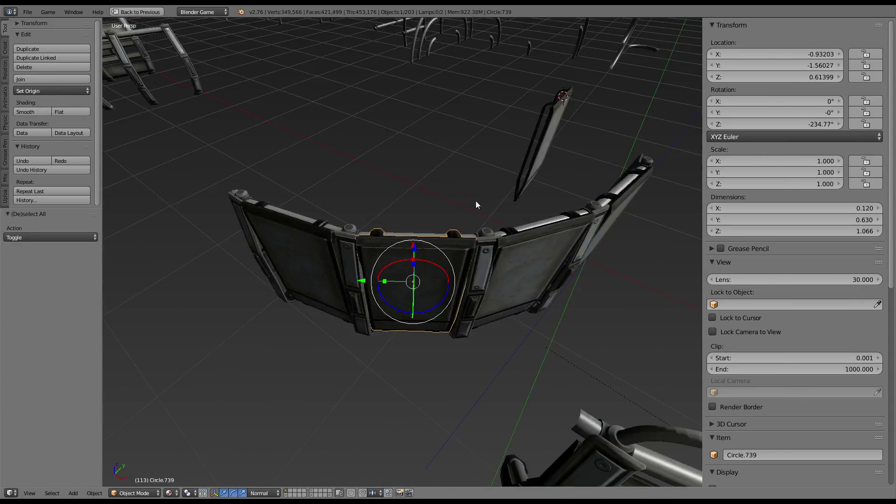
scroll(467, 229, up, 2)
mouse_move(468, 234)
middle_down()
mouse_move(368, 205)
mouse_move(517, 196)
mouse_move(386, 211)
mouse_move(424, 208)
middle_up()
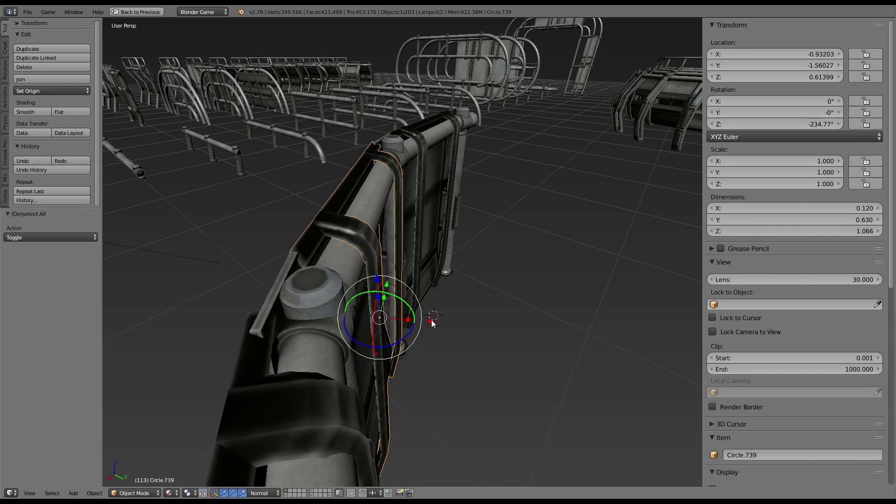
drag(432, 322, 425, 317)
mouse_move(424, 317)
middle_down()
mouse_move(463, 309)
mouse_move(556, 324)
mouse_move(322, 273)
mouse_move(396, 275)
mouse_move(513, 241)
mouse_move(520, 191)
mouse_move(542, 147)
mouse_move(532, 110)
mouse_move(591, 182)
mouse_move(514, 154)
mouse_move(503, 165)
mouse_move(585, 185)
mouse_move(604, 221)
mouse_move(483, 231)
mouse_move(310, 166)
mouse_move(383, 186)
mouse_move(411, 295)
mouse_move(404, 366)
mouse_move(409, 325)
mouse_move(393, 273)
mouse_move(372, 310)
mouse_move(382, 310)
mouse_move(380, 292)
mouse_move(364, 280)
mouse_move(365, 223)
mouse_move(394, 235)
mouse_move(378, 253)
middle_up()
key(a)
Narrow the first centre panel along Y and shift it along Y between the posts
right_click(365, 222)
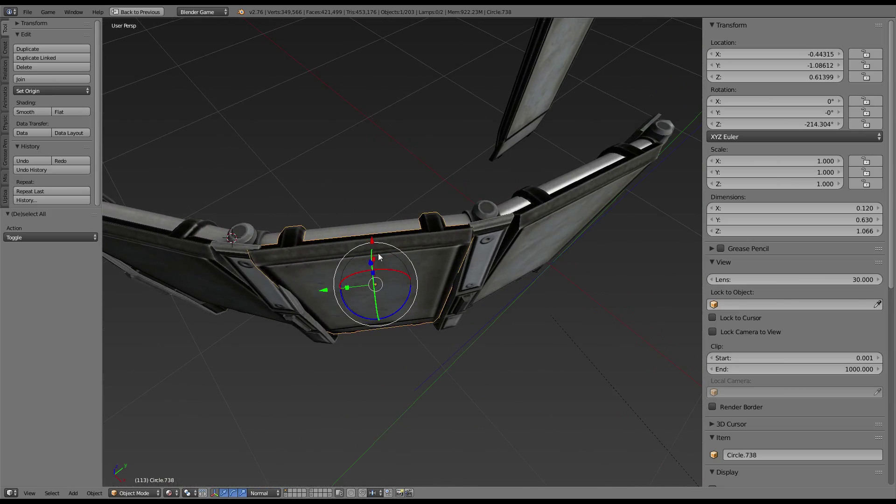
drag(348, 287, 370, 289)
middle_drag(370, 289, 386, 294)
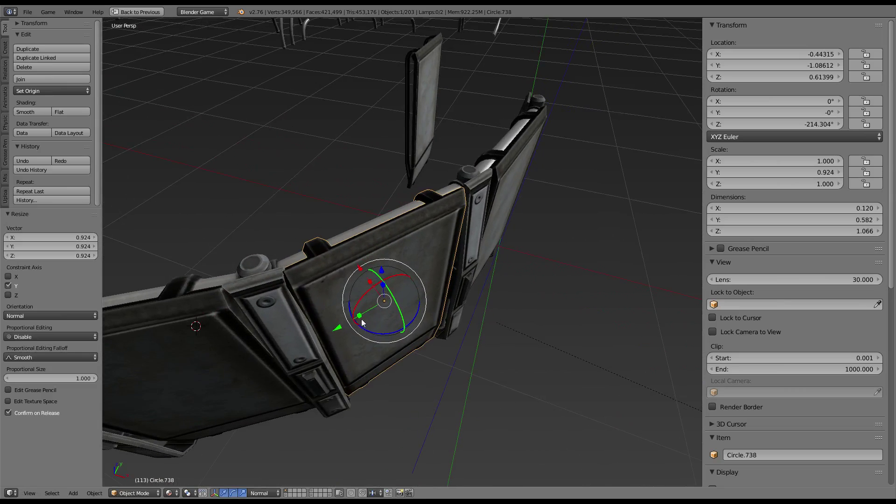
drag(359, 315, 378, 303)
mouse_move(378, 304)
middle_down()
mouse_move(418, 250)
mouse_move(408, 257)
middle_up()
mouse_move(316, 299)
mouse_down()
mouse_move(354, 303)
mouse_move(332, 298)
mouse_up()
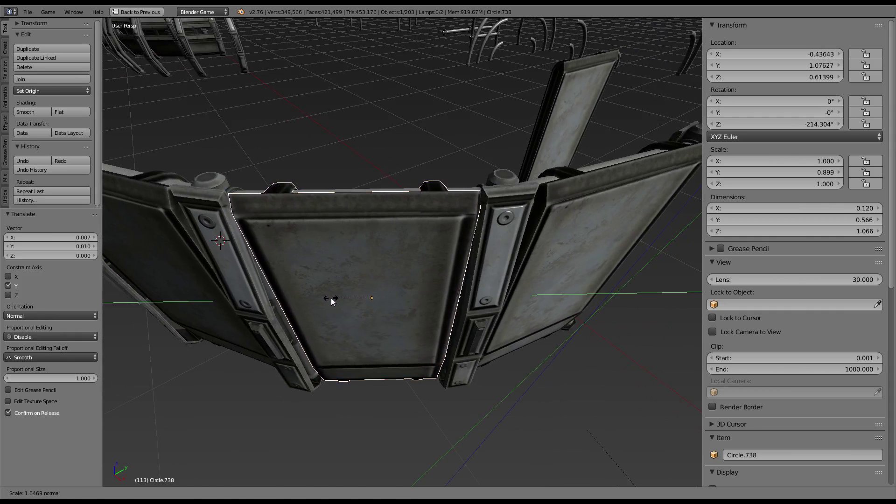
mouse_move(331, 297)
middle_down()
mouse_move(269, 211)
mouse_move(464, 326)
mouse_move(440, 335)
mouse_move(447, 335)
middle_up()
Scale the neighbouring centre panel to about 0.924 on Y and shift it to close the gap
right_click(465, 326)
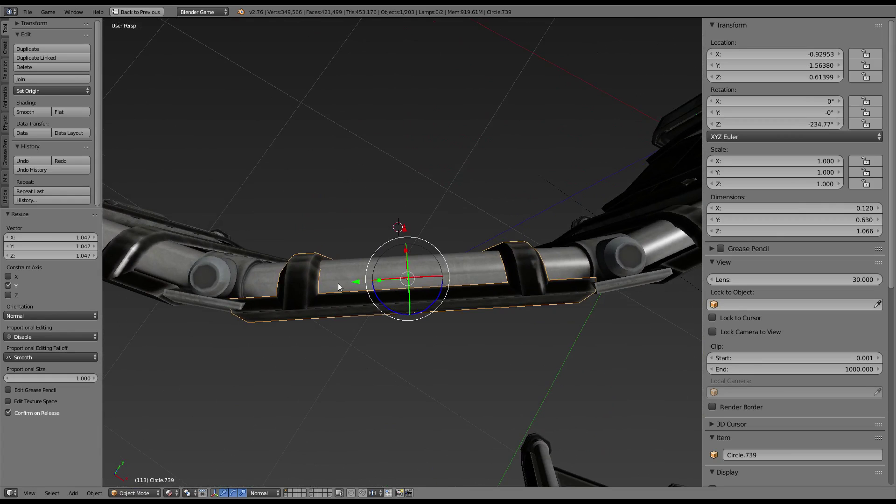
drag(355, 282, 403, 280)
scroll(405, 242, up, 6)
mouse_move(406, 206)
middle_down()
mouse_move(427, 202)
mouse_move(374, 324)
middle_up()
drag(360, 330, 359, 330)
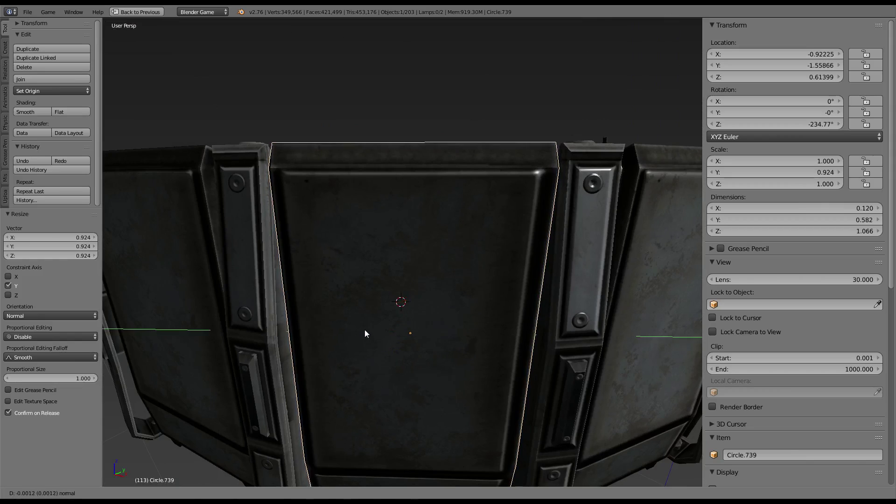
click(365, 330)
scroll(366, 261, down, 5)
mouse_move(365, 257)
middle_down()
mouse_move(525, 343)
mouse_move(461, 320)
mouse_move(474, 318)
mouse_move(437, 311)
mouse_move(435, 319)
middle_up()
right_click(461, 321)
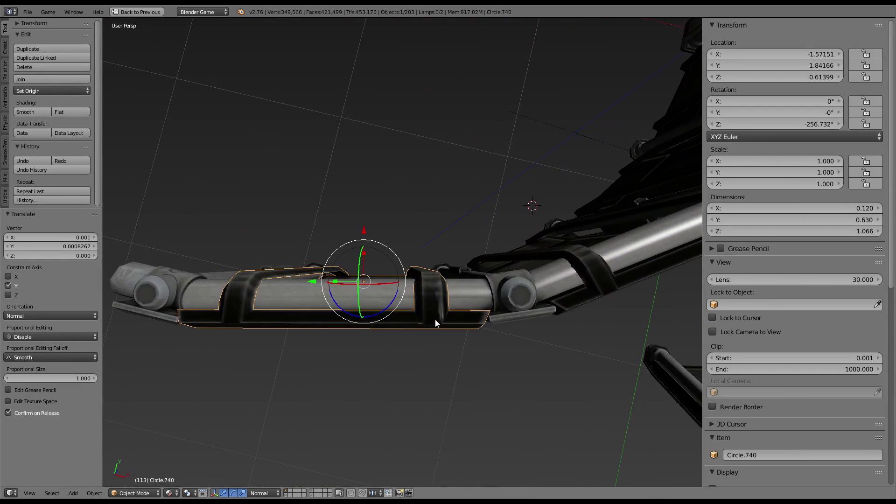
In top view, scale end panel Circle.740 to 0.966 on Y and nudge it along Y against the joint
key(KP_7)
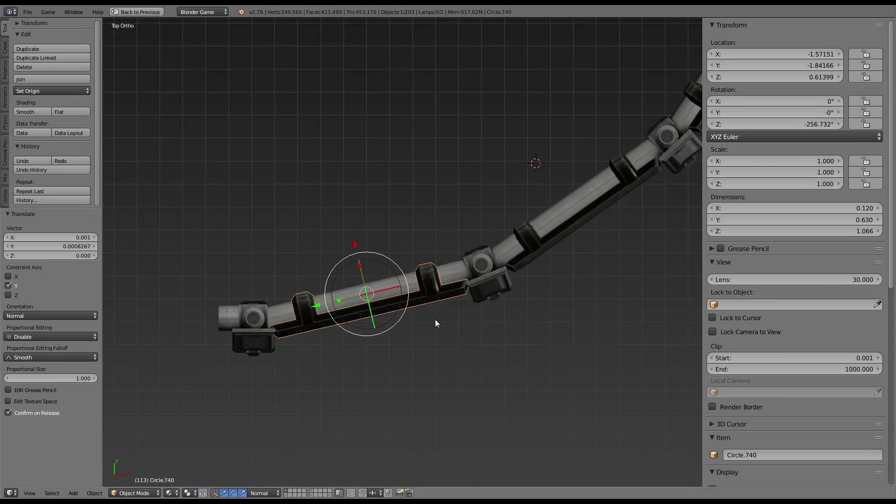
scroll(500, 284, up, 3)
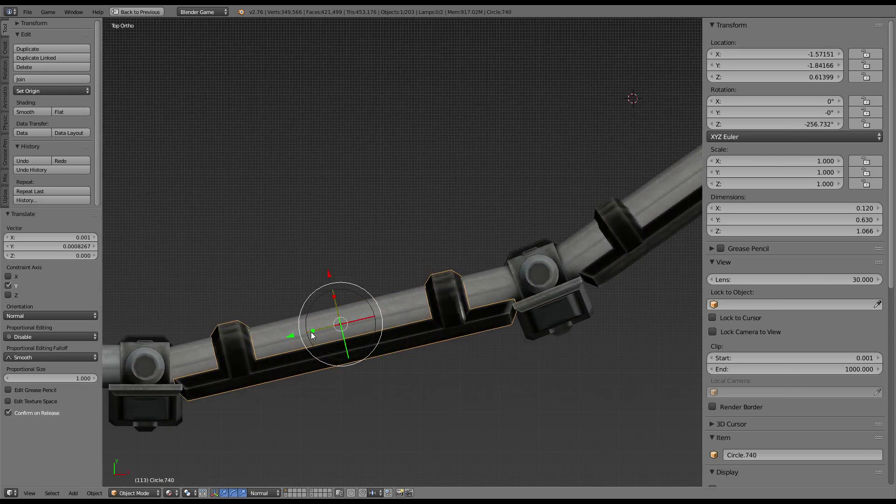
key(s)
key(y)
key(y)
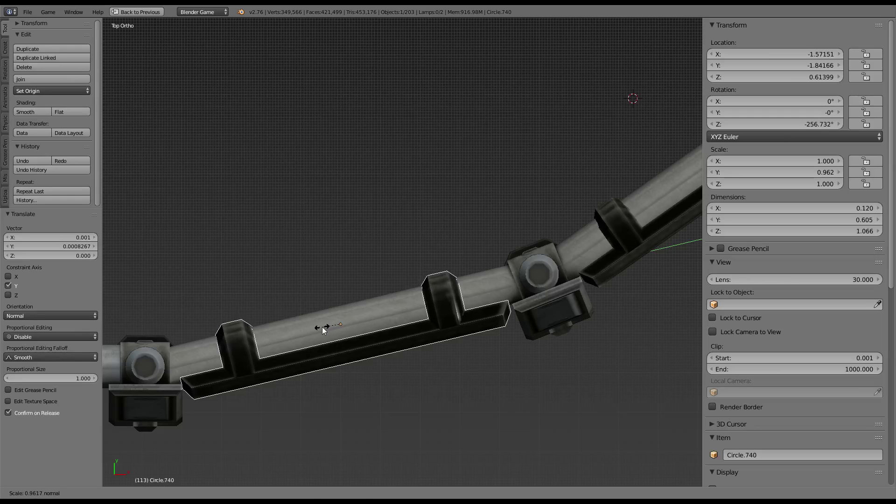
click(321, 326)
key(g)
key(y)
key(y)
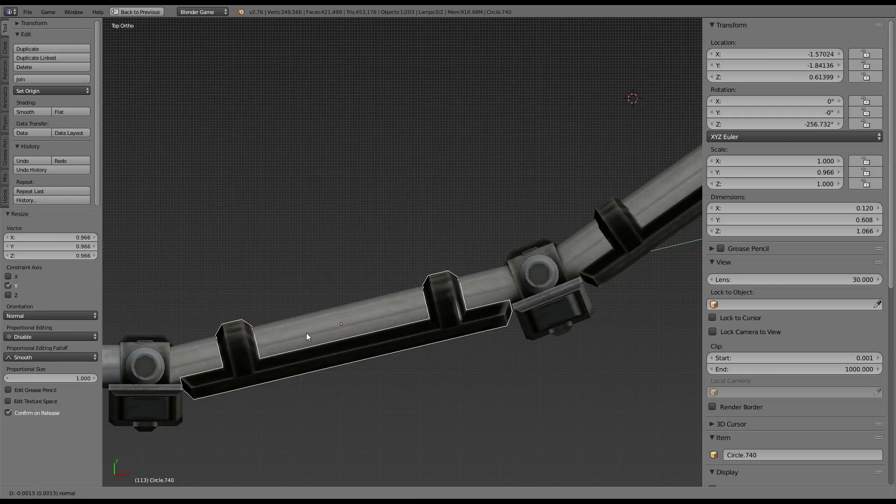
click(314, 329)
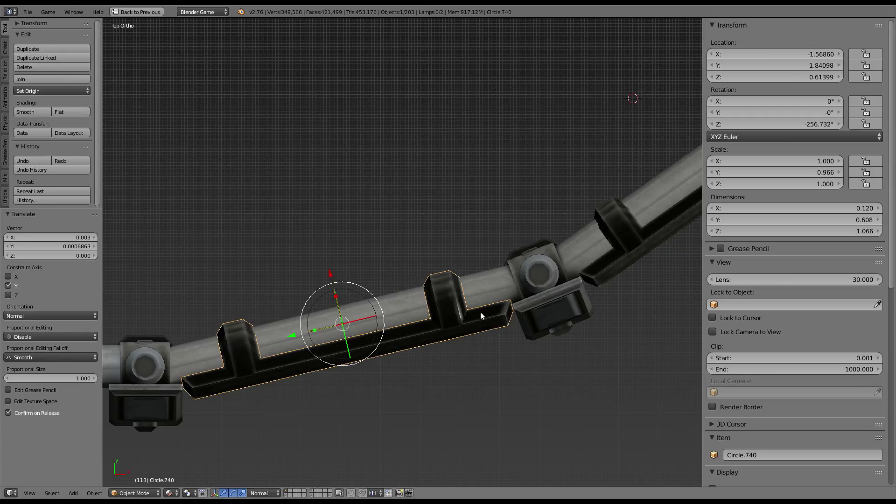
Pan along the railing, return to a perspective view, and deselect everything
mouse_move(617, 265)
shift+middle_down()
mouse_move(349, 389)
mouse_move(325, 415)
shift+middle_up()
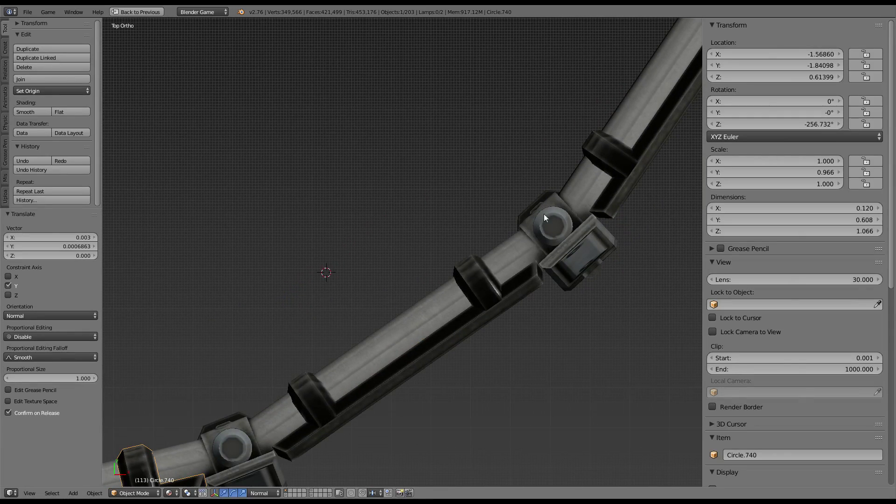
key(KP_7)
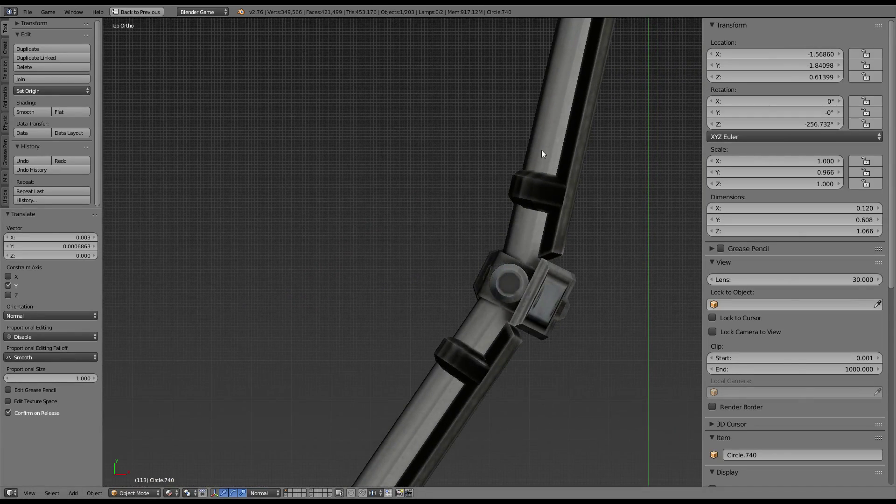
scroll(540, 168, down, 2)
scroll(513, 234, down, 3)
scroll(486, 279, down, 1)
key(KP_5)
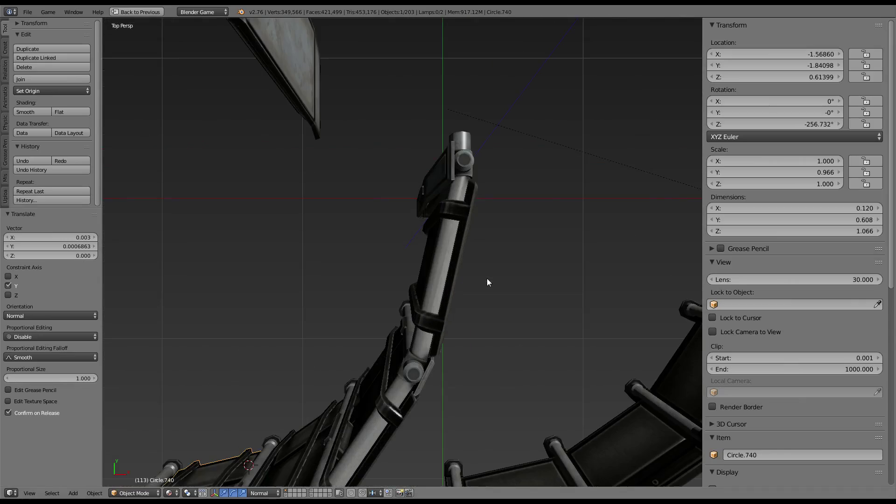
mouse_move(486, 278)
middle_down()
mouse_move(437, 284)
mouse_move(384, 218)
mouse_move(368, 261)
mouse_move(347, 278)
mouse_move(395, 251)
mouse_move(459, 273)
mouse_move(447, 267)
mouse_move(557, 247)
mouse_move(517, 231)
mouse_move(518, 256)
mouse_move(501, 284)
mouse_move(530, 306)
mouse_move(476, 215)
middle_up()
key(a)
scroll(383, 216, down, 5)
scroll(451, 250, up, 2)
Delete the leftover flat panel
right_click(556, 247)
key(Delete)
scroll(476, 214, down, 4)
Box-select the pieces of the curved railing
right_click(286, 226)
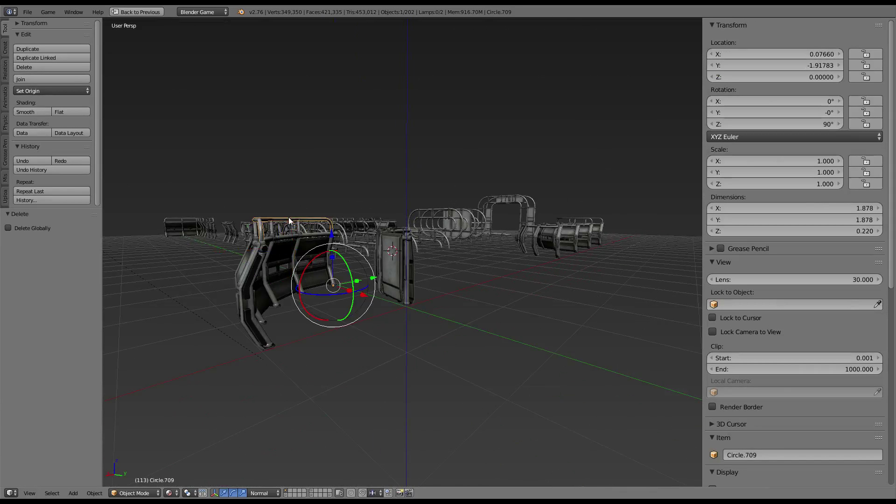
mouse_move(288, 217)
middle_down()
mouse_move(416, 240)
mouse_move(410, 203)
mouse_move(475, 231)
mouse_move(397, 220)
mouse_move(486, 307)
middle_up()
scroll(408, 231, up, 5)
right_click(471, 275)
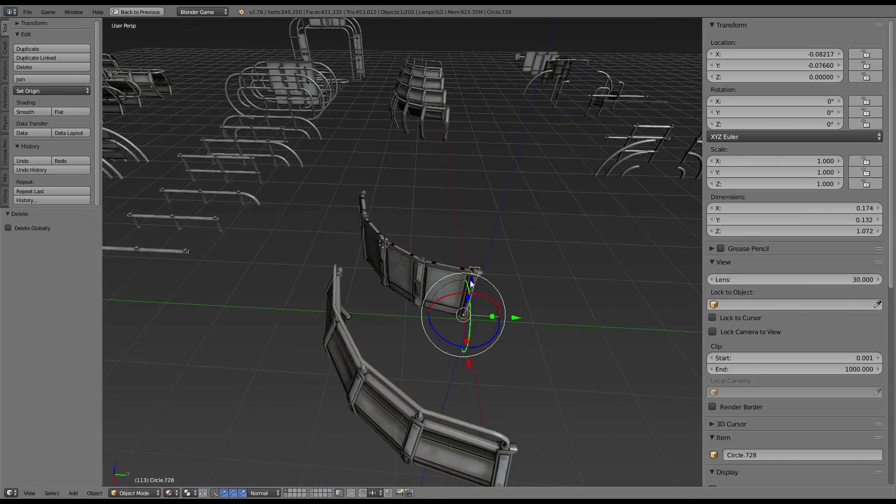
middle_drag(469, 280, 316, 77)
drag(316, 70, 527, 256)
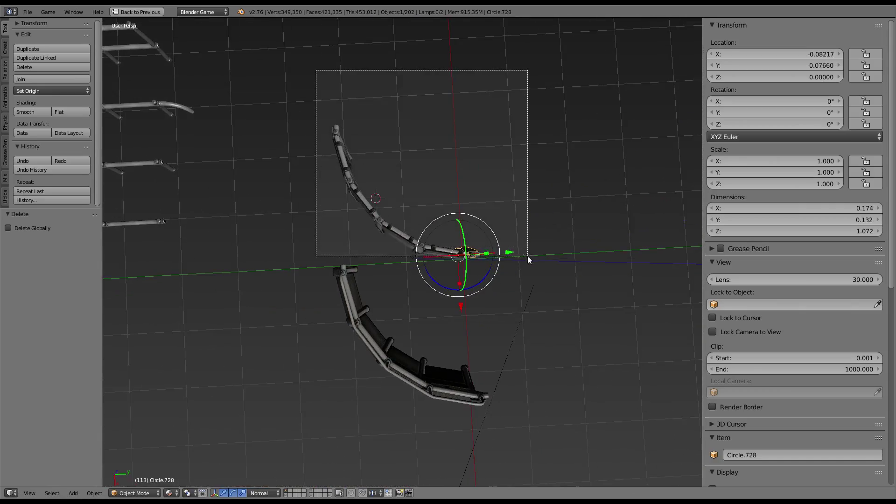
scroll(448, 183, up, 3)
mouse_move(446, 238)
middle_down()
mouse_move(425, 244)
mouse_move(326, 219)
mouse_move(382, 327)
mouse_move(388, 304)
middle_up()
Build the selection of the railing's posts, rail and both end posts
right_click(425, 244)
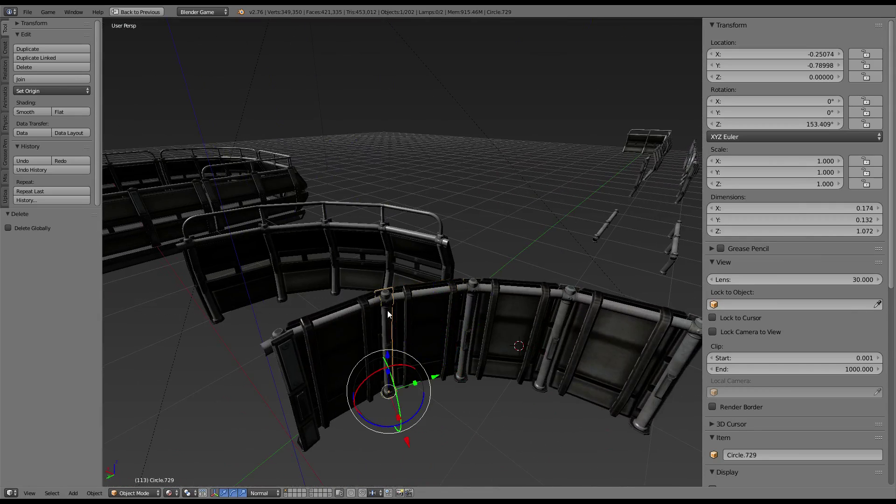
shift+right_click(373, 305)
shift+right_click(296, 337)
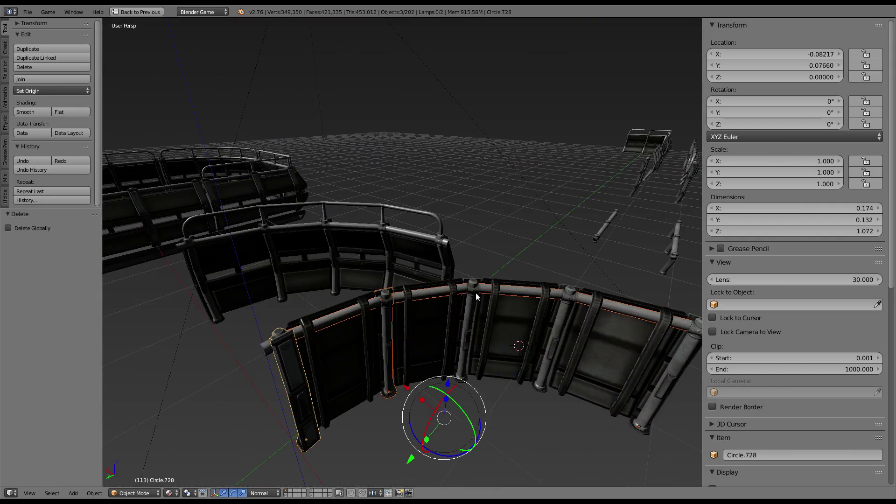
middle_drag(619, 311, 539, 270)
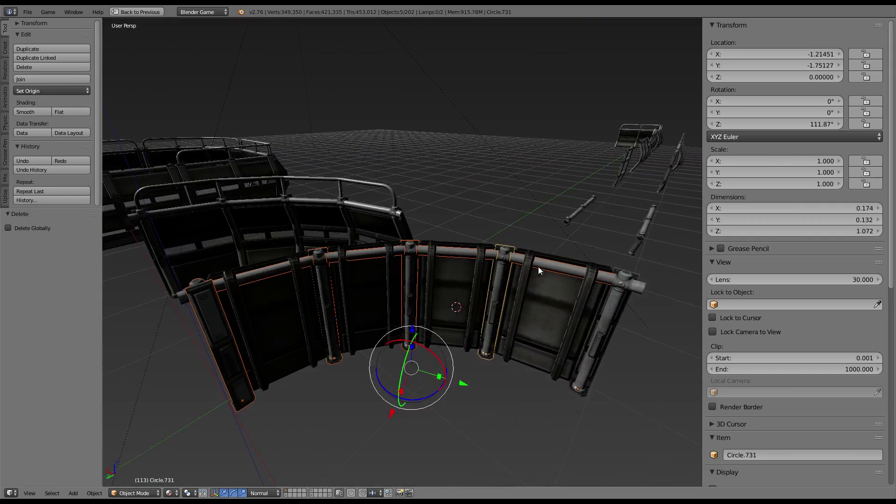
shift+right_click(609, 289)
mouse_move(545, 165)
middle_down()
mouse_move(476, 234)
mouse_move(187, 335)
middle_up()
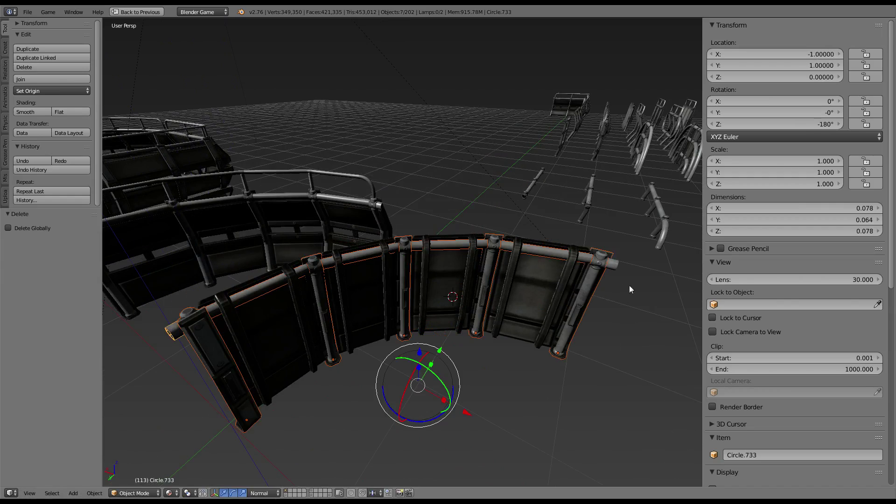
mouse_move(614, 266)
middle_down()
mouse_move(460, 282)
mouse_move(505, 323)
middle_up()
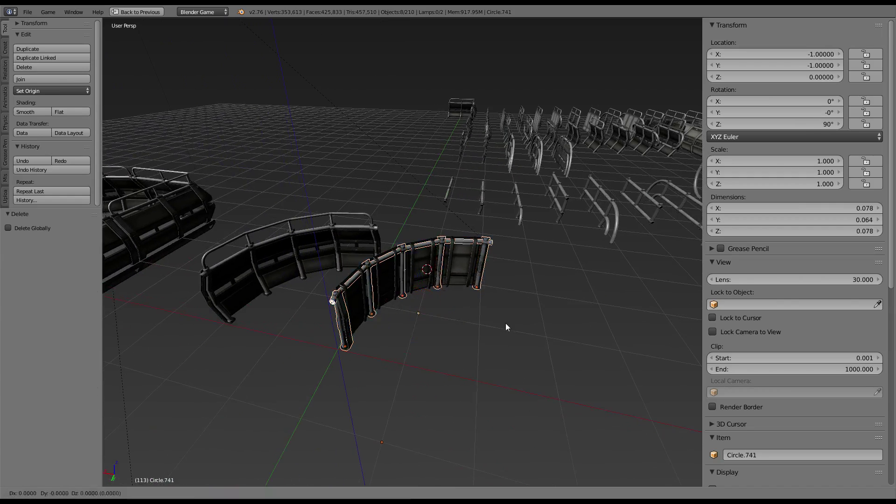
Duplicate the selected railing pieces, move the copy 2 units aside, and join them into one object
key(shift+d)
key(Escape)
drag(471, 324, 590, 331)
mouse_move(590, 331)
middle_down()
mouse_move(525, 305)
mouse_move(484, 253)
mouse_move(493, 274)
mouse_move(540, 284)
mouse_move(525, 273)
middle_up()
key(ctrl+j)
scroll(525, 303, up, 5)
scroll(493, 274, down, 3)
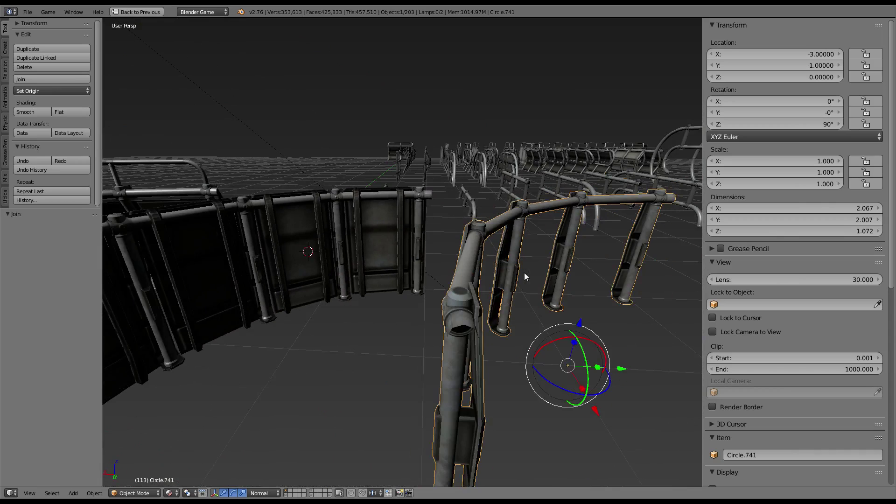
Undo the join and delete the small pipe-end cap Circle.743
key(ctrl+z)
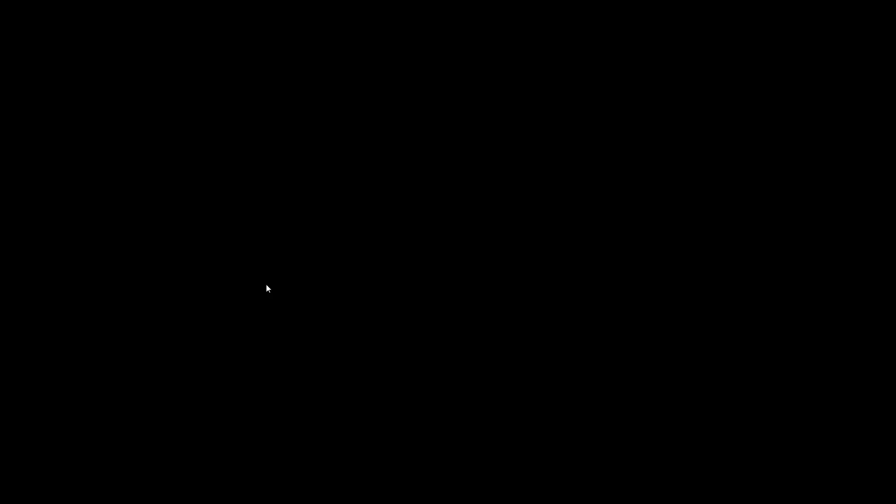
mouse_move(495, 270)
middle_down()
mouse_move(460, 329)
mouse_move(461, 344)
middle_up()
right_click(458, 332)
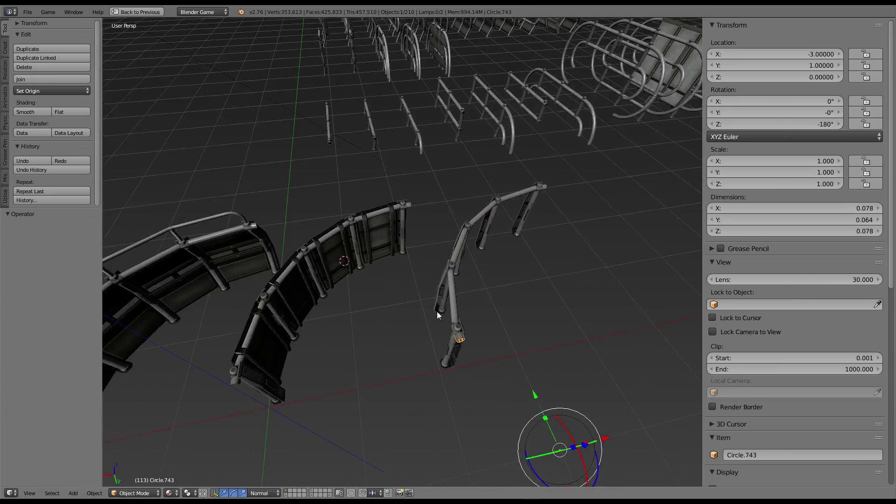
mouse_move(437, 311)
middle_down()
mouse_move(404, 303)
mouse_move(438, 293)
mouse_move(398, 292)
mouse_move(466, 236)
mouse_move(520, 225)
mouse_move(480, 254)
mouse_move(424, 253)
mouse_move(427, 347)
mouse_move(527, 334)
mouse_move(375, 309)
middle_up()
right_click(428, 345)
key(x)
click(506, 246)
mouse_move(506, 246)
middle_down()
mouse_move(479, 304)
mouse_move(518, 312)
mouse_move(364, 388)
mouse_move(362, 334)
middle_up()
Select Circle.733 and Circle.734, then restore the full multi-panel layout from the maximized view
right_click(364, 389)
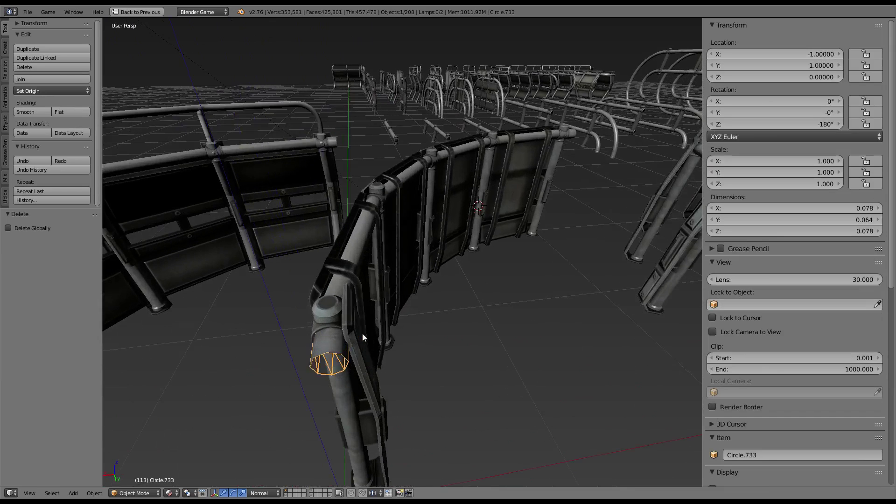
key(Up)
right_click(357, 236)
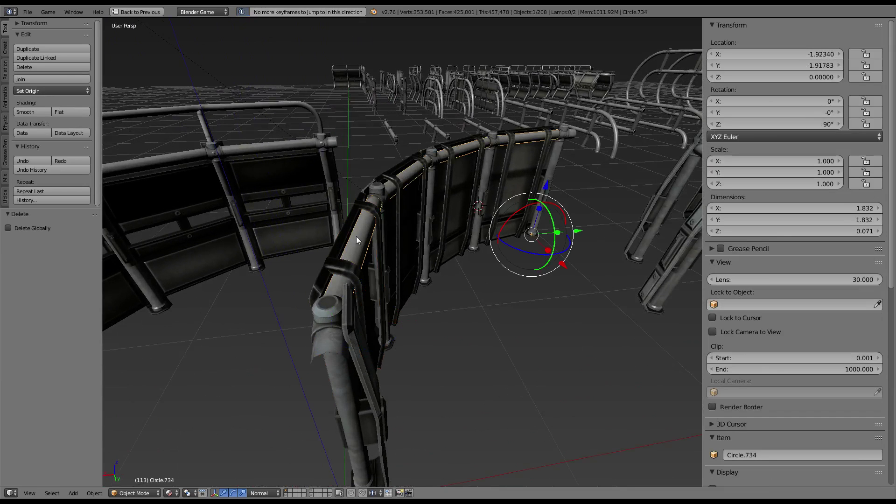
key(ctrl+Up)
mouse_move(152, 212)
middle_down()
mouse_move(197, 147)
mouse_move(216, 185)
middle_up()
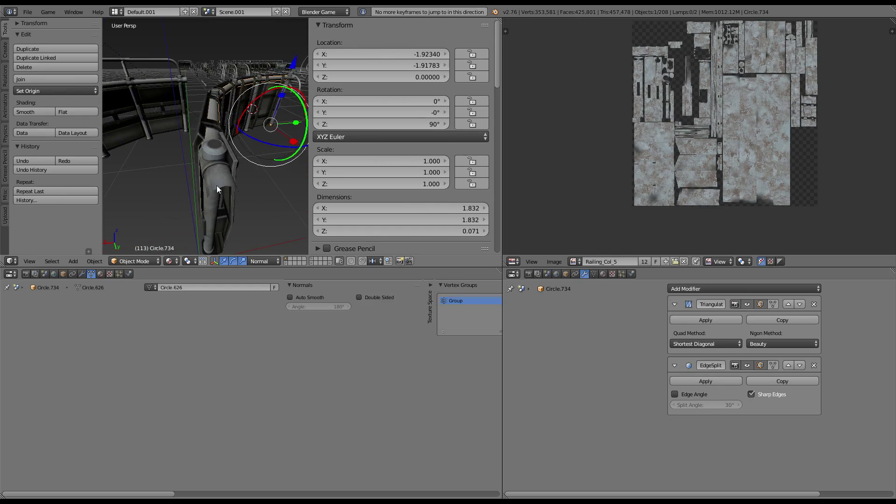
Try a Subdivision Surface on the pipe-end cap, then remove the cap's modifiers
click(696, 289)
click(667, 444)
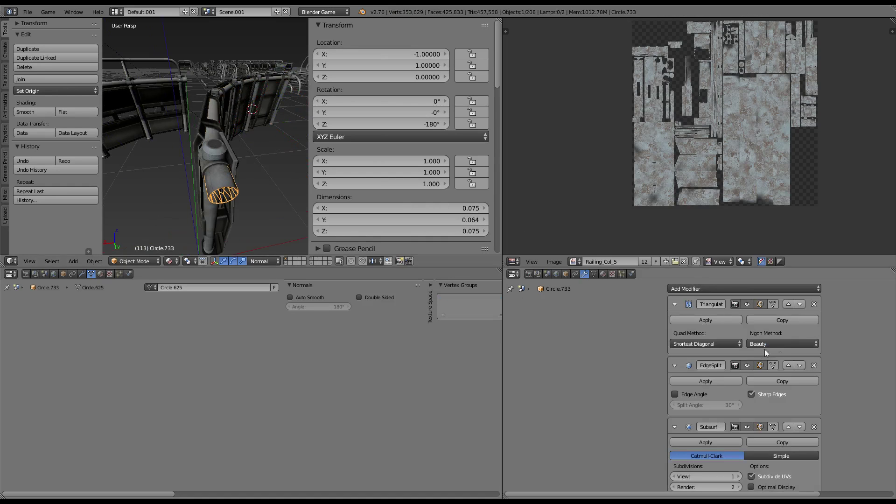
click(813, 304)
click(801, 287)
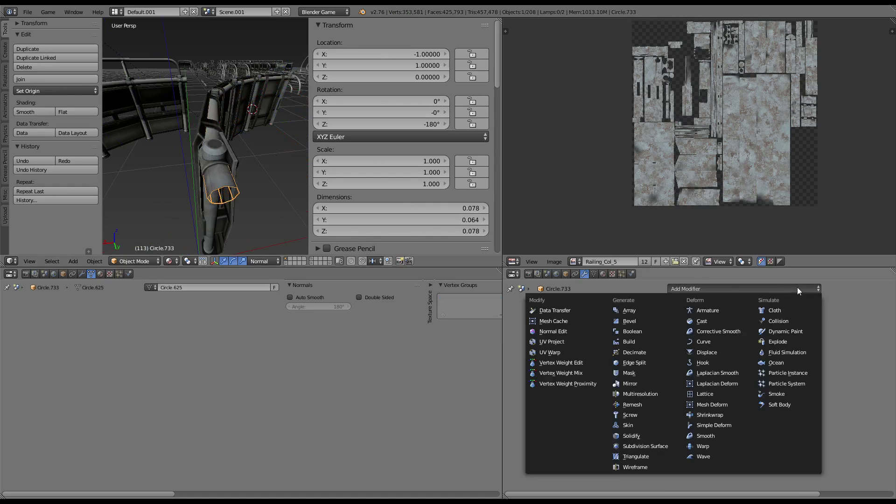
scroll(205, 114, down, 2)
Make the pipe-end cap's object and data single-user
key(ctrl+Up)
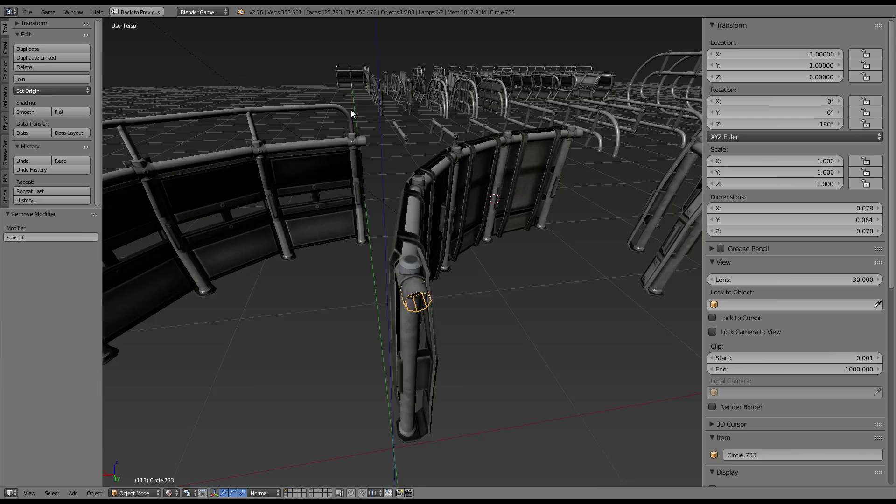
middle_drag(350, 110, 411, 112)
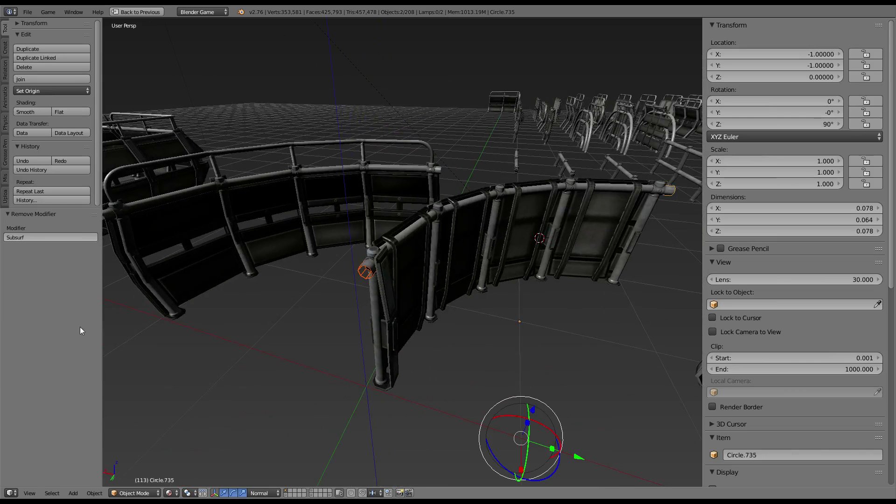
click(94, 493)
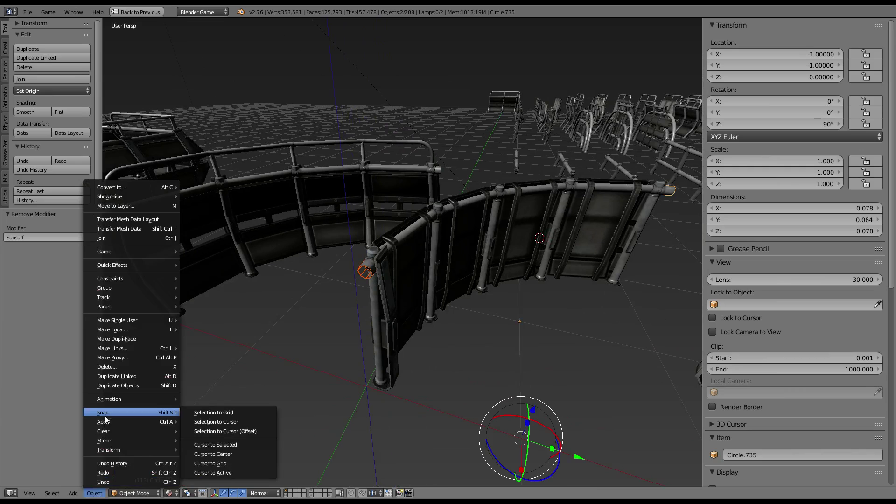
mouse_move(126, 320)
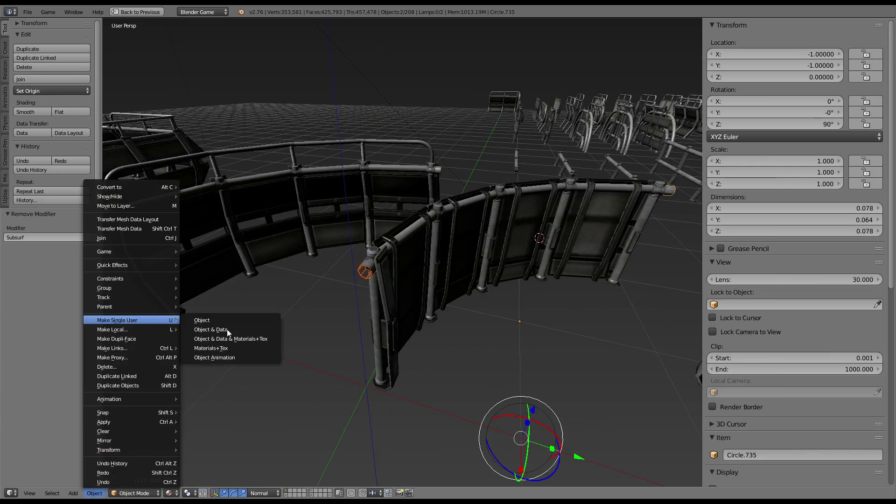
click(227, 329)
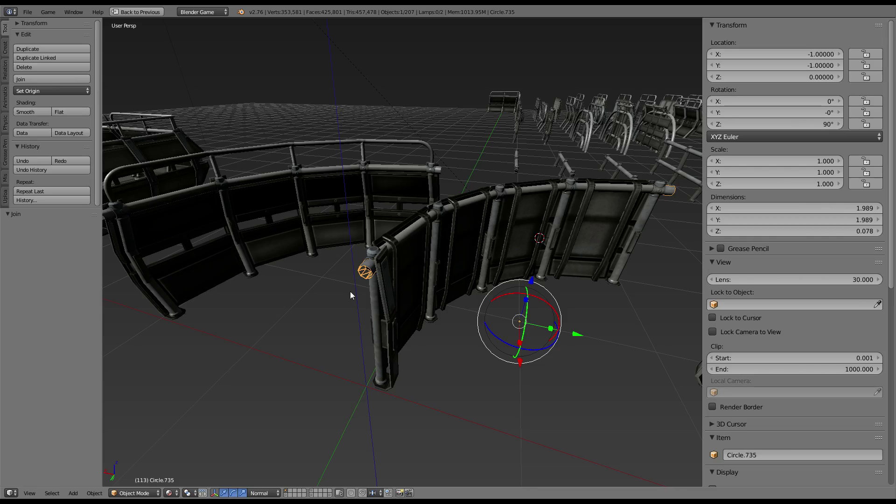
Replace Circle.735's Triangulate and EdgeSplit modifiers with a Subdivision Surface
scroll(350, 292, up, 3)
middle_drag(351, 289, 391, 288)
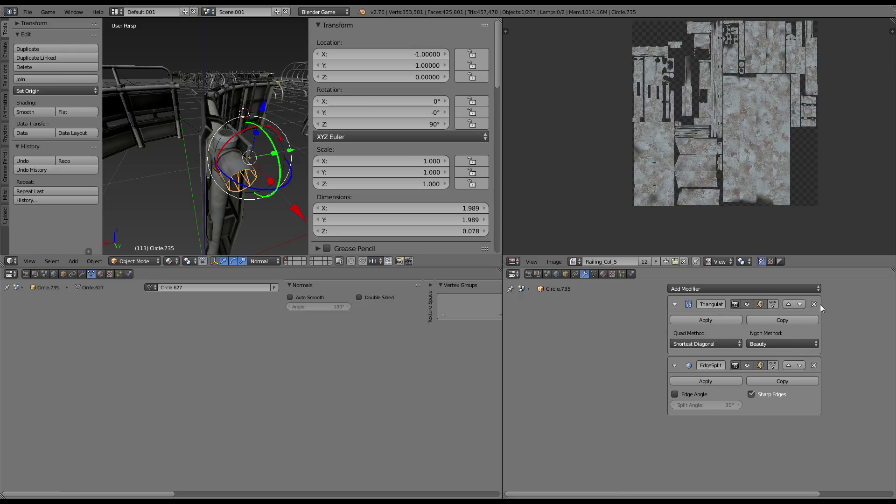
click(815, 304)
click(815, 304)
click(790, 288)
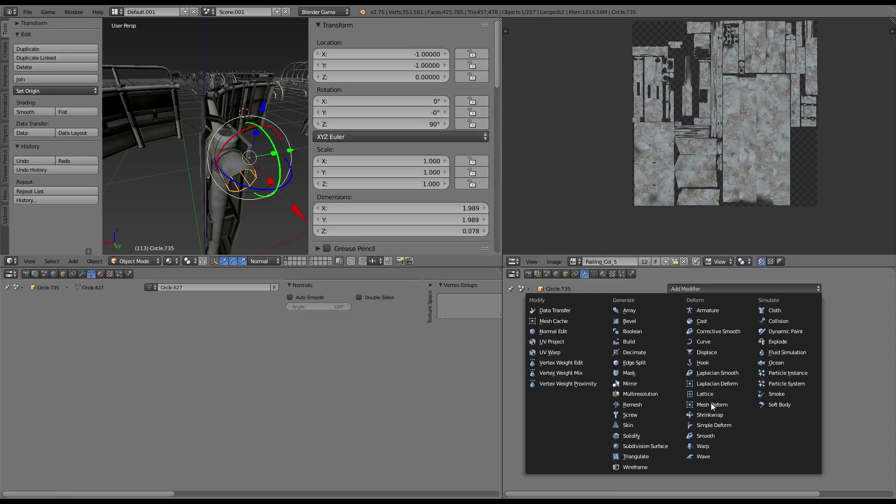
click(650, 444)
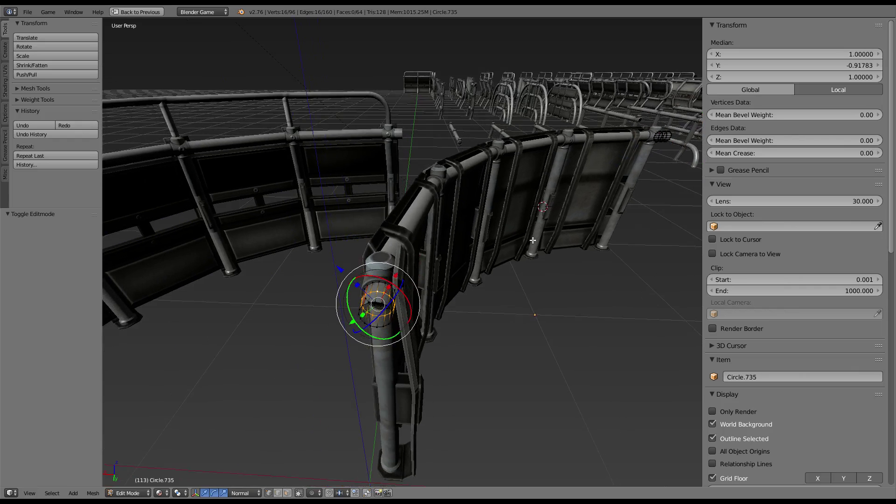
Remove Doubles on Circle.735's pipe end, merging its 32 duplicate vertices
click(520, 273)
mouse_move(521, 273)
middle_down()
mouse_move(462, 226)
mouse_move(429, 179)
middle_up()
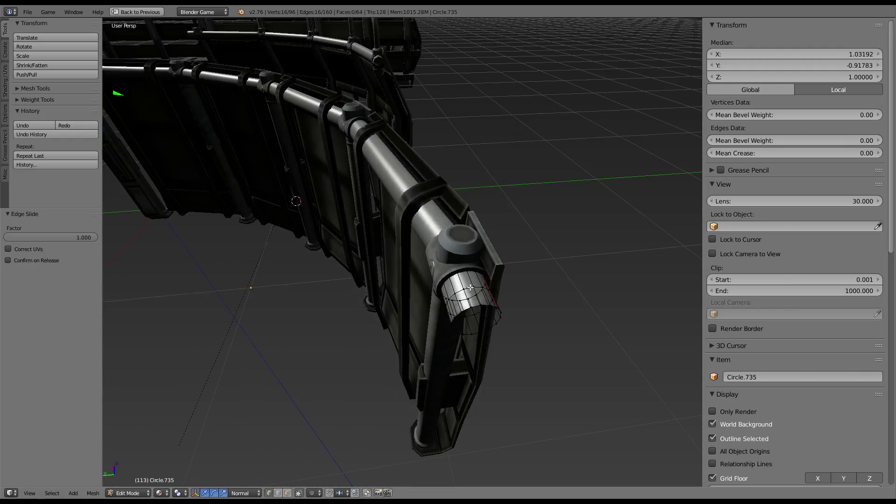
key(a)
key(a)
key(w)
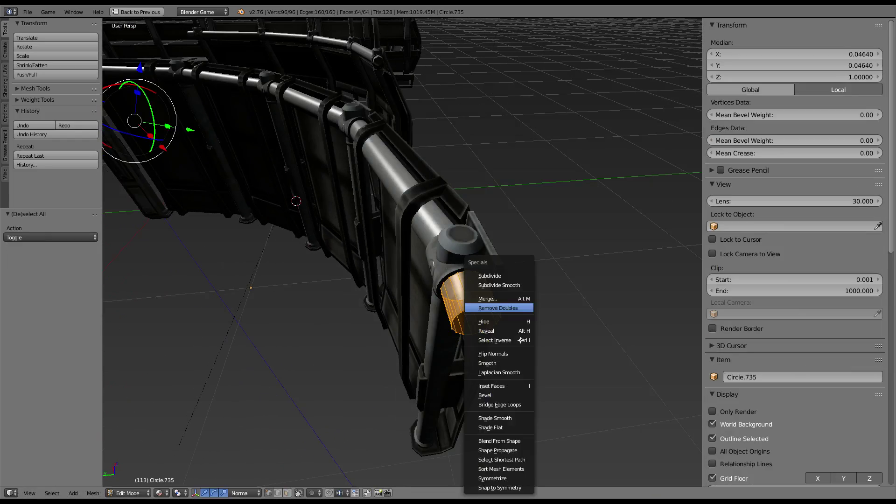
click(513, 309)
key(Tab)
Duplicate the curved rail and move the copy, Circle.749, to X -3
scroll(460, 311, down, 8)
mouse_move(460, 311)
middle_down()
mouse_move(310, 226)
mouse_move(406, 223)
middle_up()
right_click(194, 406)
mouse_move(194, 406)
middle_down()
mouse_move(483, 262)
mouse_move(416, 245)
mouse_move(475, 206)
middle_up()
right_click(353, 171)
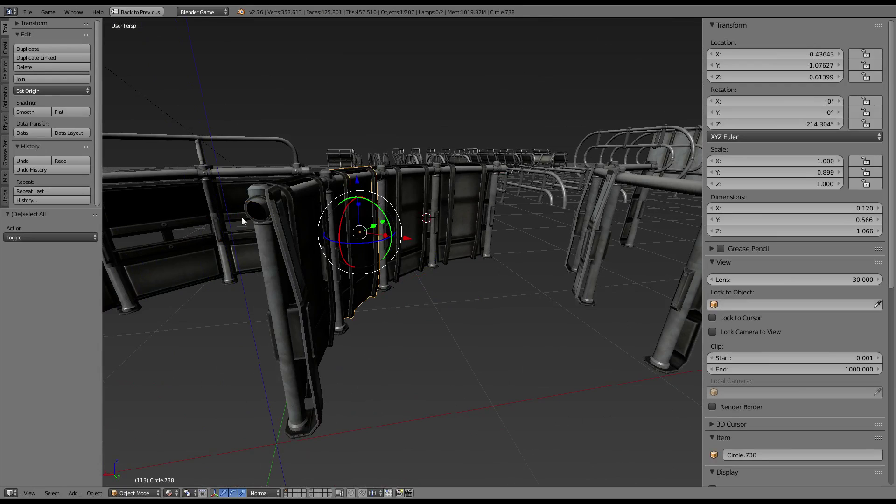
mouse_move(263, 213)
middle_down()
mouse_move(317, 247)
mouse_move(324, 238)
mouse_move(382, 310)
middle_up()
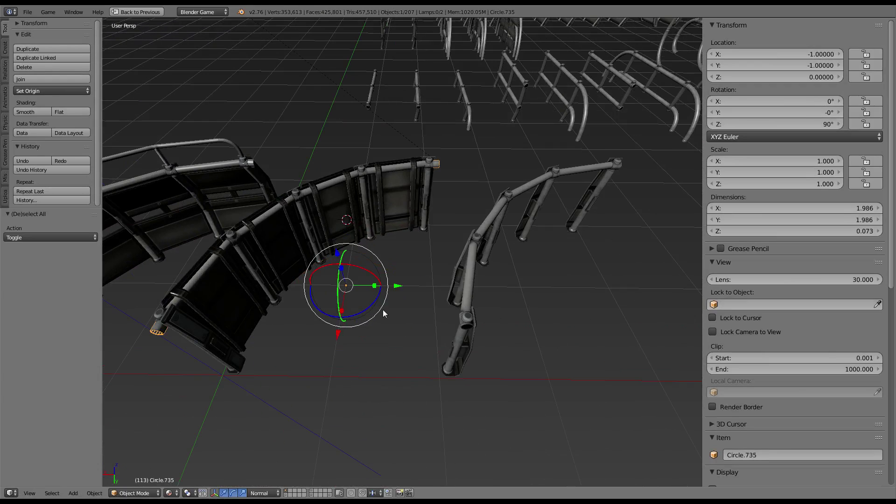
key(shift+d)
right_click(407, 315)
drag(400, 284, 583, 284)
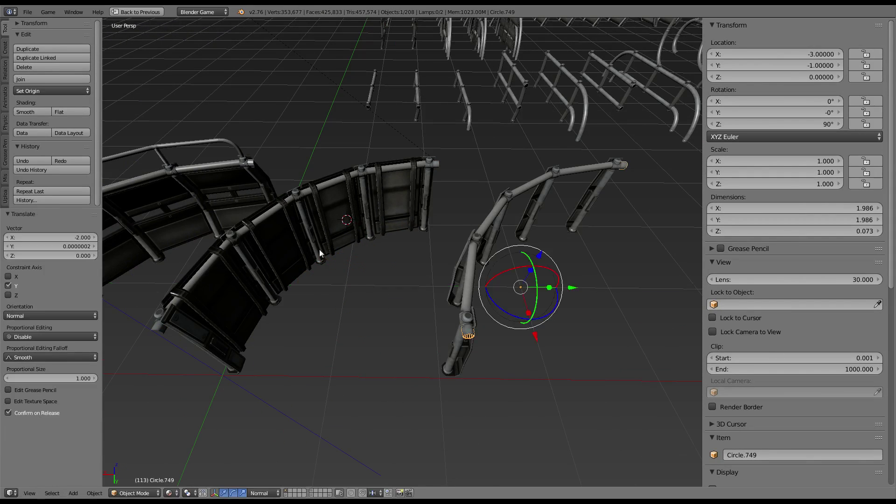
Delete the leftover pipe end Circle.708 and one other leftover piece
middle_drag(584, 284, 338, 287)
right_click(253, 291)
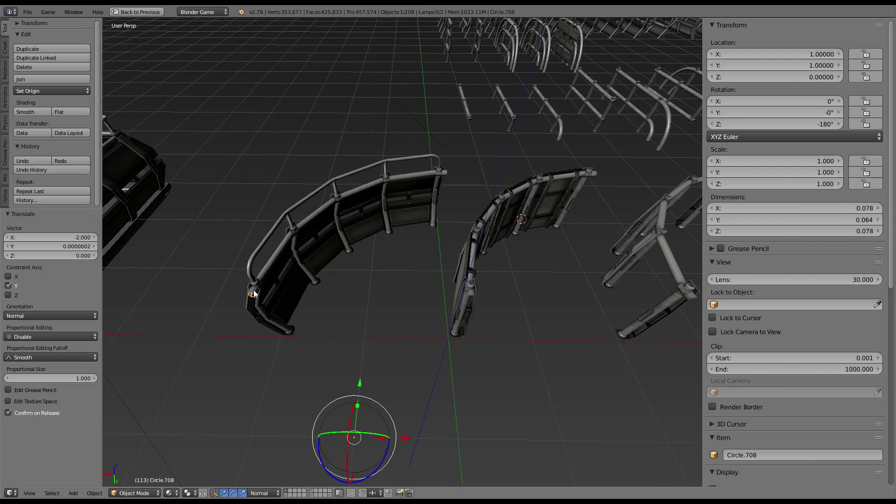
shift+right_click(450, 171)
key(Delete)
Duplicate the curved rail Circle.735 and move the copy two units over to X 1
right_click(600, 172)
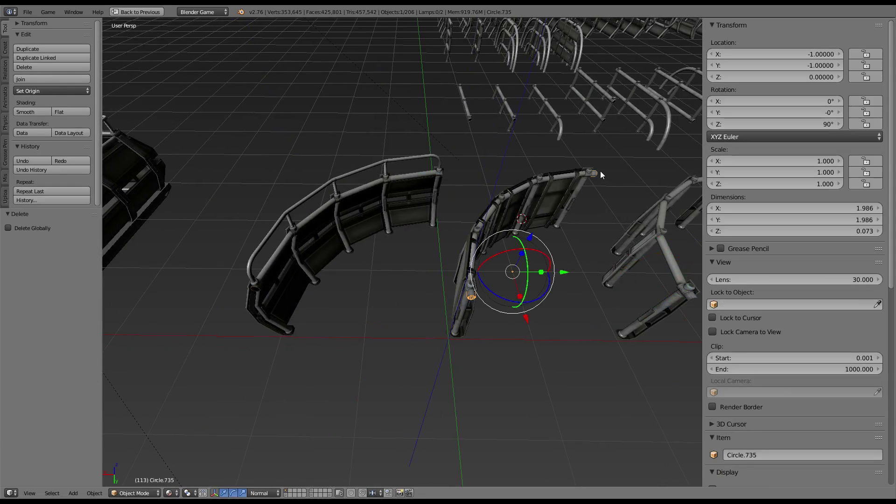
key(shift+d)
right_click(621, 223)
drag(567, 277, 406, 259)
middle_drag(406, 259, 596, 217)
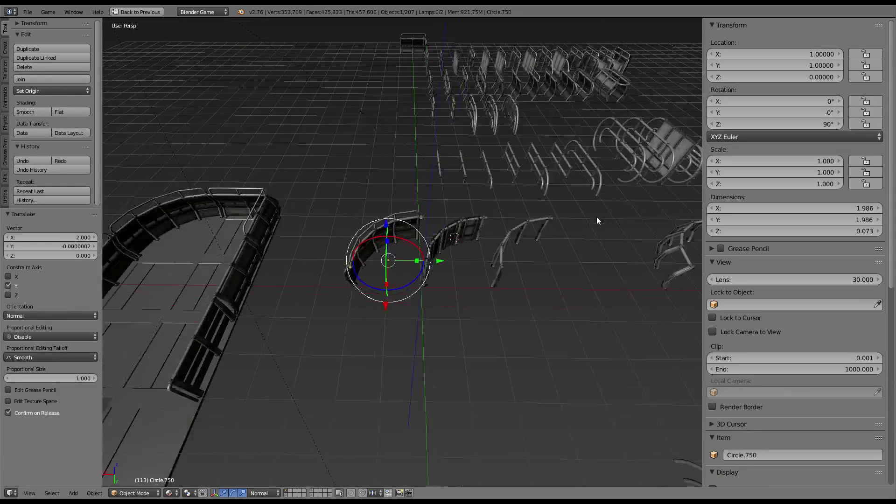
scroll(487, 217, up, 3)
mouse_move(487, 218)
middle_down()
mouse_move(257, 333)
mouse_move(319, 283)
mouse_move(366, 279)
mouse_move(461, 244)
mouse_move(445, 238)
mouse_move(564, 231)
mouse_move(402, 188)
mouse_move(357, 198)
middle_up()
Look over the rails, ending with the copied rail Circle.749 selected
right_click(259, 329)
scroll(461, 243, up, 3)
scroll(461, 244, down, 3)
scroll(403, 189, up, 2)
scroll(371, 203, down, 5)
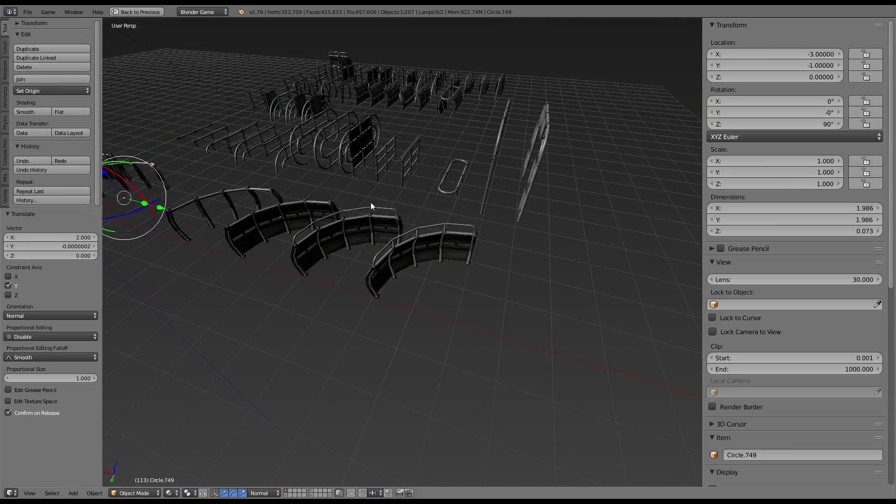
scroll(371, 203, up, 5)
right_click(288, 318)
middle_drag(288, 318, 522, 318)
scroll(441, 296, up, 3)
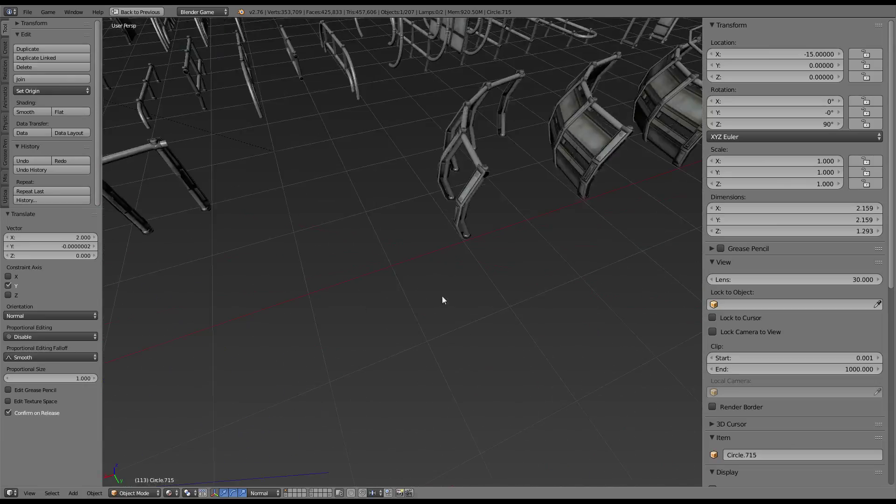
mouse_move(443, 300)
middle_down()
mouse_move(289, 332)
mouse_move(428, 292)
mouse_move(407, 294)
middle_up()
right_click(223, 371)
Add two rail copies, the first offset 2 units, the second Circle.752
key(shift+d)
key(y)
key(y)
click(617, 256)
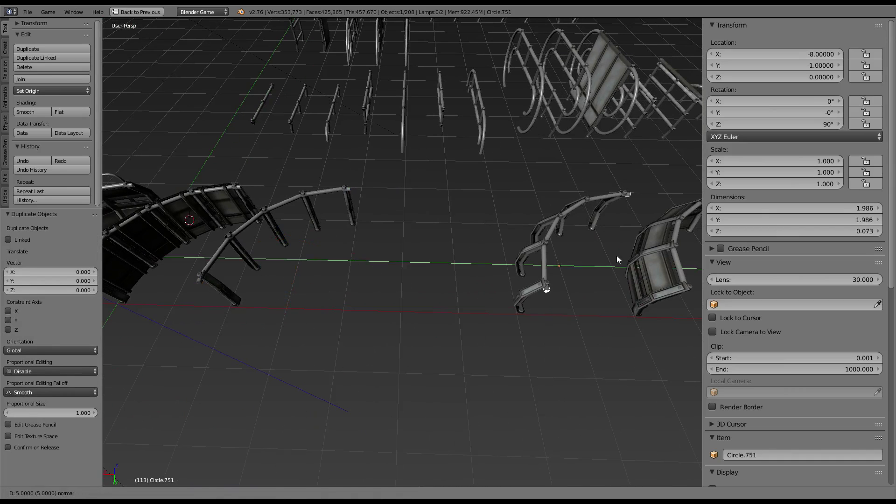
middle_drag(617, 256, 444, 287)
right_click(444, 287)
key(shift+d)
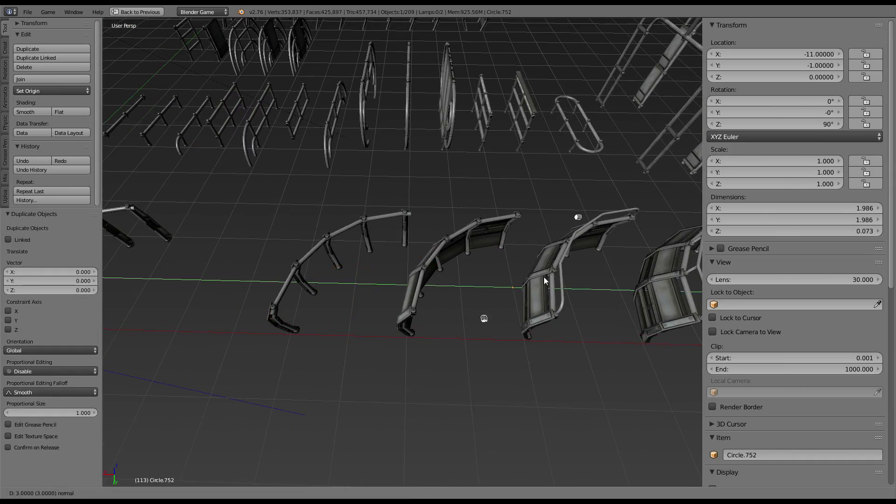
click(544, 276)
middle_drag(530, 276, 438, 253)
Add copies Circle.753 and Circle.754 at offsets 2 and 1, reaching X -14, then deselect all
key(shift+d)
key(y)
key(y)
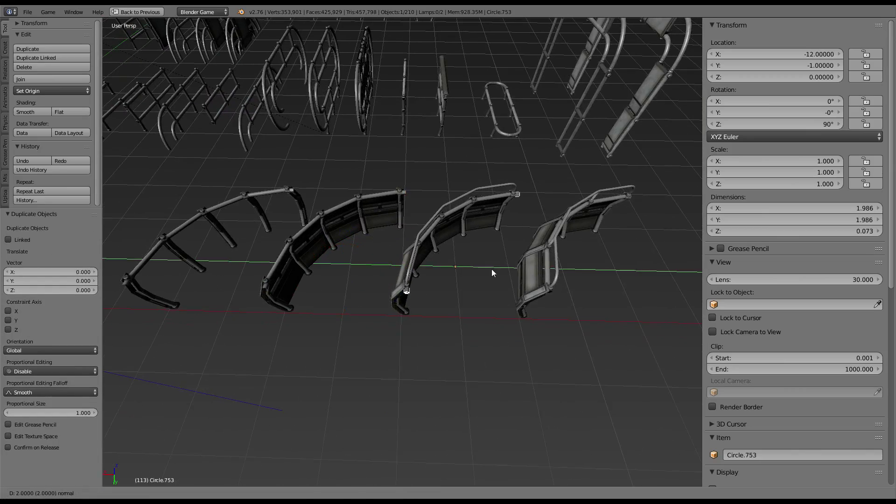
click(491, 269)
middle_drag(492, 269, 444, 261)
key(shift+d)
key(y)
key(y)
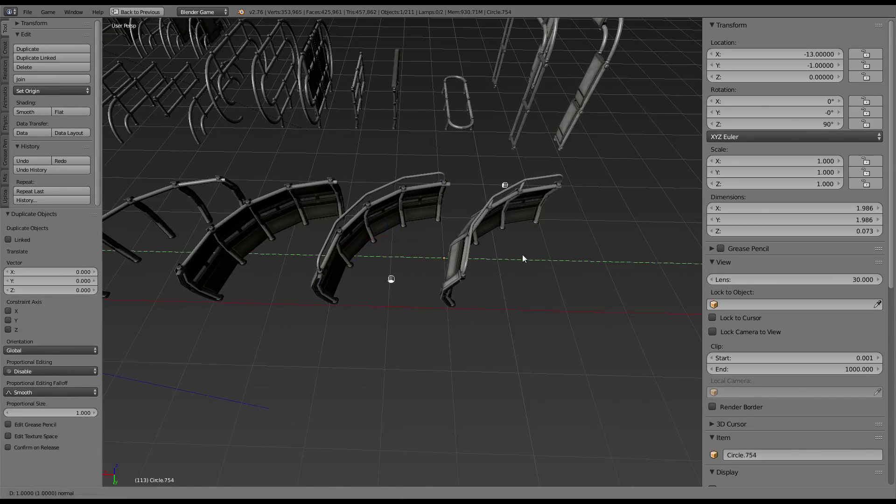
click(523, 259)
key(a)
mouse_move(522, 259)
middle_down()
mouse_move(519, 221)
mouse_move(486, 208)
mouse_move(275, 229)
mouse_move(398, 229)
mouse_move(477, 289)
middle_up()
scroll(390, 228, up, 5)
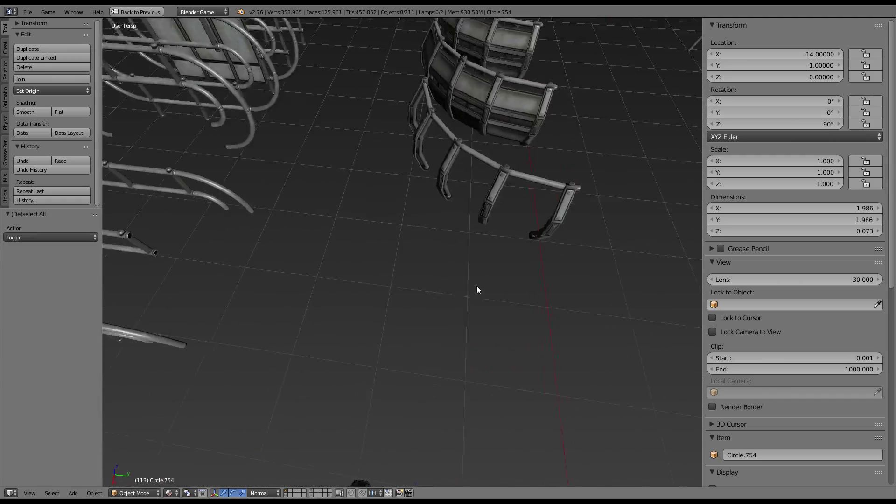
scroll(276, 234, down, 5)
mouse_move(427, 253)
middle_down()
mouse_move(362, 248)
mouse_move(470, 316)
mouse_move(402, 233)
mouse_move(276, 416)
middle_up()
Join the left curved railing and another piece into one object
right_click(259, 432)
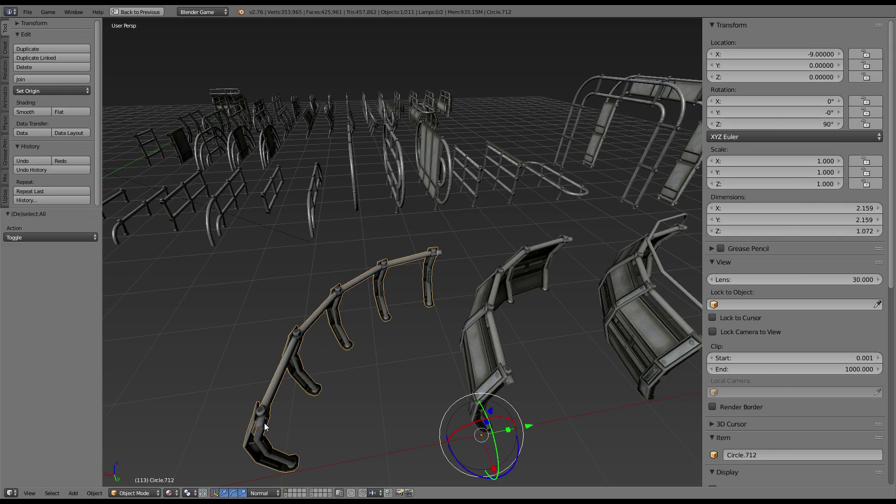
shift+right_click(269, 402)
key(ctrl+j)
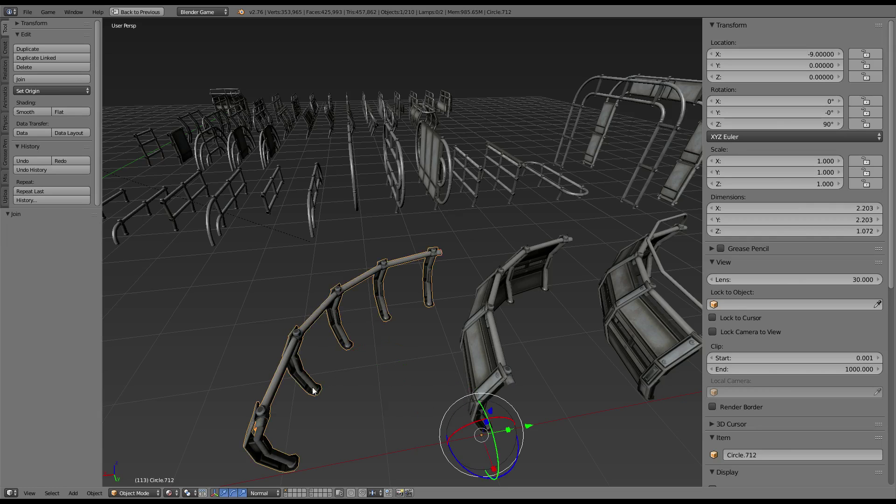
Make a linked copy, Circle.751, of the end curved railing section
right_click(507, 394)
shift+right_click(485, 336)
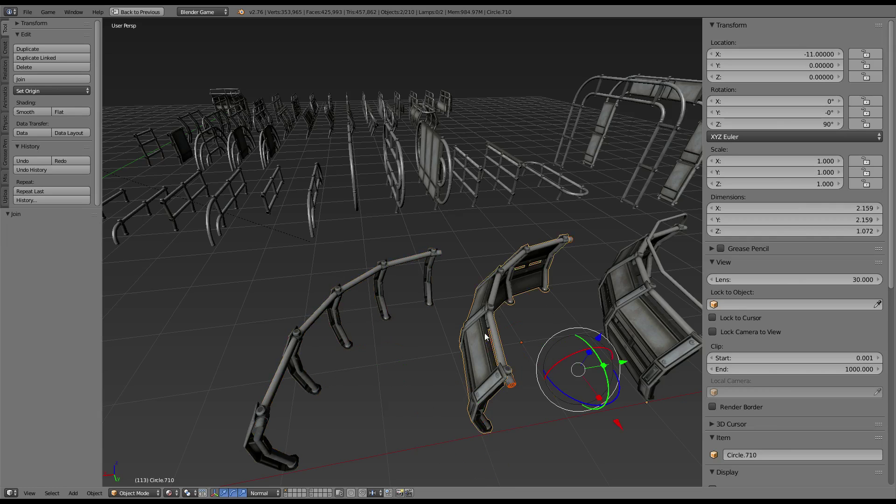
mouse_move(575, 293)
middle_down()
mouse_move(438, 353)
mouse_move(519, 376)
middle_up()
right_click(499, 358)
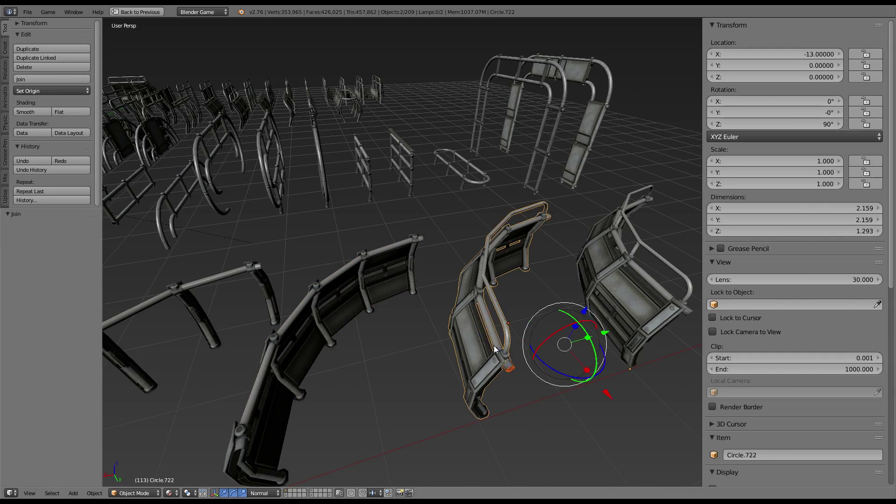
middle_drag(537, 328, 502, 317)
right_click(512, 303)
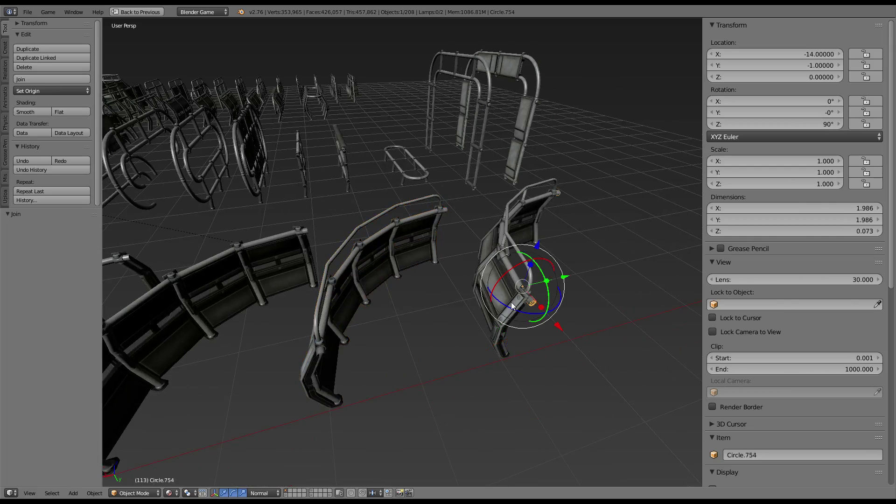
key(alt+d)
key(Escape)
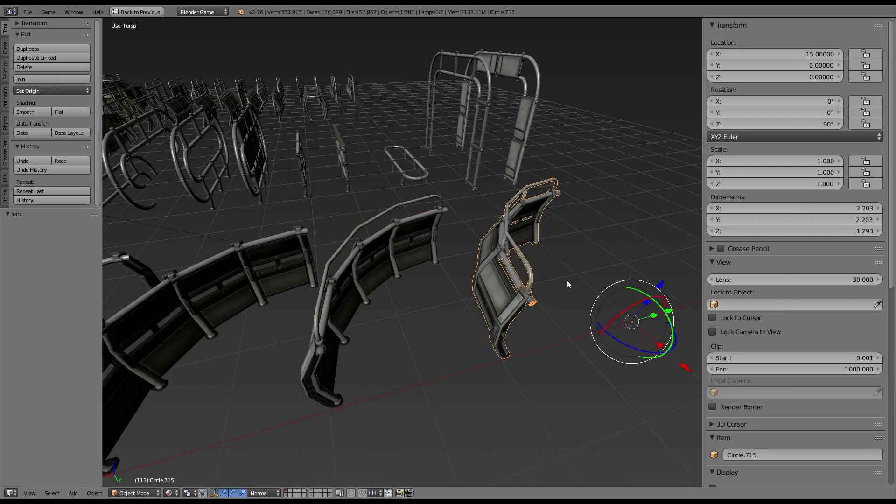
mouse_move(566, 280)
middle_down()
mouse_move(410, 316)
mouse_move(471, 344)
middle_up()
Rotate the linked copy Circle.751 -90° about the Z axis
key(r)
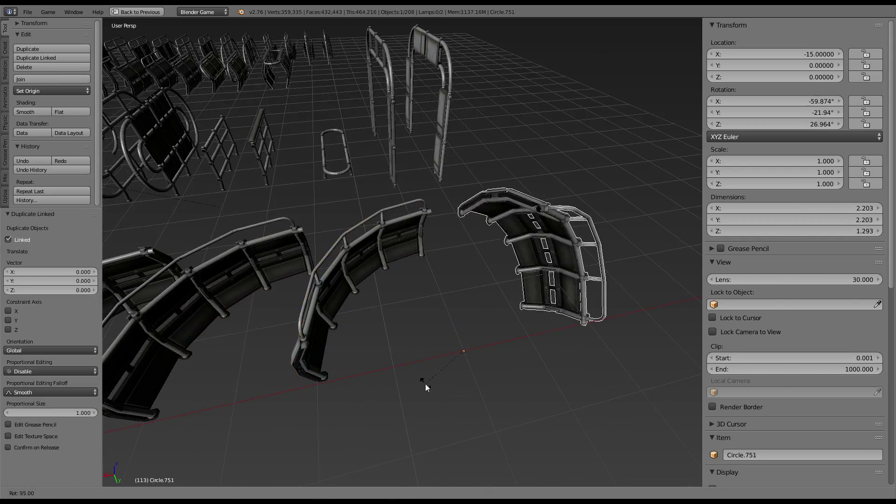
key(Escape)
key(r)
key(z)
key(z)
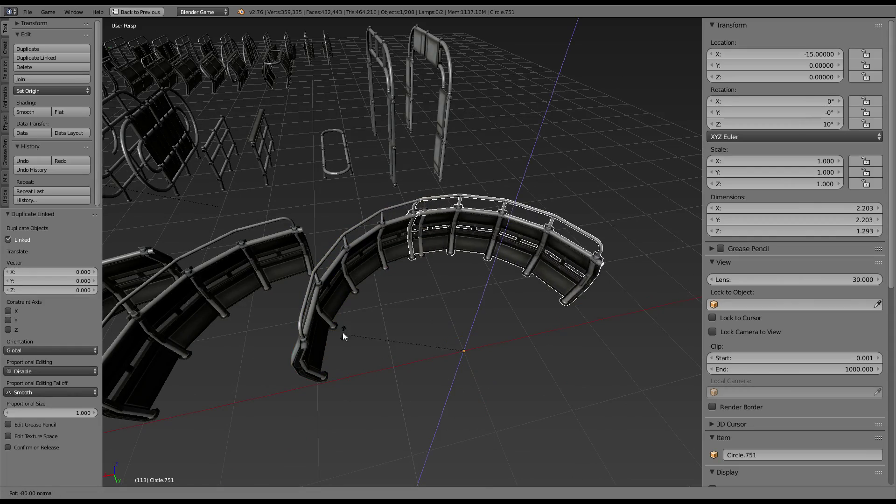
click(340, 309)
mouse_move(340, 310)
middle_down()
mouse_move(421, 247)
mouse_move(312, 342)
mouse_move(424, 276)
mouse_move(462, 228)
mouse_move(455, 273)
mouse_move(438, 194)
mouse_move(440, 288)
mouse_move(284, 241)
mouse_move(521, 343)
mouse_move(270, 200)
mouse_move(488, 303)
mouse_move(294, 220)
mouse_move(312, 245)
mouse_move(447, 215)
middle_up()
scroll(462, 228, up, 2)
scroll(449, 209, up, 3)
scroll(449, 209, down, 8)
scroll(455, 275, down, 5)
scroll(451, 276, up, 5)
Shift Circle.751 one unit along X twice, to X -17, then select Circle.597
key(g)
key(x)
key(x)
click(539, 349)
key(g)
key(x)
key(x)
click(486, 298)
right_click(399, 361)
mouse_move(400, 361)
middle_down()
mouse_move(381, 360)
mouse_move(376, 335)
mouse_move(288, 277)
middle_up()
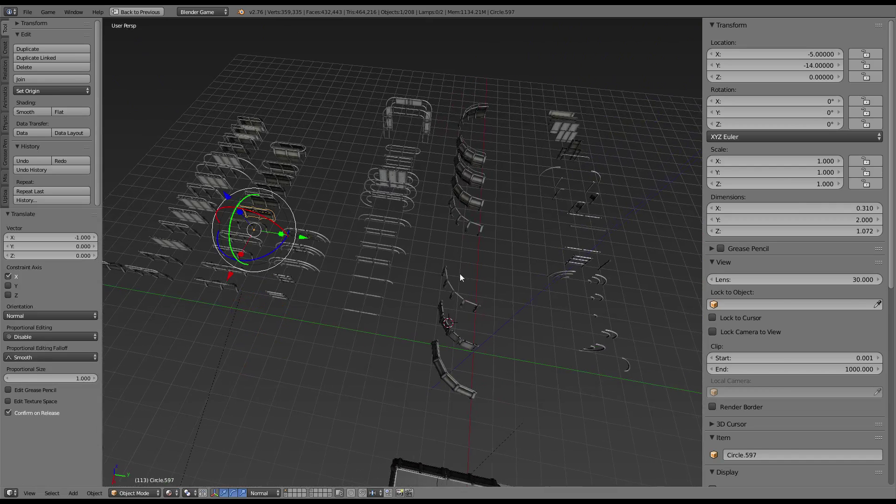
Duplicate the straight panel and place it in the curve's gap, turned 90°
middle_drag(460, 273, 352, 363)
key(shift+d)
key(Escape)
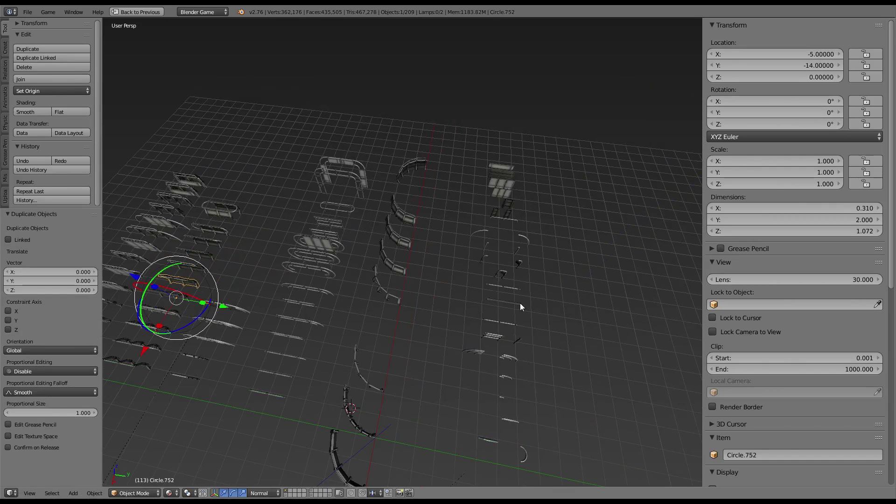
key(KP_7)
key(KP_5)
key(g)
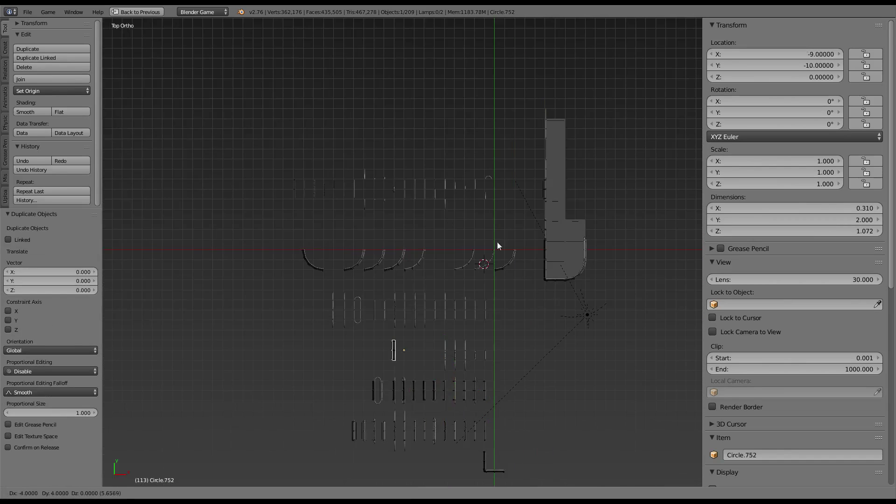
click(437, 172)
scroll(328, 232, up, 4)
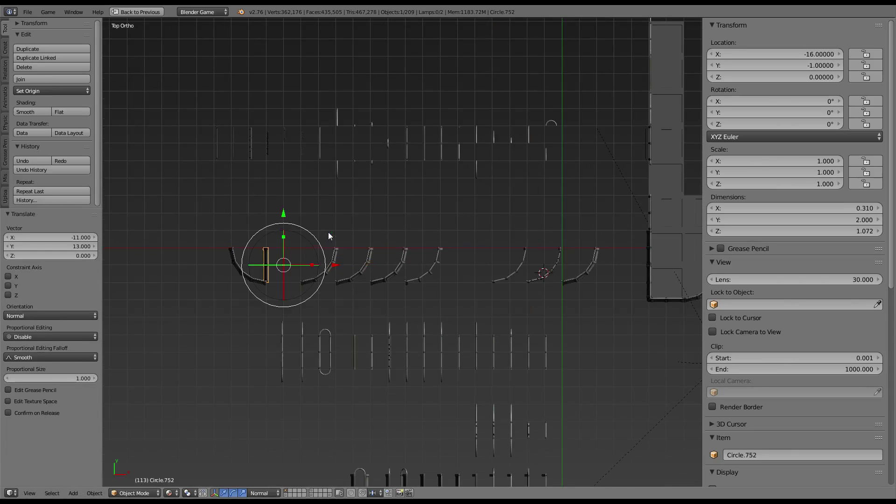
scroll(478, 235, up, 4)
key(r)
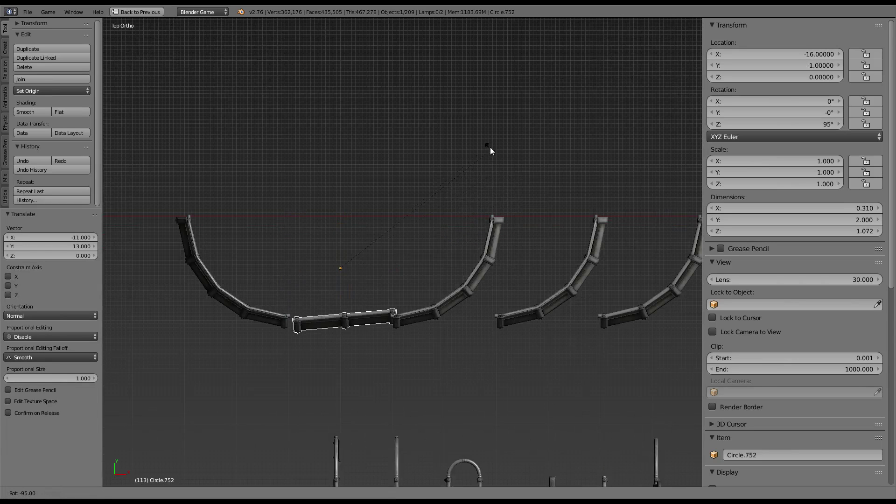
ctrl+click(485, 162)
Inspect the inserted panel from low and close angles, leaving it in place
key(KP_5)
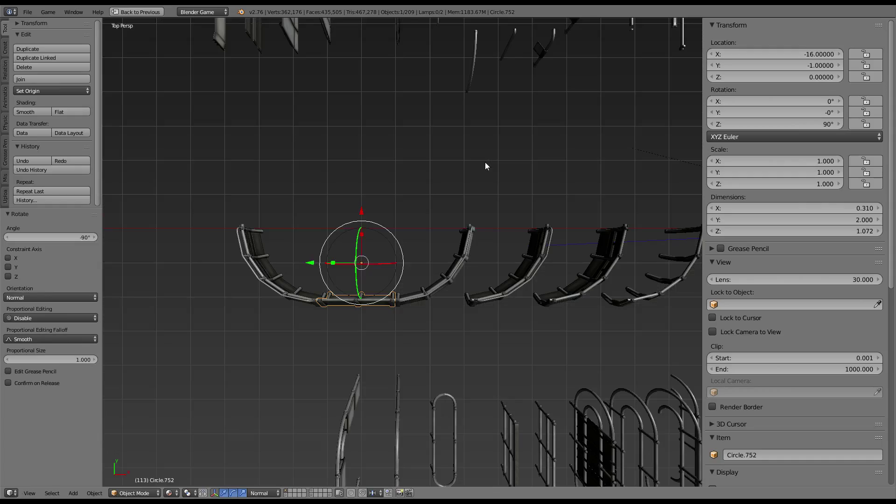
mouse_move(485, 162)
middle_down()
mouse_move(592, 134)
mouse_move(256, 144)
middle_up()
scroll(425, 158, up, 5)
middle_drag(424, 158, 425, 187)
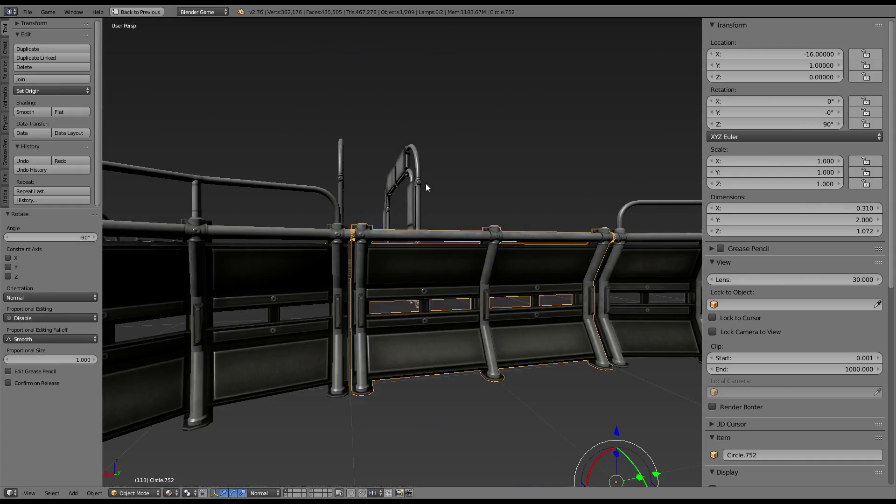
key(g)
scroll(440, 152, up, 3)
scroll(444, 158, up, 4)
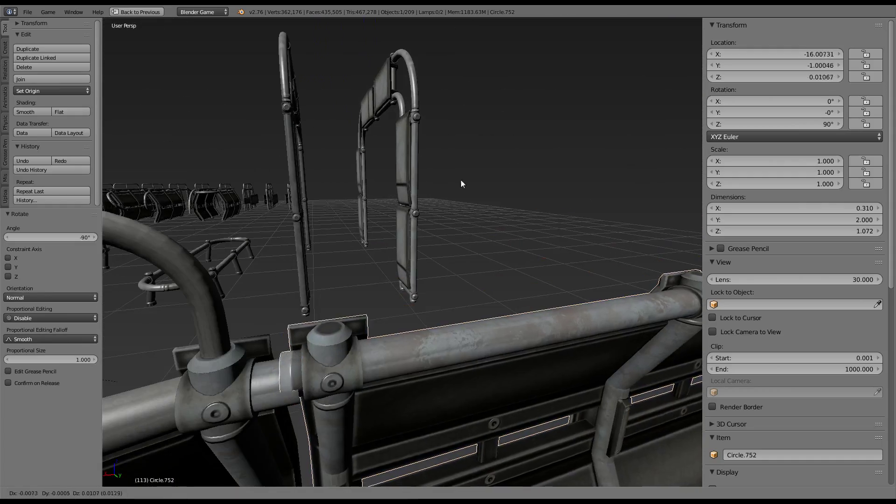
key(Escape)
scroll(381, 225, down, 2)
scroll(381, 225, down, 4)
middle_drag(399, 190, 366, 206)
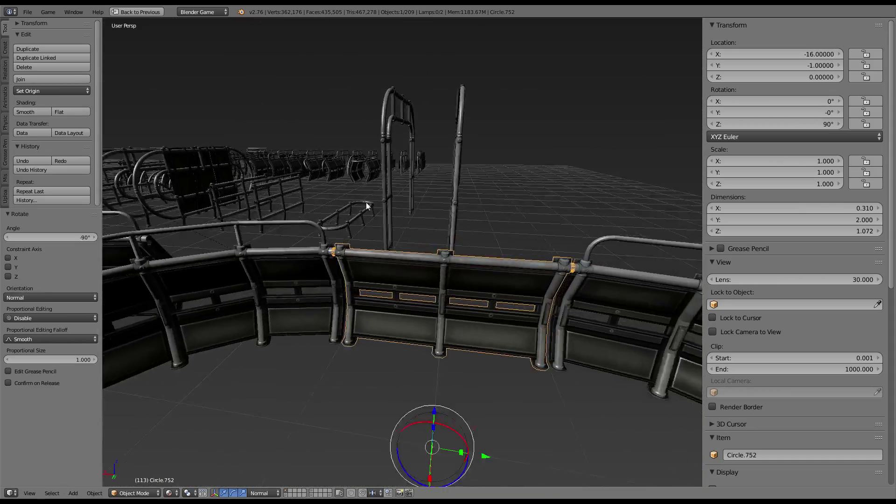
scroll(366, 206, down, 3)
mouse_move(262, 216)
middle_down()
mouse_move(421, 242)
mouse_move(422, 260)
mouse_move(464, 276)
mouse_move(469, 260)
mouse_move(509, 291)
middle_up()
scroll(467, 266, up, 3)
Reselect the straight panel and check its pipe joint head-on
right_click(480, 284)
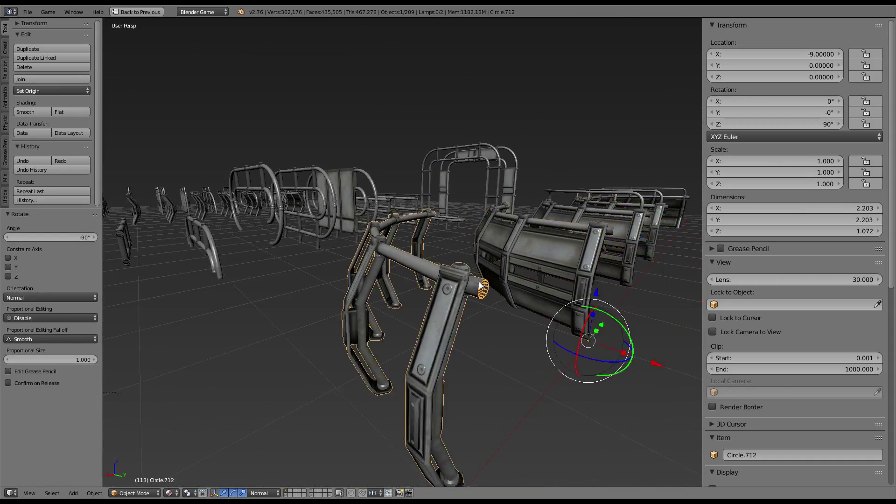
scroll(481, 284, down, 3)
mouse_move(444, 305)
middle_down()
mouse_move(516, 329)
mouse_move(444, 224)
mouse_move(246, 208)
mouse_move(422, 219)
middle_up()
scroll(444, 224, up, 3)
right_click(396, 262)
mouse_move(396, 262)
middle_down()
mouse_move(376, 270)
mouse_move(573, 233)
middle_up()
scroll(505, 228, up, 3)
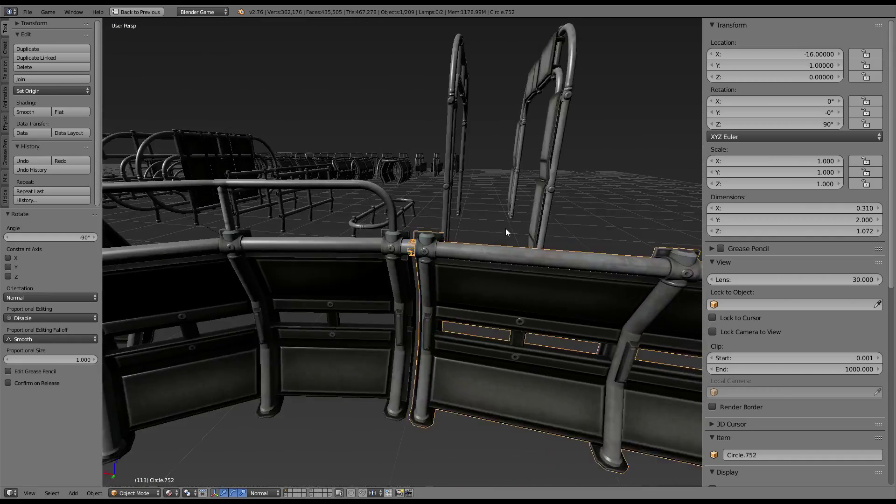
middle_drag(506, 232, 524, 206)
scroll(425, 178, up, 5)
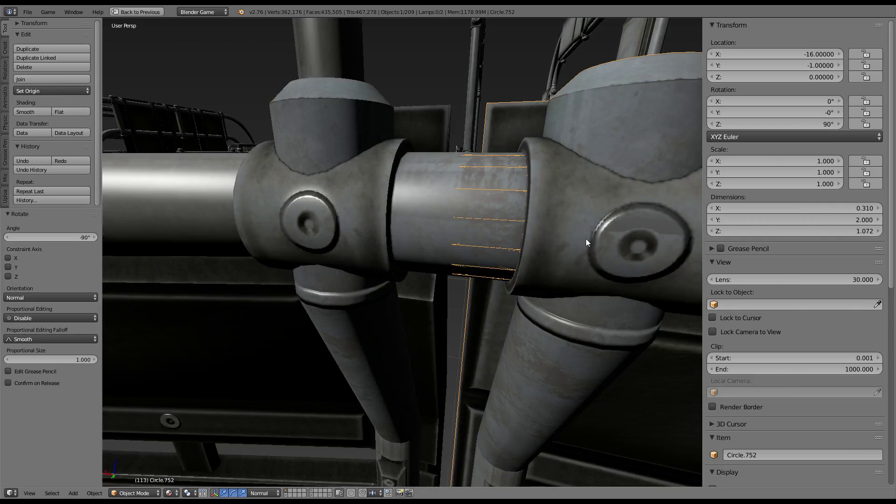
scroll(516, 237, down, 5)
Delete the straight panel
key(x)
click(547, 214)
scroll(467, 233, down, 6)
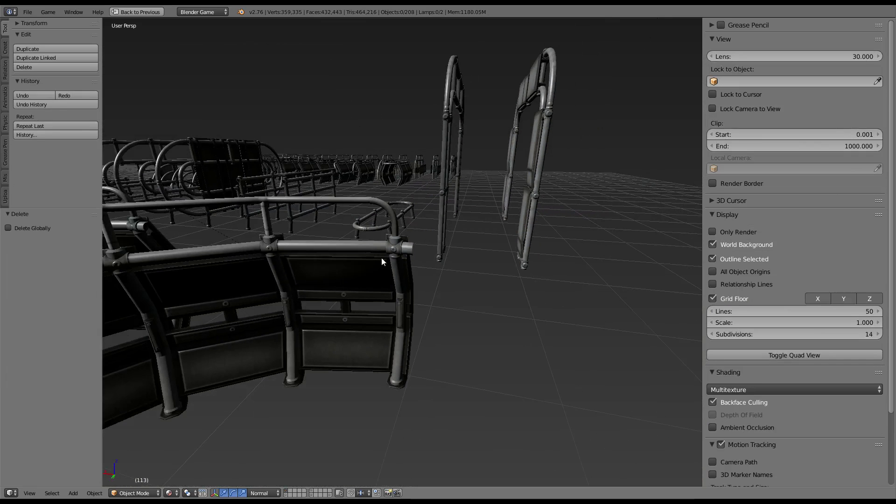
Select the end railing section and zoom to its pipe-end joint in Top Ortho view
right_click(410, 242)
key(KP_7)
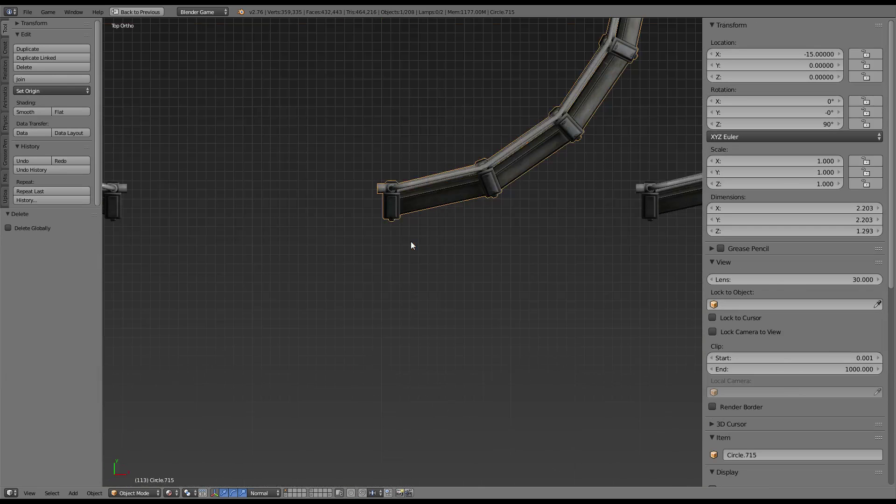
scroll(341, 139, up, 5)
shift+middle_drag(342, 140, 408, 313)
scroll(379, 236, up, 3)
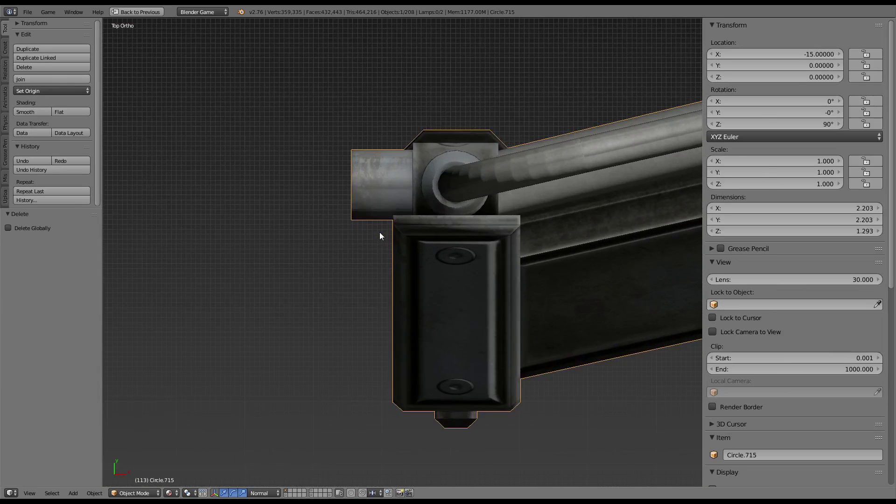
In Edit Mode, subdivide the pipe-end cap's edge ring with one cut
key(Tab)
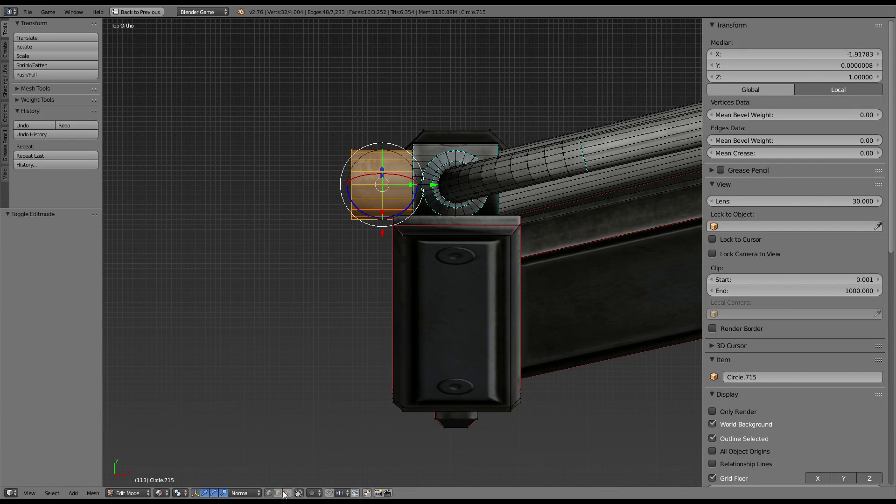
ctrl+alt+right_click(357, 180)
key(w)
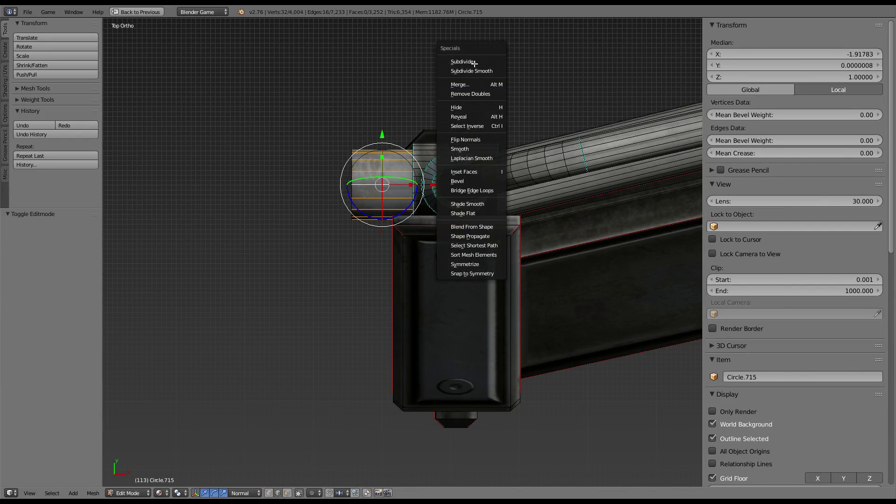
click(473, 62)
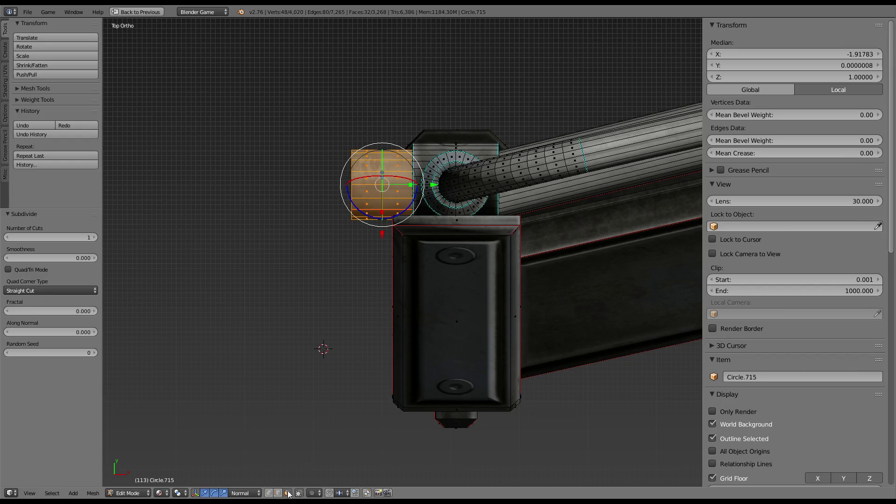
Delete the selected end cap faces from the current arc piece
key(ctrl+KP_Subtract)
key(x)
click(370, 195)
key(Tab)
scroll(370, 195, down, 2)
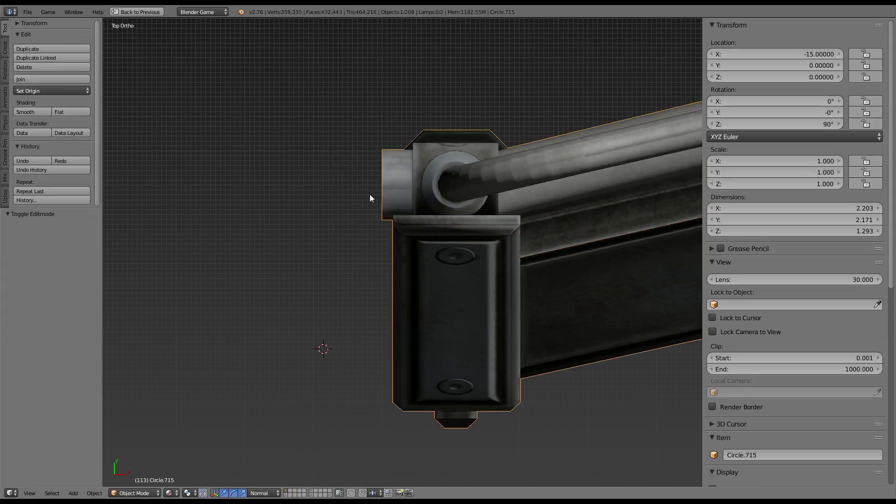
scroll(466, 169, down, 3)
scroll(514, 158, down, 2)
scroll(514, 158, up, 5)
scroll(515, 162, down, 3)
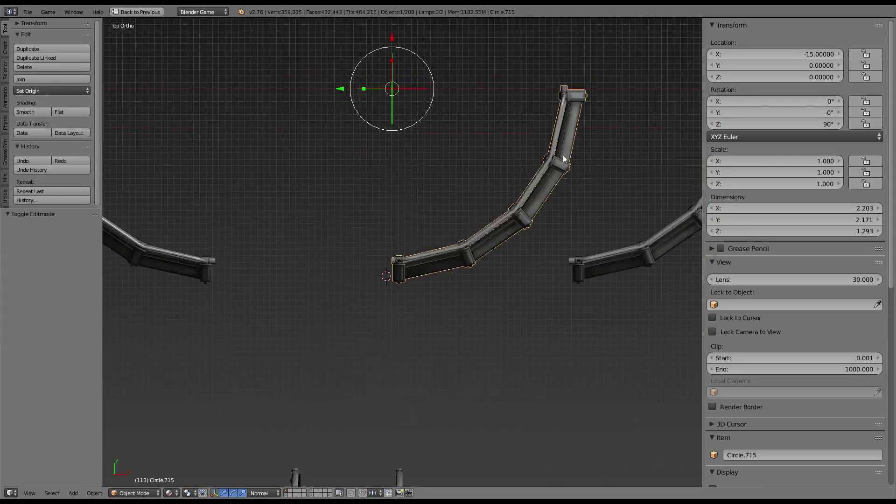
scroll(528, 158, up, 2)
scroll(439, 232, up, 2)
scroll(411, 310, up, 2)
Subdivide the beam's top cylinder edge ring, then delete its linked top part
key(Tab)
scroll(411, 312, up, 2)
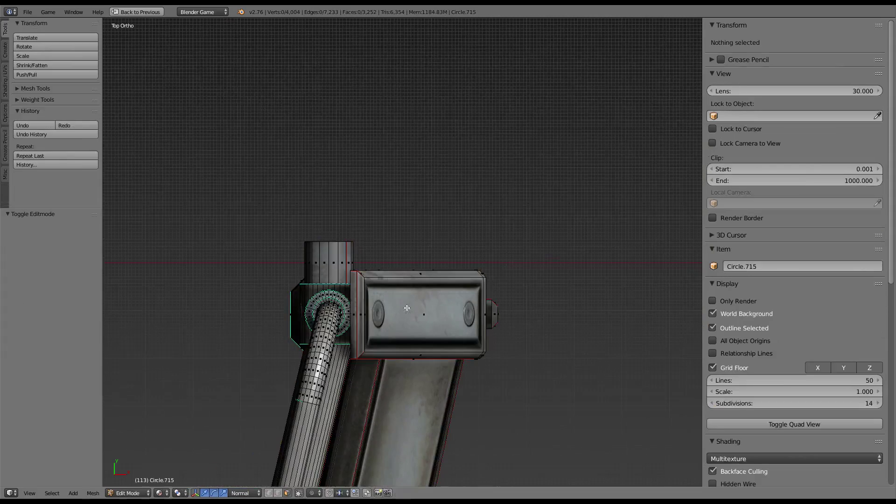
click(278, 491)
ctrl+alt+right_click(345, 250)
key(w)
click(532, 202)
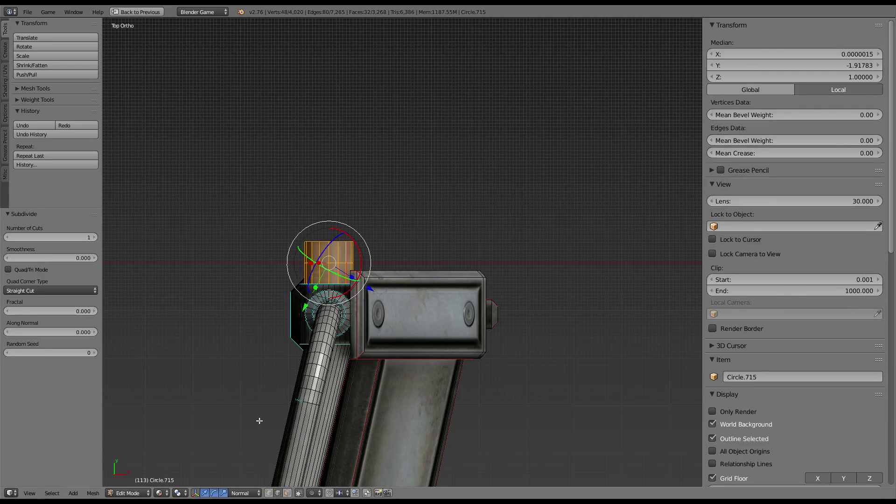
key(l)
key(x)
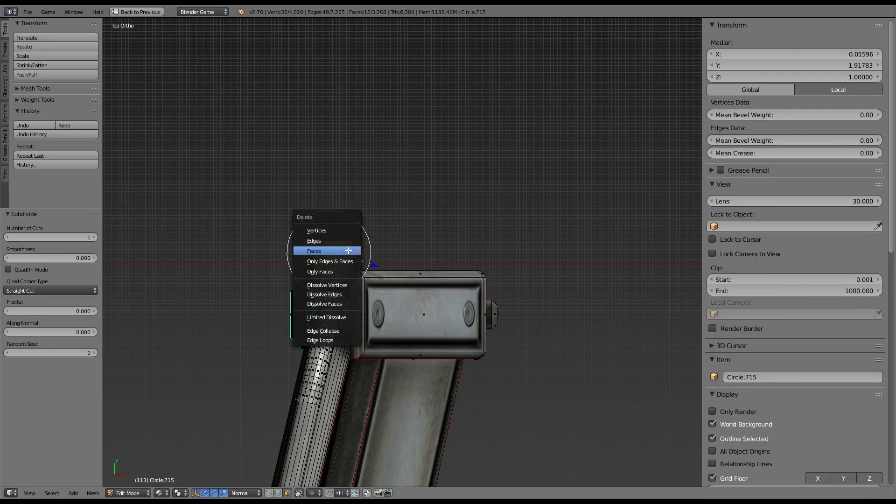
click(349, 250)
key(Tab)
scroll(348, 255, down, 5)
scroll(359, 248, down, 2)
Delete the linked end cap vertices from arc Circle.722
shift+middle_drag(368, 264, 332, 141)
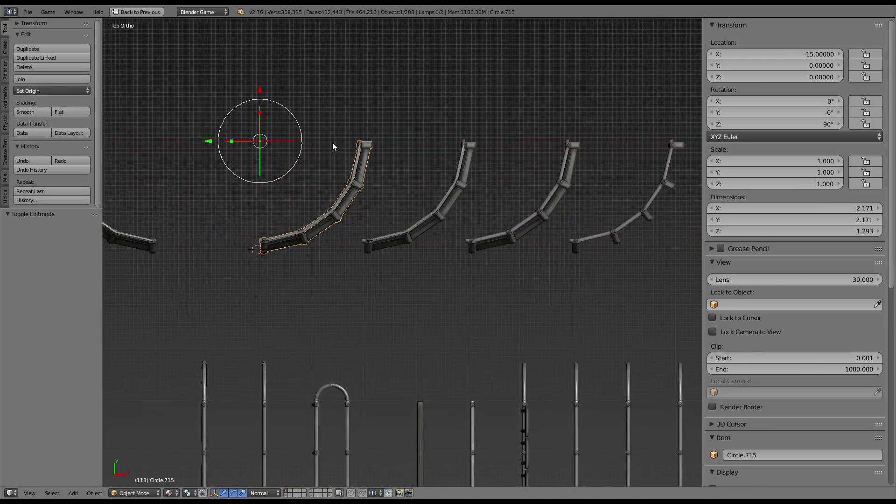
scroll(337, 146, down, 1)
scroll(337, 146, up, 4)
shift+middle_drag(307, 193, 310, 260)
right_click(361, 306)
key(Tab)
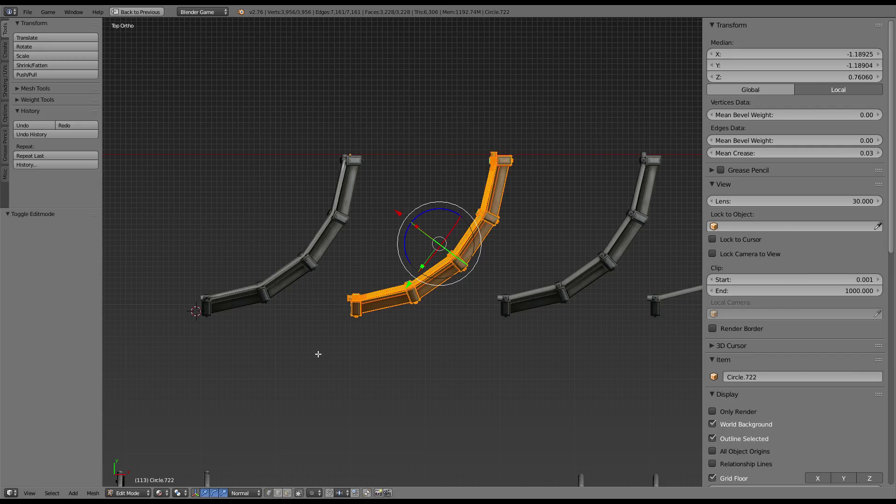
right_click(332, 302)
key(l)
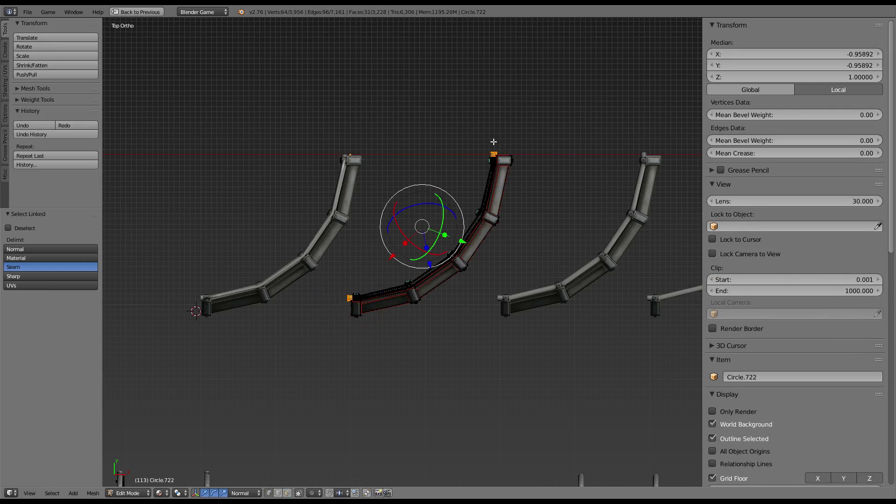
key(u)
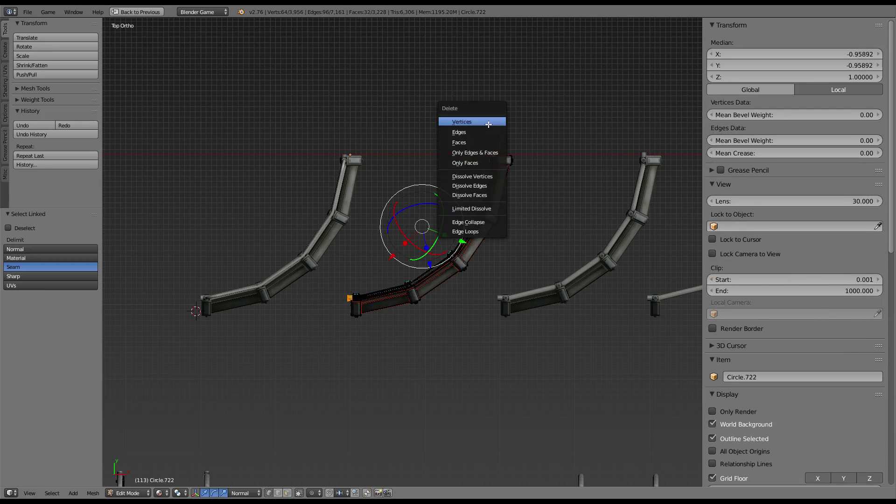
click(487, 122)
key(Tab)
Delete both linked end caps from arc Circle.710
right_click(379, 310)
key(Tab)
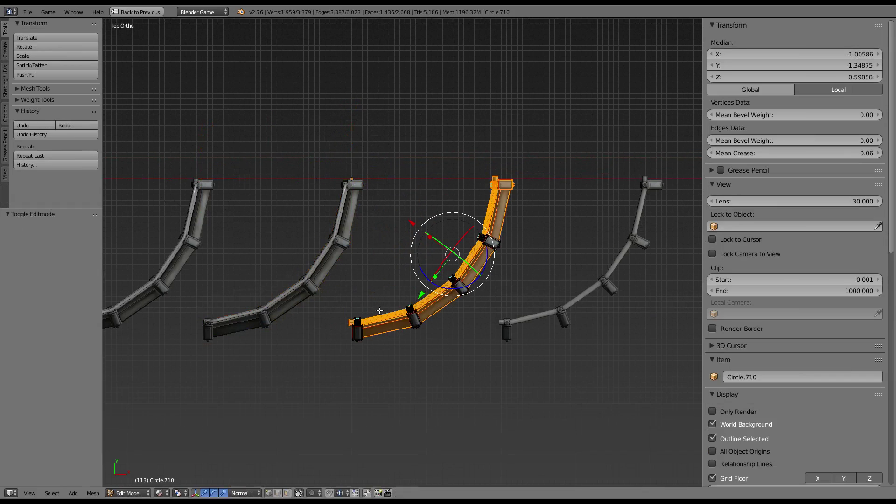
right_click(351, 322)
key(l)
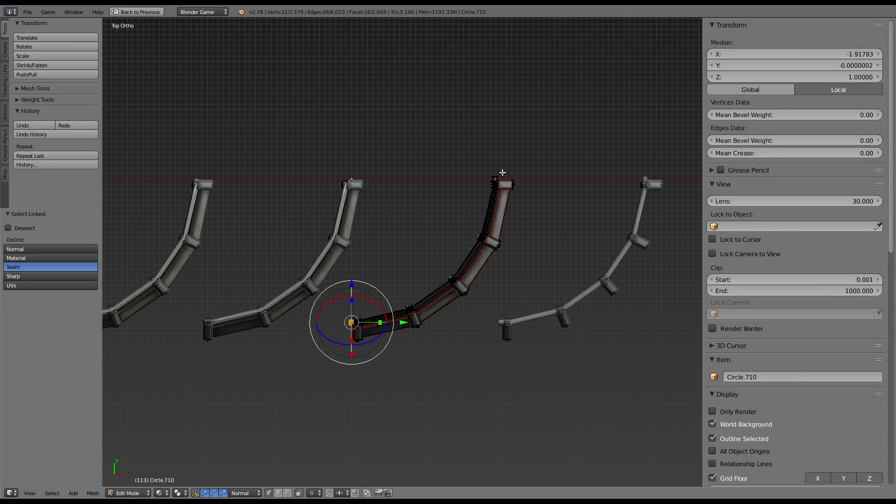
key(l)
key(u)
click(498, 165)
key(Tab)
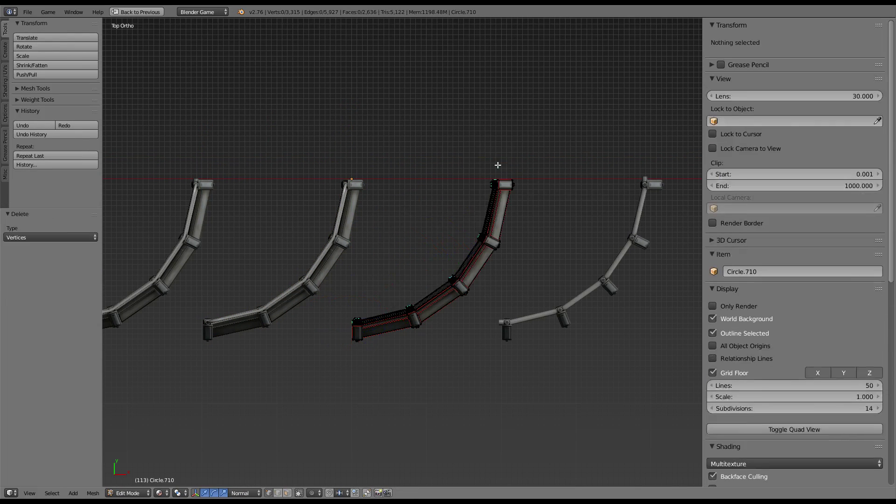
Delete both linked end caps from the rightmost arc Circle.712
right_click(572, 293)
shift+middle_drag(572, 295, 444, 287)
key(Tab)
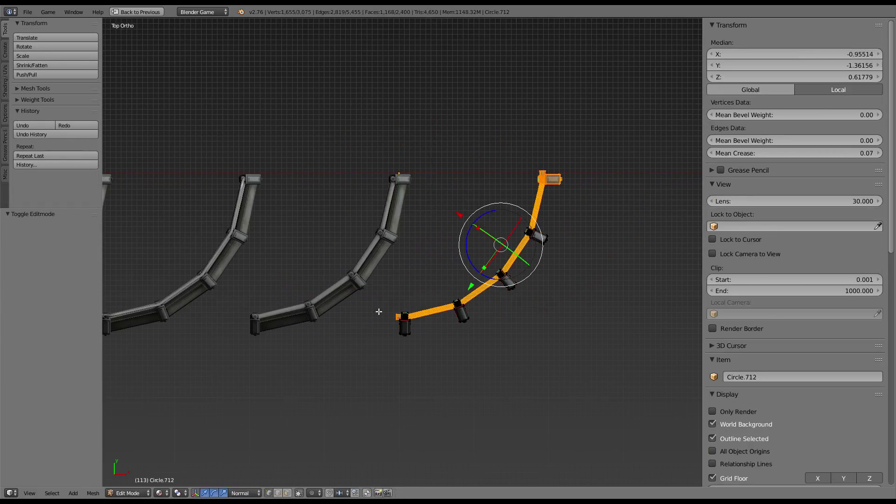
right_click(382, 310)
key(l)
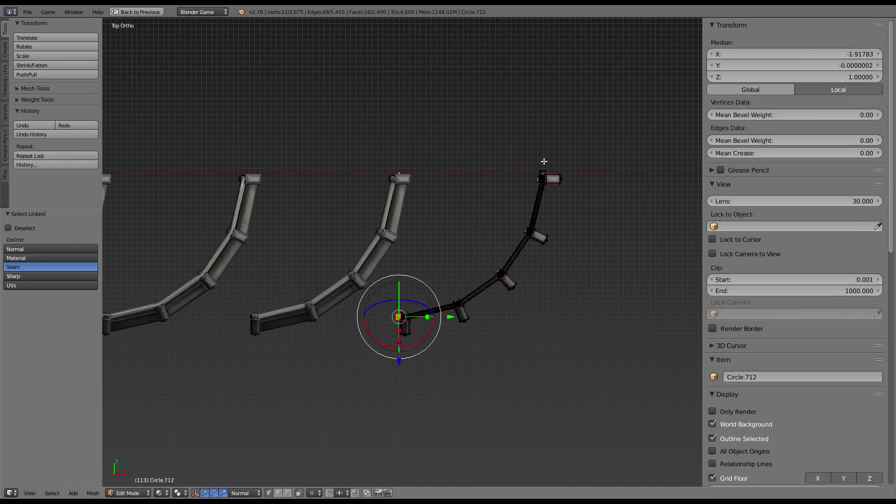
key(l)
key(x)
click(511, 162)
key(Tab)
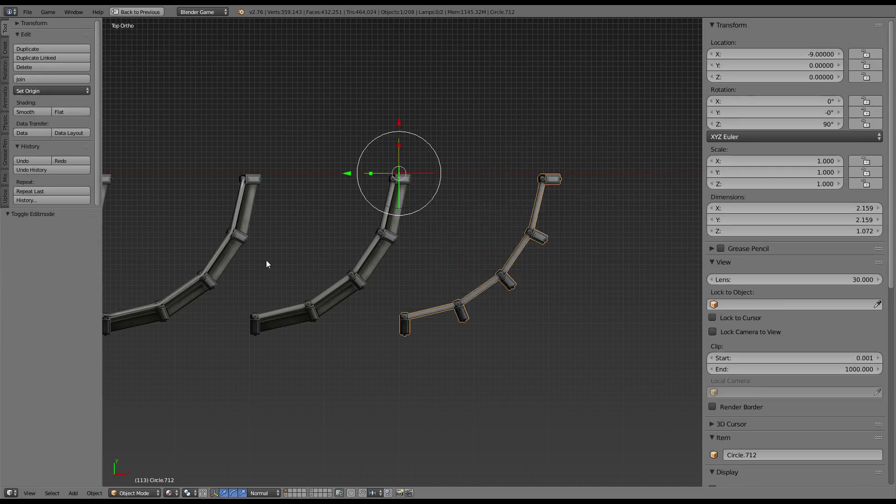
shift+middle_drag(266, 260, 516, 227)
right_click(211, 279)
Delete the stray railing pieces Circle.751 and Circle.735
scroll(375, 253, up, 4)
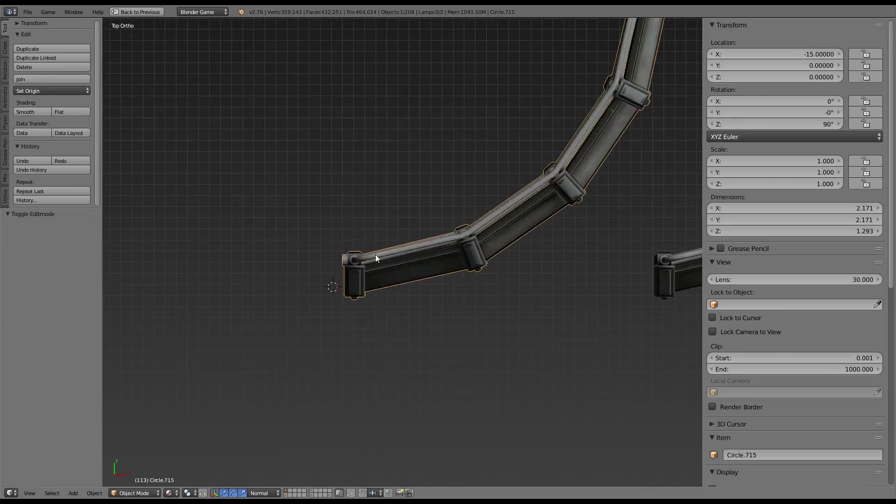
scroll(274, 252, down, 4)
mouse_move(336, 246)
shift+middle_down()
mouse_move(489, 255)
mouse_move(572, 187)
shift+middle_up()
right_click(488, 252)
key(KP_5)
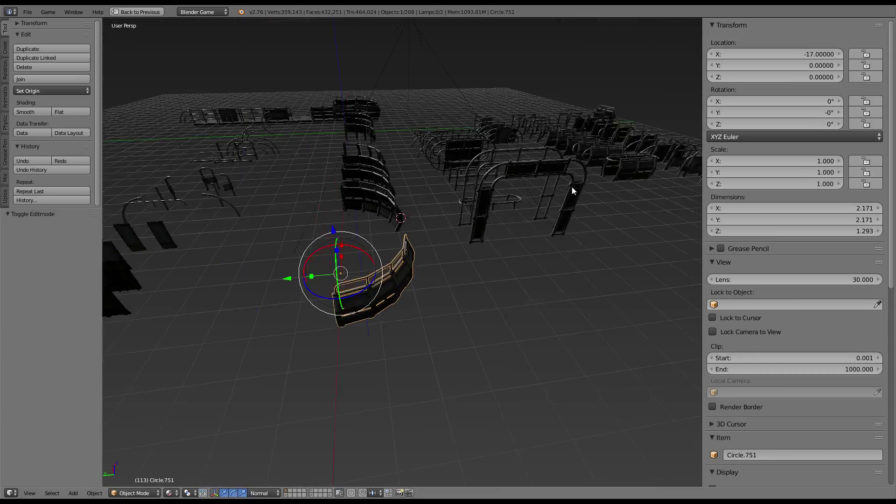
key(Delete)
mouse_move(543, 189)
shift+middle_down()
mouse_move(351, 233)
mouse_move(491, 253)
mouse_move(371, 263)
mouse_move(326, 253)
shift+middle_up()
scroll(480, 272, up, 3)
scroll(469, 273, up, 3)
right_click(253, 281)
mouse_move(253, 281)
middle_down()
mouse_move(355, 283)
mouse_move(392, 319)
mouse_move(467, 228)
mouse_move(442, 256)
mouse_move(444, 285)
mouse_move(450, 265)
mouse_move(244, 233)
middle_up()
key(x)
click(280, 285)
Delete Circle.750 and one more stray railing piece
right_click(387, 326)
key(x)
key(Return)
scroll(445, 286, up, 2)
right_click(342, 374)
scroll(475, 300, down, 3)
key(x)
key(Return)
In Edit Mode on the curved walkway railing, select both linked pipe end rings
scroll(393, 309, up, 2)
middle_drag(393, 309, 276, 264)
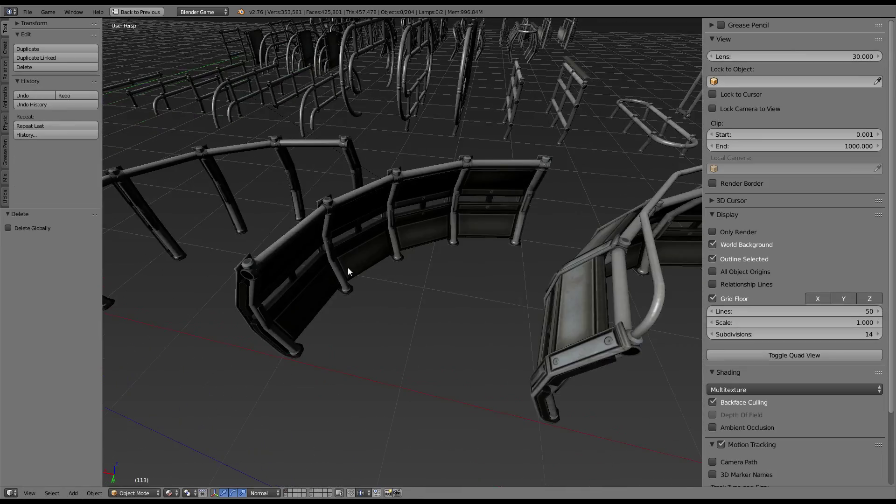
mouse_move(349, 270)
middle_down()
mouse_move(375, 247)
mouse_move(410, 236)
middle_up()
right_click(291, 280)
key(Tab)
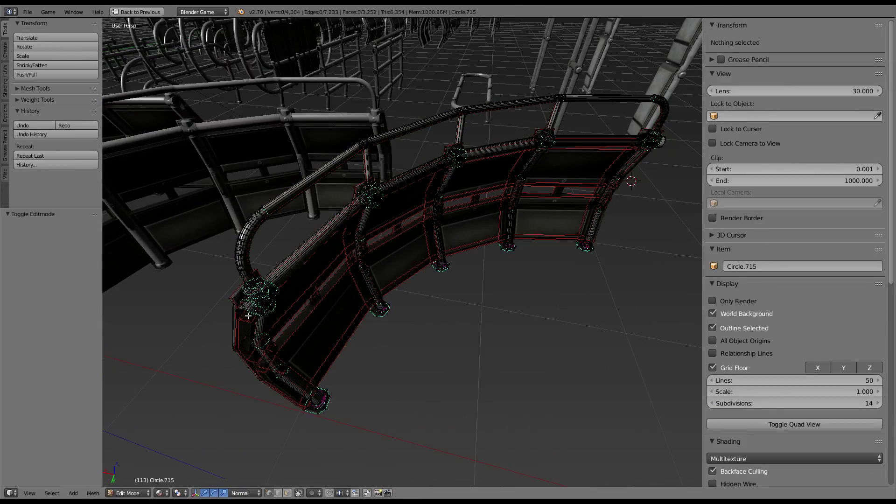
right_click(245, 357)
mouse_move(245, 357)
middle_down()
mouse_move(222, 326)
mouse_move(388, 258)
mouse_move(368, 273)
mouse_move(365, 266)
middle_up()
scroll(222, 326, up, 3)
right_click(288, 242)
key(ctrl+l)
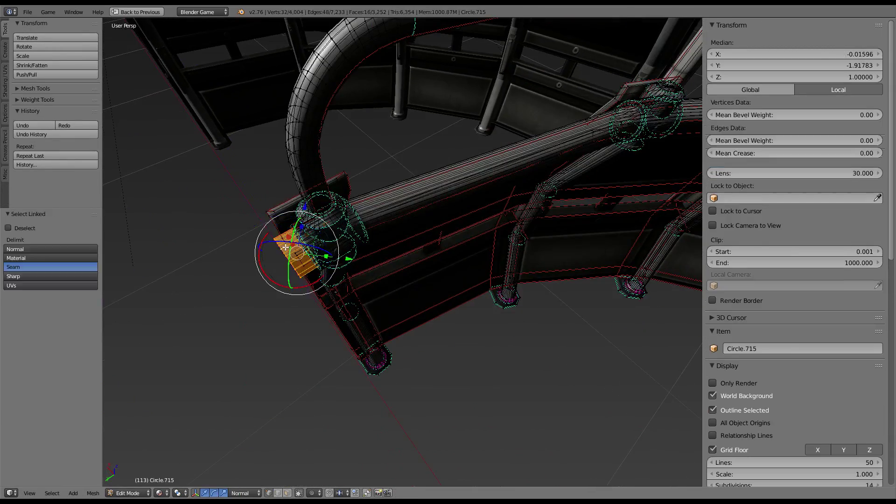
mouse_move(285, 248)
middle_down()
mouse_move(390, 260)
mouse_move(397, 223)
mouse_move(349, 248)
middle_up()
scroll(390, 260, up, 5)
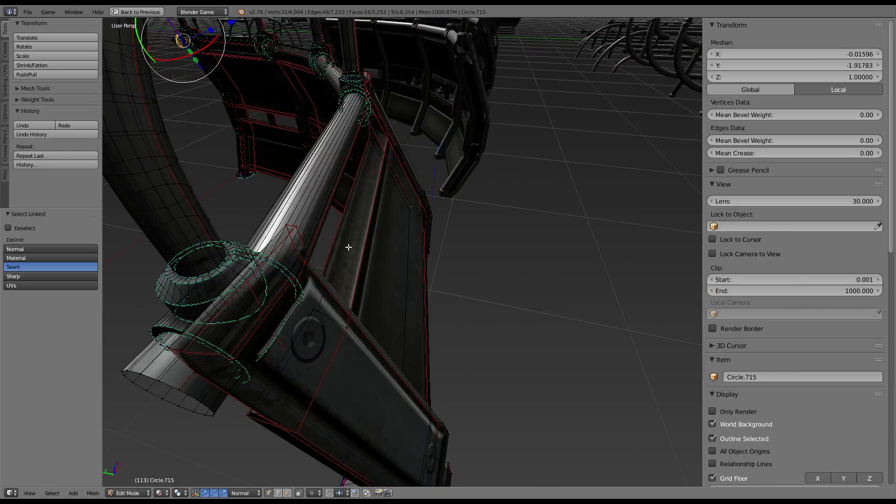
key(l)
Duplicate the two pipe end rings in place and return to Object Mode
scroll(162, 378, down, 6)
mouse_move(162, 378)
middle_down()
mouse_move(250, 322)
mouse_move(477, 315)
mouse_move(366, 352)
mouse_move(406, 326)
middle_up()
key(shift+d)
right_click(406, 326)
key(Tab)
right_click(426, 242)
scroll(408, 220, up, 4)
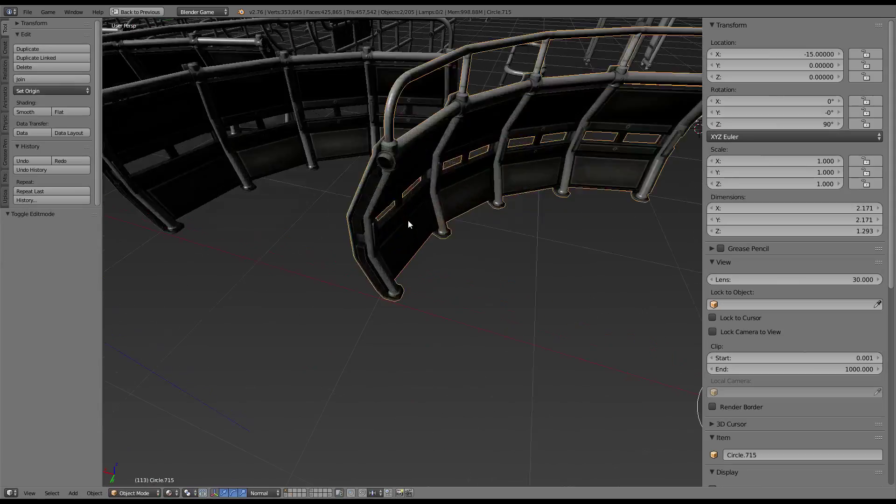
scroll(460, 238, down, 3)
Move Circle.749 along a single constrained axis
key(g)
key(y)
key(y)
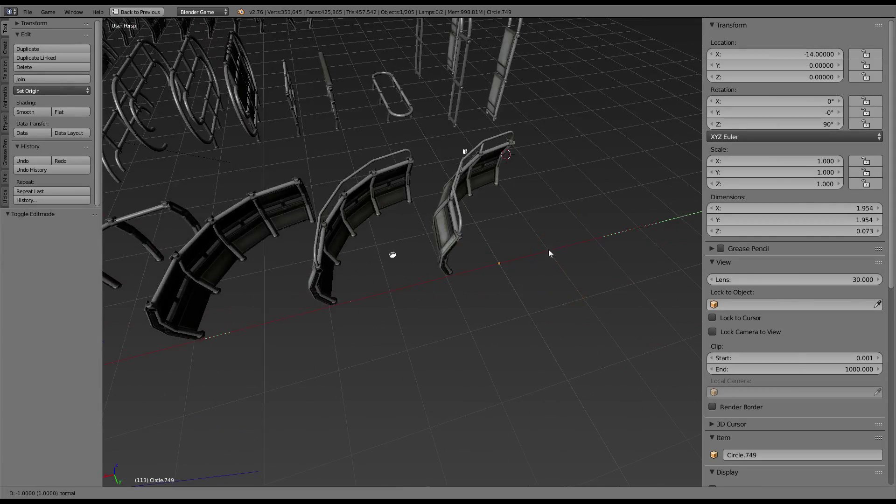
click(485, 270)
scroll(516, 281, up, 4)
scroll(558, 303, down, 4)
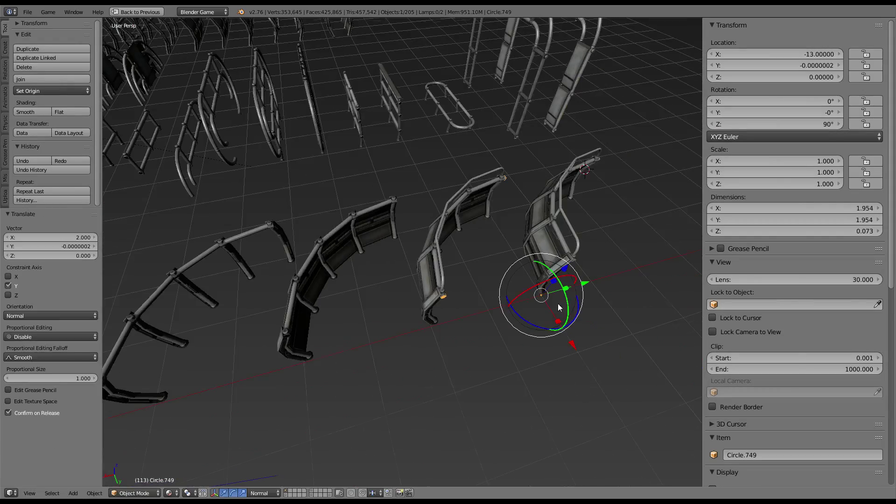
Duplicate the railing twice, placing the copies at X -11 and X -9
key(shift+d)
right_click(562, 298)
key(g)
key(y)
key(y)
click(321, 316)
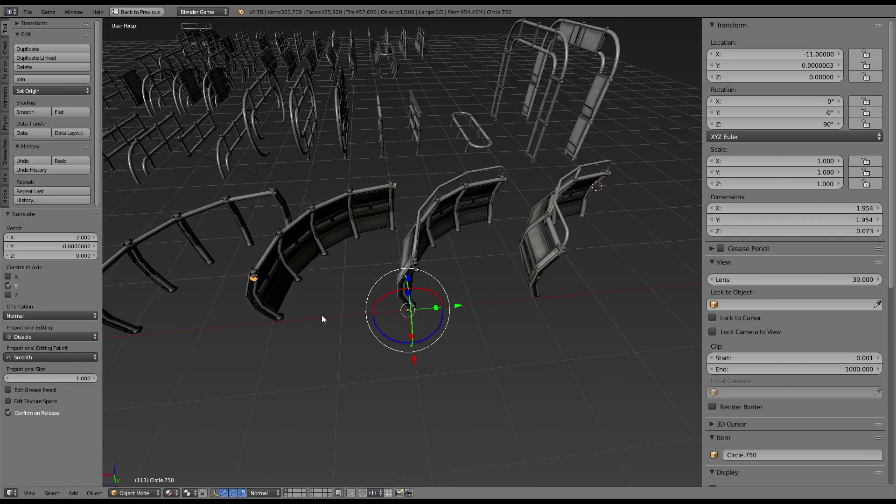
scroll(420, 317, up, 2)
key(shift+d)
click(239, 318)
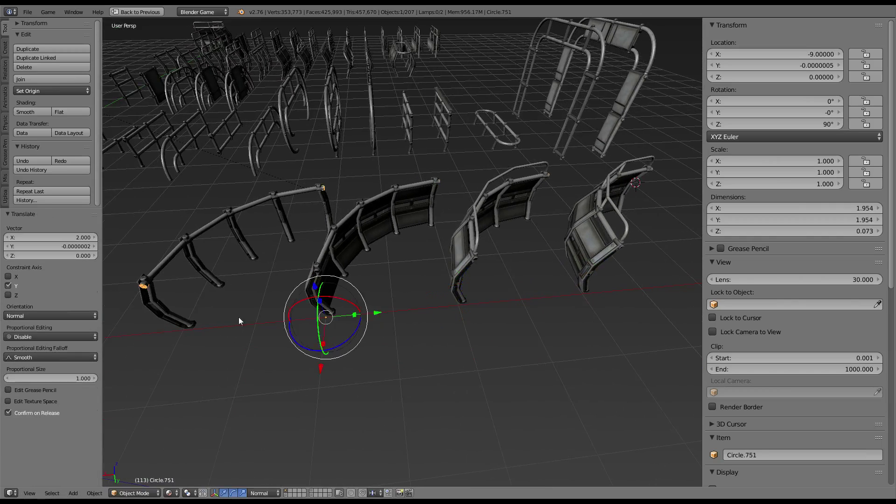
shift+middle_drag(239, 317, 602, 323)
scroll(578, 315, down, 2)
Add three more railing copies along the row, sliding the last to X 0
key(shift+d)
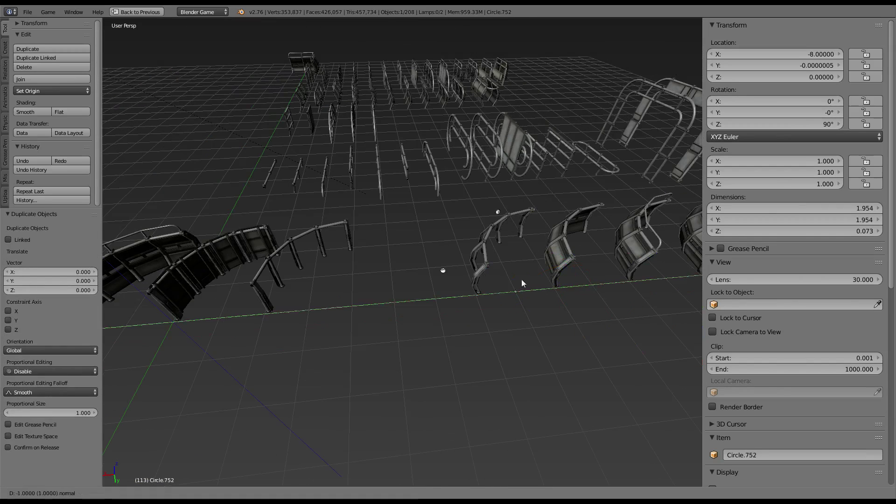
click(371, 296)
shift+middle_drag(372, 299, 487, 318)
key(shift+d)
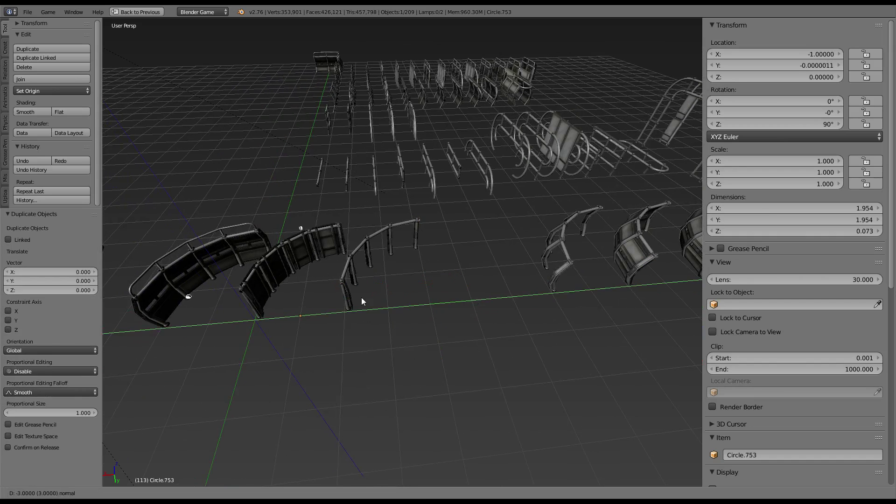
click(367, 301)
key(shift+d)
click(383, 311)
shift+middle_drag(382, 310, 477, 307)
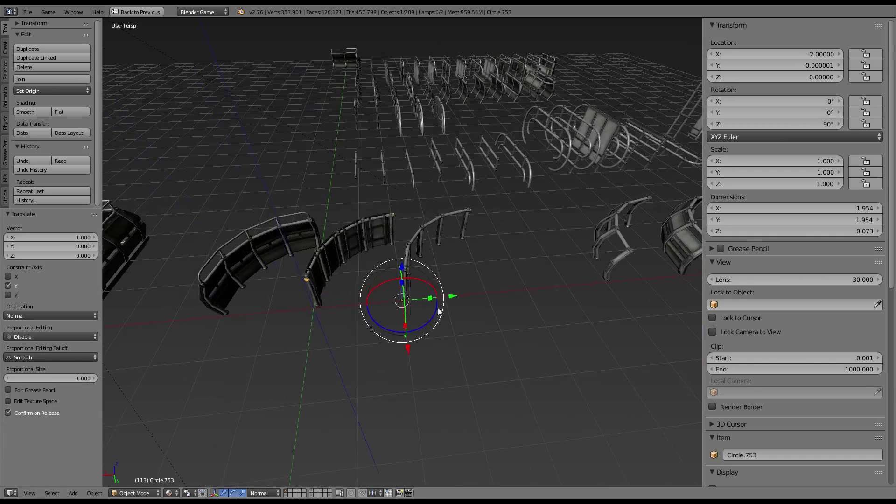
drag(380, 303, 446, 280)
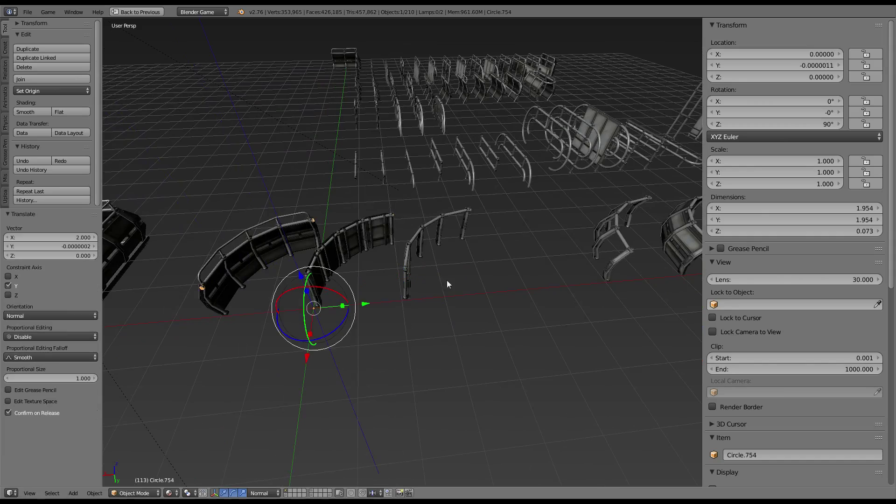
mouse_move(447, 281)
middle_down()
mouse_move(354, 289)
mouse_move(398, 259)
middle_up()
scroll(397, 259, up, 3)
Join the first two post rings into their neighbouring curved railings
shift+right_click(421, 310)
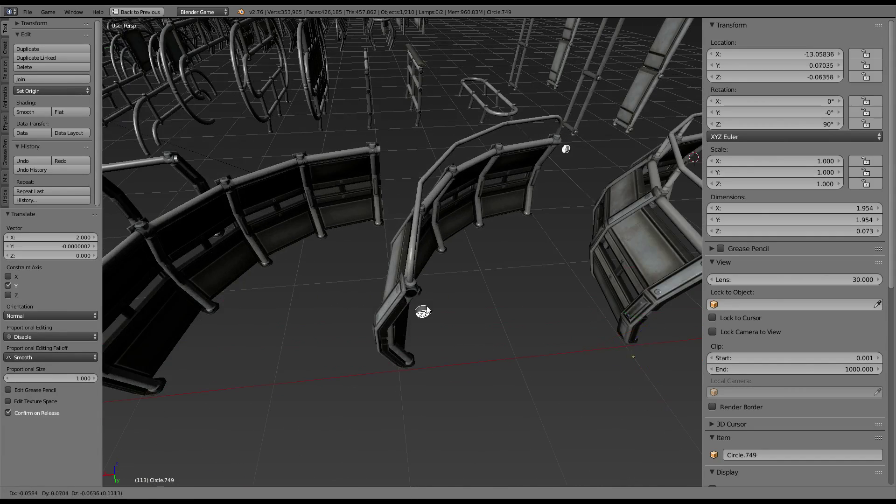
key(ctrl+j)
middle_drag(402, 270, 516, 239)
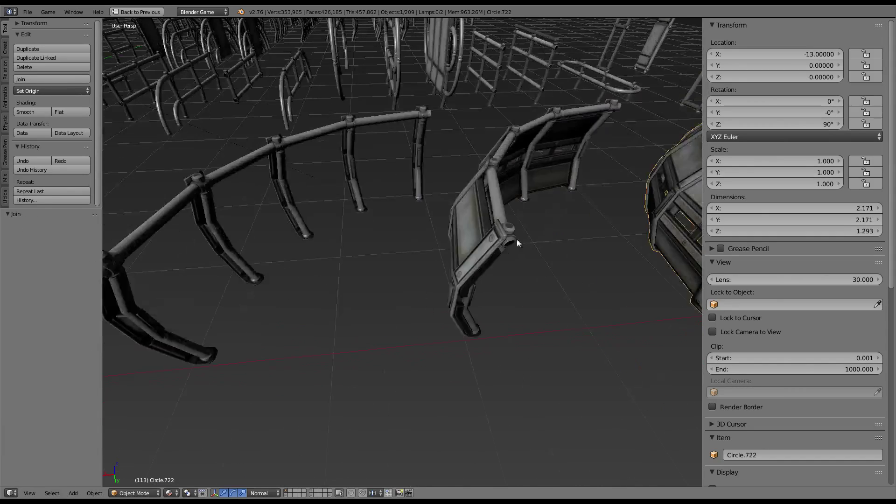
shift+right_click(500, 209)
key(ctrl+j)
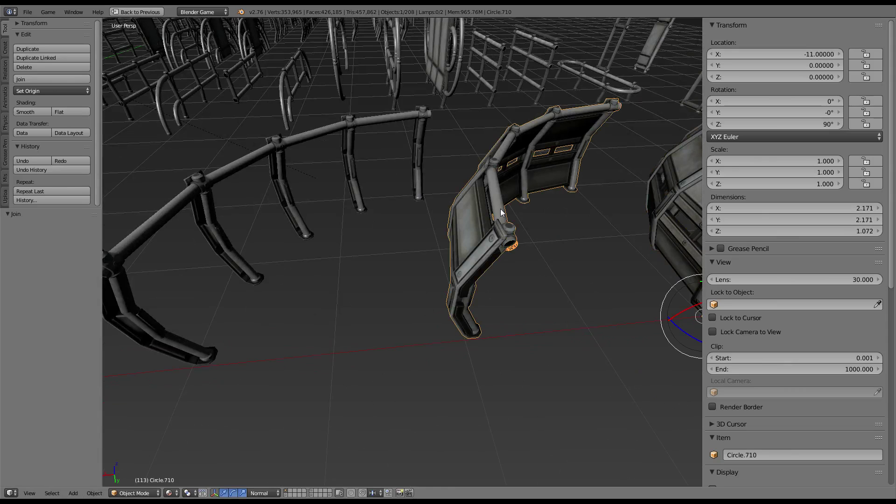
middle_drag(226, 272, 598, 230)
Join the remaining small post rings into their adjacent railings
right_click(270, 275)
shift+right_click(297, 242)
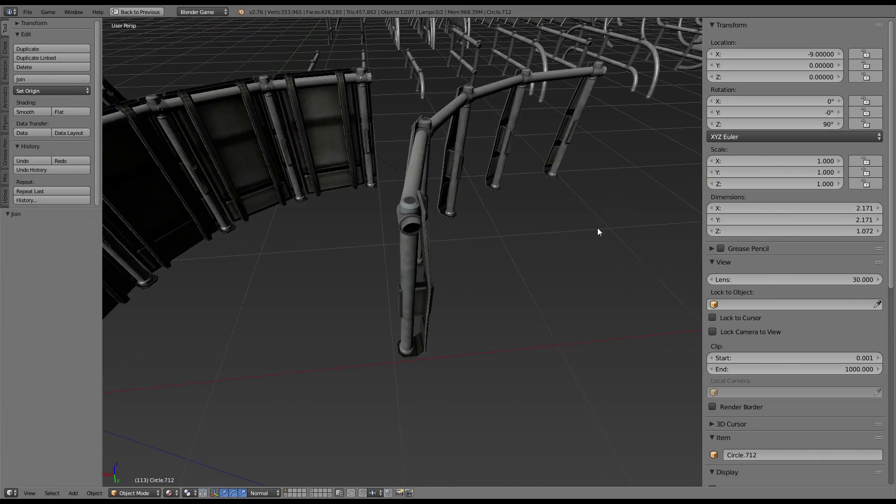
right_click(416, 226)
shift+right_click(419, 172)
key(ctrl+j)
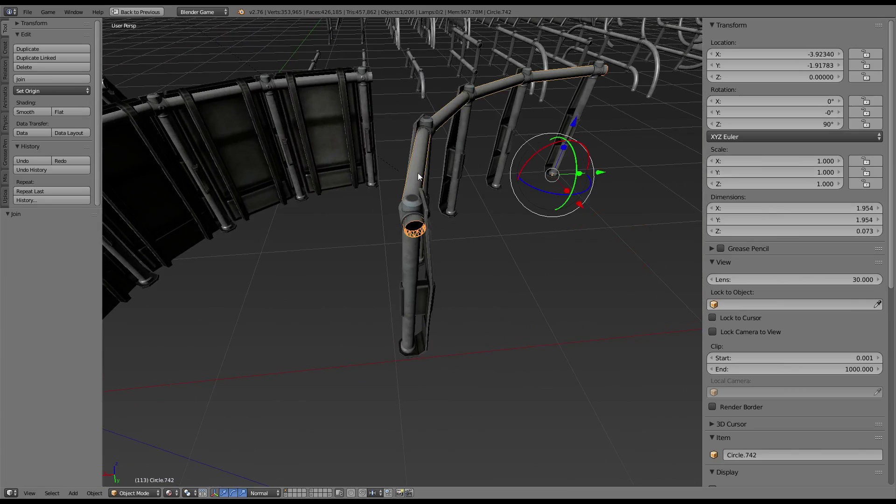
mouse_move(418, 173)
middle_down()
mouse_move(382, 212)
mouse_move(373, 298)
middle_up()
shift+right_click(362, 328)
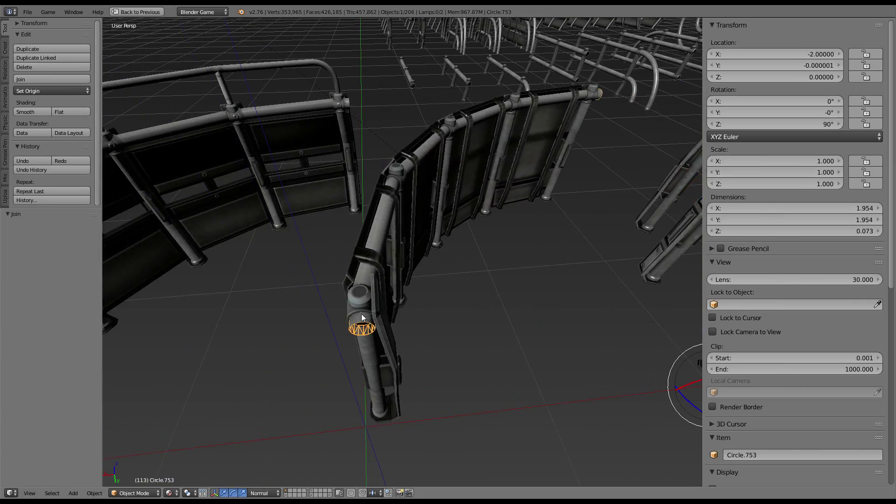
key(ctrl+j)
scroll(371, 267, down, 3)
mouse_move(371, 266)
middle_down()
mouse_move(478, 264)
mouse_move(363, 274)
mouse_move(351, 234)
mouse_move(348, 265)
mouse_move(452, 269)
mouse_move(329, 295)
mouse_move(386, 272)
mouse_move(321, 243)
mouse_move(476, 273)
mouse_move(419, 256)
middle_up()
Duplicate the Circle.712 curved top-rail railing in place as Circle.755
right_click(363, 274)
right_click(362, 269)
right_click(452, 270)
key(g)
right_click(321, 243)
Rotate the test railing copy around Z, then delete it
key(ctrl+space)
ctrl+drag(424, 236, 514, 181)
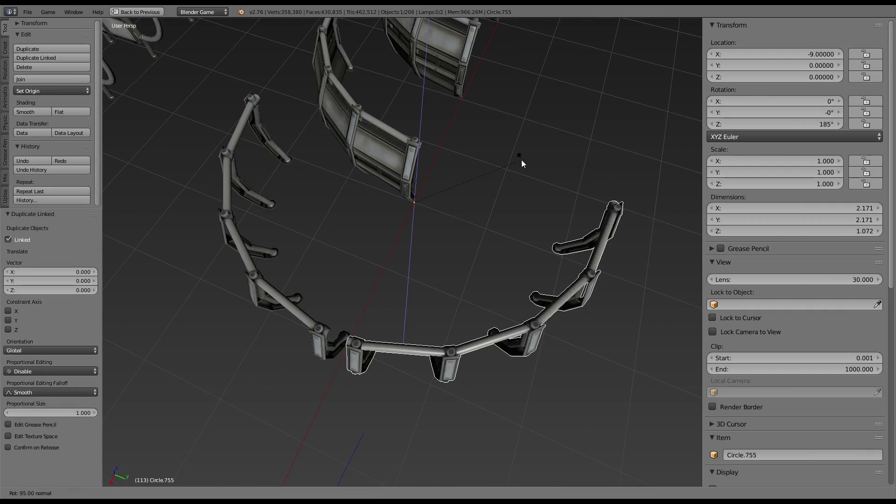
middle_drag(515, 180, 443, 217)
key(a)
scroll(461, 206, up, 3)
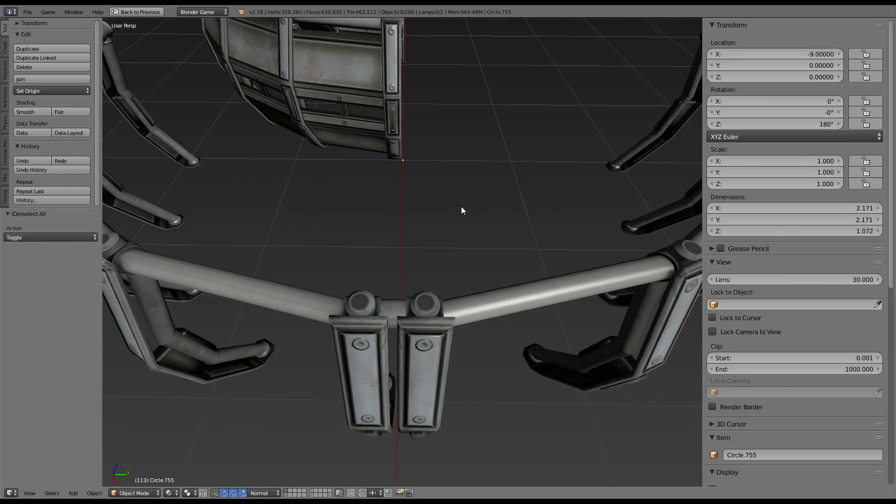
scroll(461, 206, down, 5)
mouse_move(487, 194)
middle_down()
mouse_move(474, 142)
mouse_move(472, 164)
mouse_move(364, 183)
mouse_move(339, 177)
mouse_move(484, 206)
mouse_move(394, 197)
mouse_move(524, 180)
middle_up()
right_click(449, 220)
key(Delete)
Select all panels and posts of the curved barrier
right_click(376, 252)
mouse_move(376, 252)
middle_down()
mouse_move(362, 219)
mouse_move(502, 189)
mouse_move(459, 218)
mouse_move(494, 206)
mouse_move(473, 212)
mouse_move(598, 233)
mouse_move(424, 225)
mouse_move(314, 239)
mouse_move(372, 237)
middle_up()
right_click(473, 212)
right_click(447, 225)
middle_drag(311, 241, 347, 267)
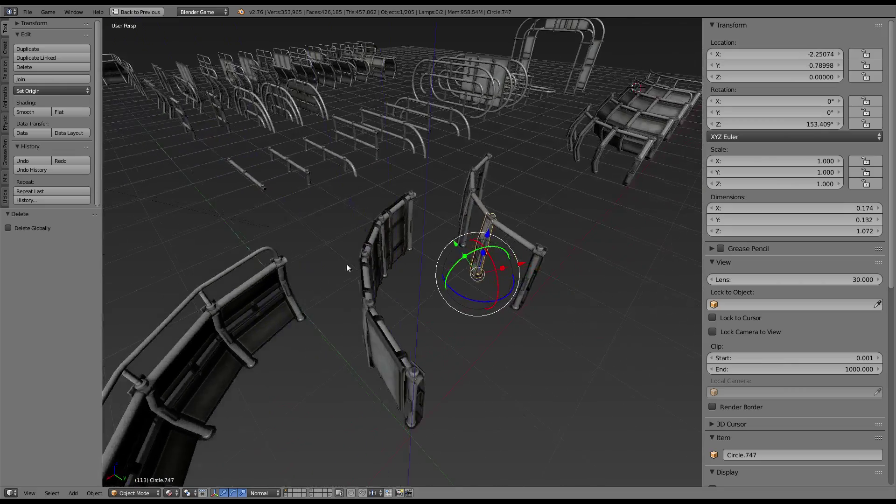
right_click(422, 400)
mouse_move(423, 400)
middle_down()
mouse_move(405, 399)
mouse_move(429, 306)
mouse_move(451, 352)
middle_up()
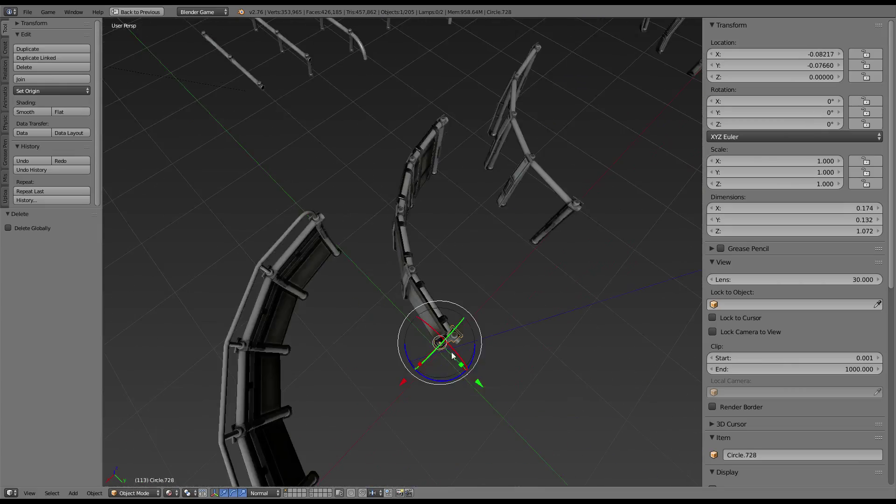
drag(439, 187, 396, 120)
mouse_move(395, 120)
middle_down()
mouse_move(419, 213)
mouse_move(364, 243)
mouse_move(379, 211)
mouse_move(381, 153)
mouse_move(377, 234)
middle_up()
Duplicate the barrier as Circle.764, moved 4 units along X to X -4.08
key(shift+d)
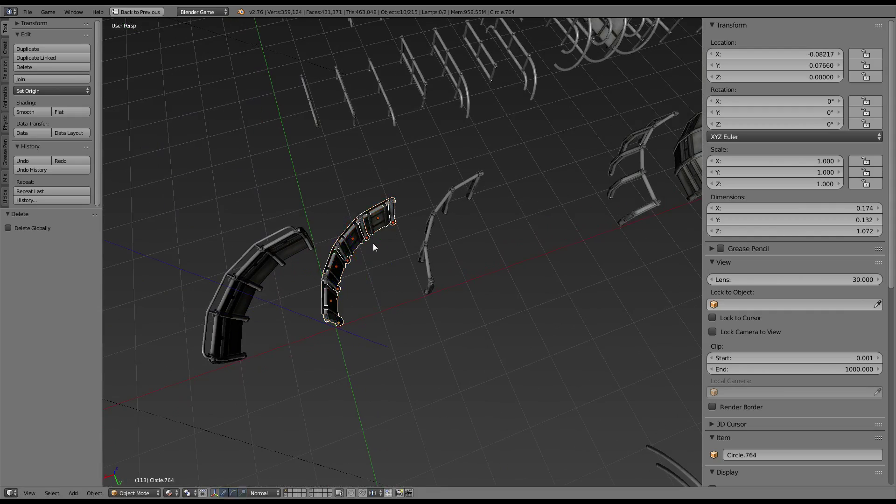
right_click(312, 275)
key(g)
key(x)
click(486, 214)
mouse_move(486, 214)
middle_down()
mouse_move(429, 235)
mouse_move(461, 225)
mouse_move(416, 284)
mouse_move(434, 274)
mouse_move(399, 306)
mouse_move(536, 285)
mouse_move(156, 321)
mouse_move(362, 276)
mouse_move(430, 273)
mouse_move(357, 349)
mouse_move(427, 332)
mouse_move(373, 245)
middle_up()
key(a)
Select railings in the row and slide them along it
click(378, 325)
shift+click(373, 245)
middle_drag(478, 188, 413, 214)
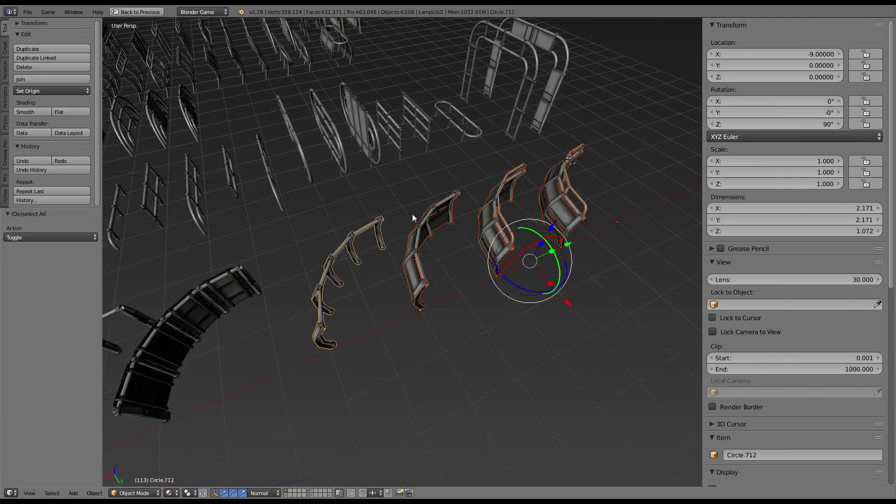
drag(572, 244, 617, 220)
mouse_move(444, 290)
middle_down()
mouse_move(506, 244)
mouse_move(430, 272)
middle_up()
Duplicate the joined panel railing further along the X axis
click(460, 252)
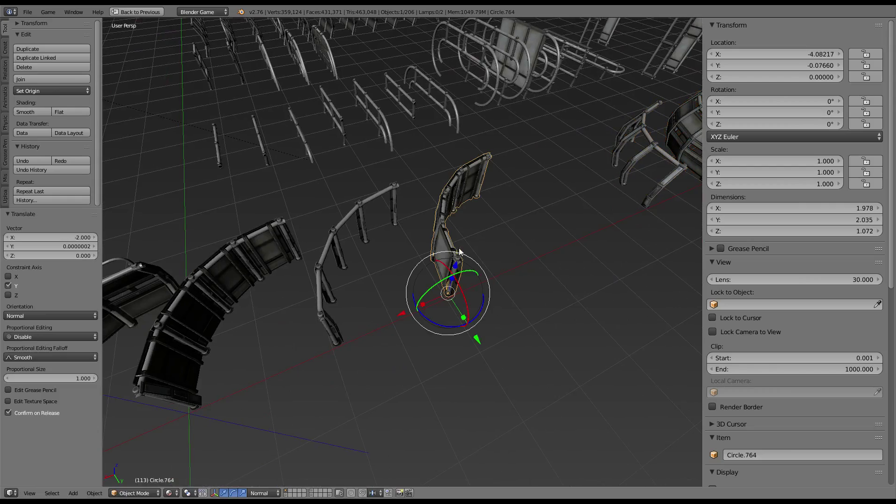
key(shift+d)
key(x)
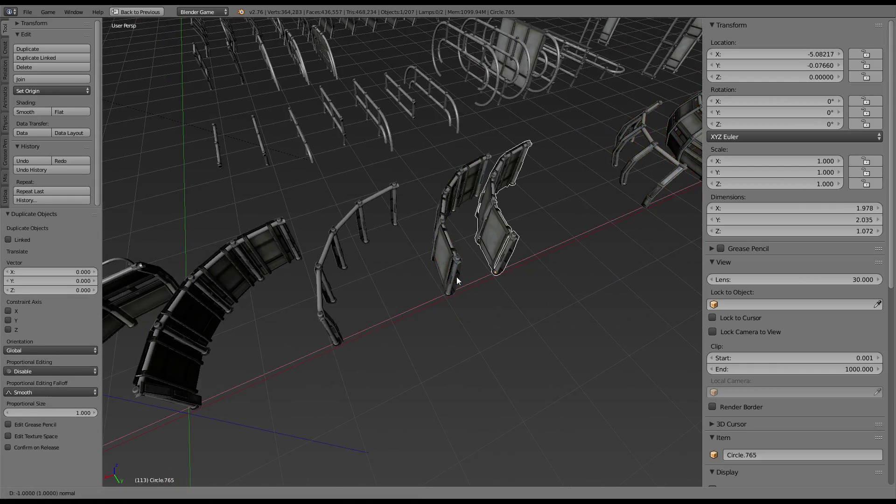
click(482, 269)
middle_drag(481, 269, 347, 300)
scroll(346, 297, up, 3)
Duplicate the top-rail railing and move the copy 8 units along the row
click(337, 270)
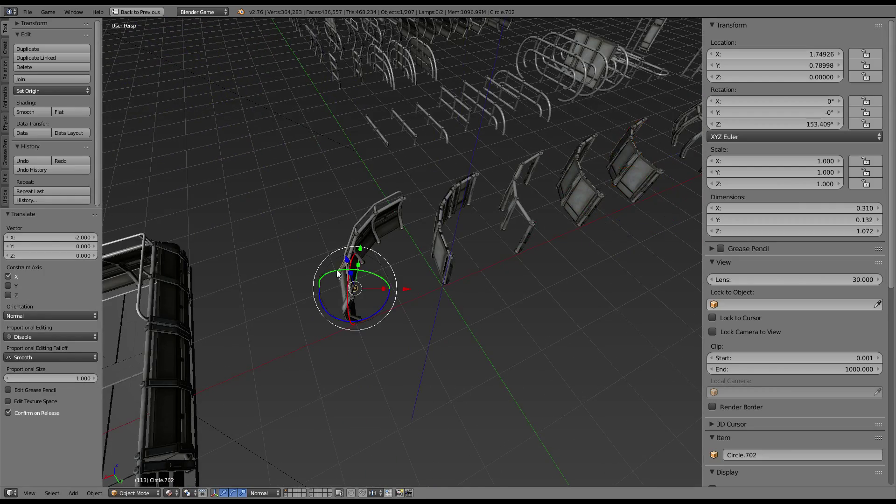
mouse_move(337, 270)
middle_down()
mouse_move(378, 201)
mouse_move(449, 258)
mouse_move(479, 257)
mouse_move(320, 250)
middle_up()
scroll(378, 201, down, 3)
click(310, 246)
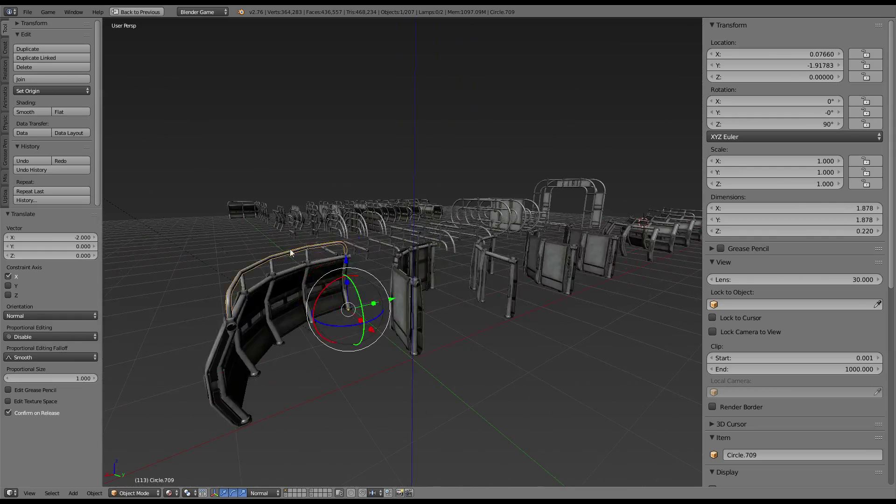
mouse_move(438, 251)
middle_down()
mouse_move(435, 273)
mouse_move(374, 303)
middle_up()
key(shift+d)
right_click(372, 304)
ctrl+drag(343, 293, 575, 260)
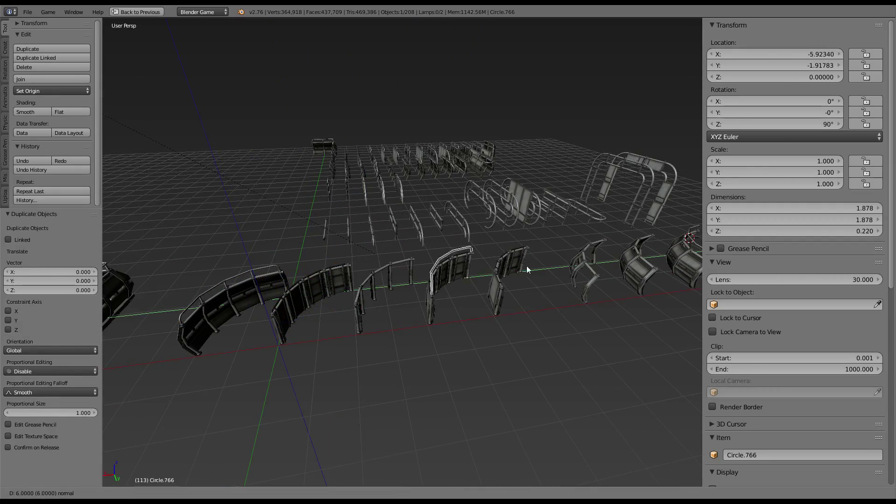
mouse_move(575, 259)
middle_down()
mouse_move(539, 242)
mouse_move(373, 211)
mouse_move(391, 201)
mouse_move(494, 222)
mouse_move(539, 261)
mouse_move(472, 178)
middle_up()
Select the four cage railings and move them along the row
right_click(473, 177)
drag(494, 170, 483, 141)
mouse_move(482, 141)
middle_down()
mouse_move(456, 184)
mouse_move(605, 269)
middle_up()
drag(616, 272, 621, 263)
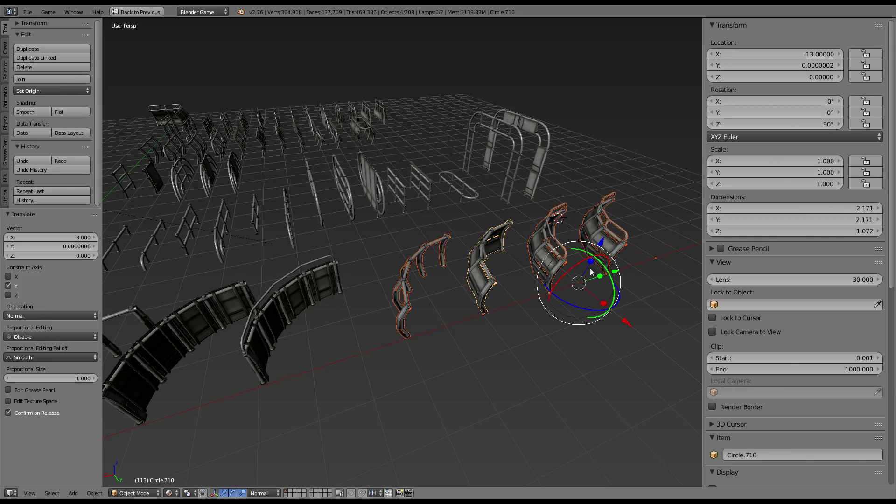
Hide and reveal the four cages, then shift them 2 units to X -19
key(h)
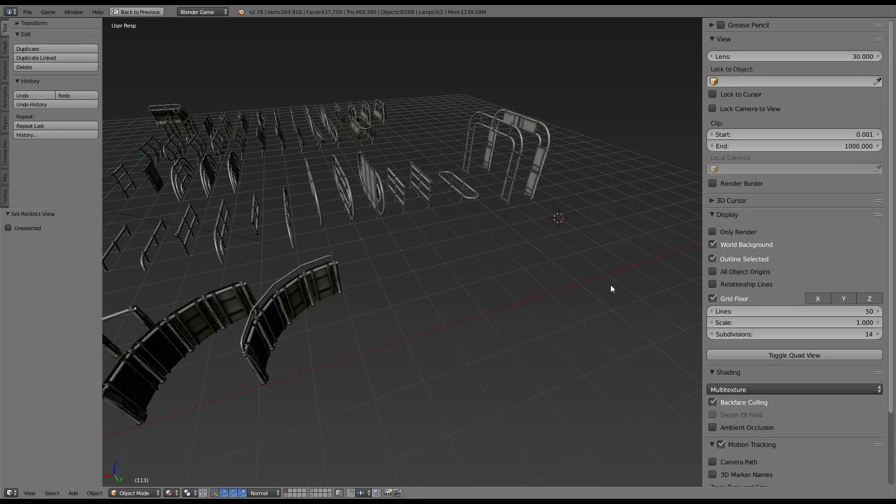
key(a)
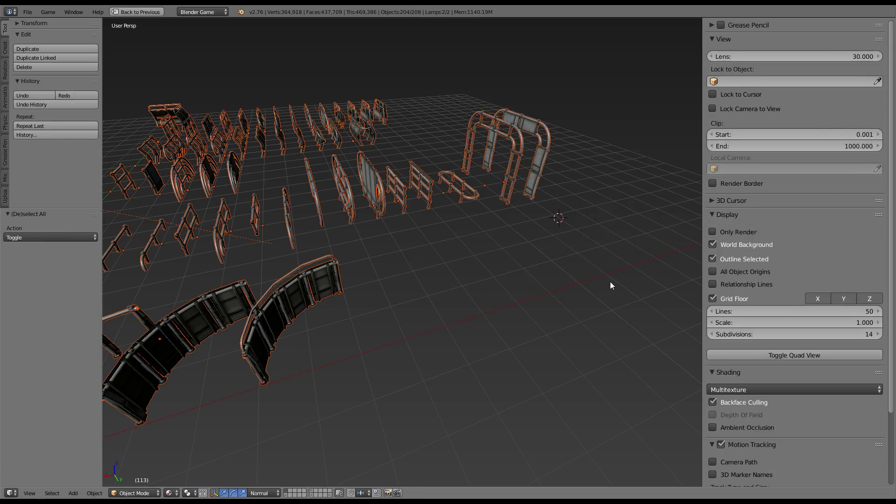
key(alt+h)
click(605, 279)
key(b)
drag(610, 305, 528, 230)
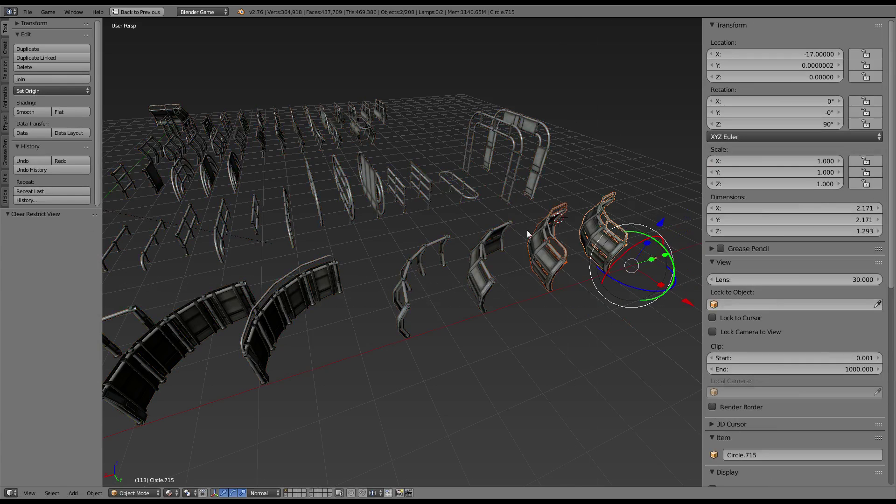
middle_drag(528, 231, 515, 304)
drag(516, 304, 402, 276)
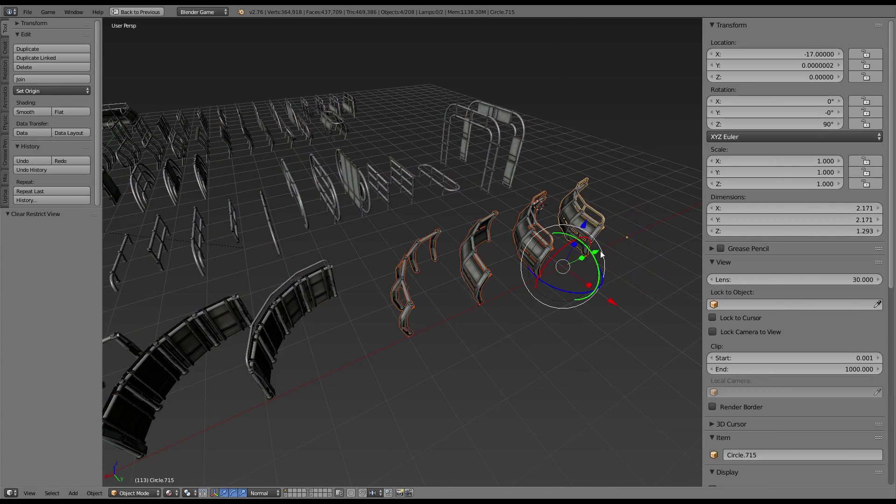
drag(601, 254, 654, 227)
scroll(481, 256, up, 2)
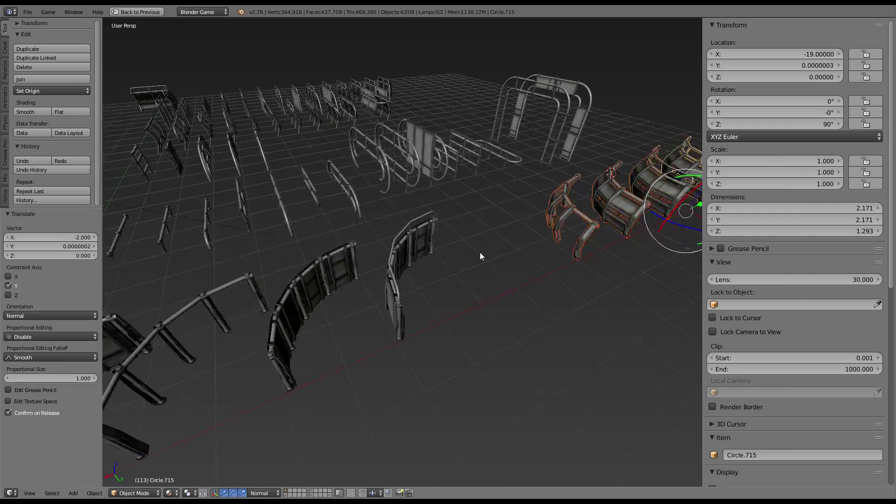
Join the two neighbouring curved wall pieces into one object
mouse_move(480, 256)
middle_down()
mouse_move(414, 241)
mouse_move(437, 292)
middle_up()
right_click(406, 252)
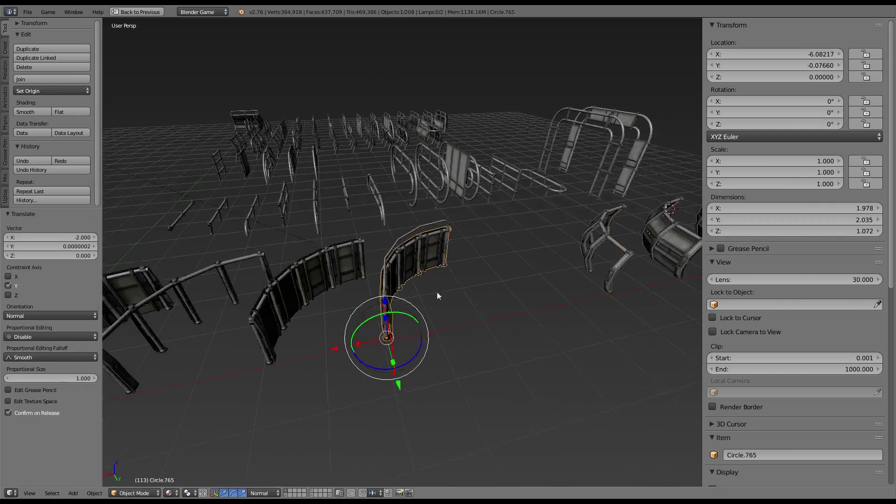
shift+right_click(405, 238)
shift+right_click(392, 265)
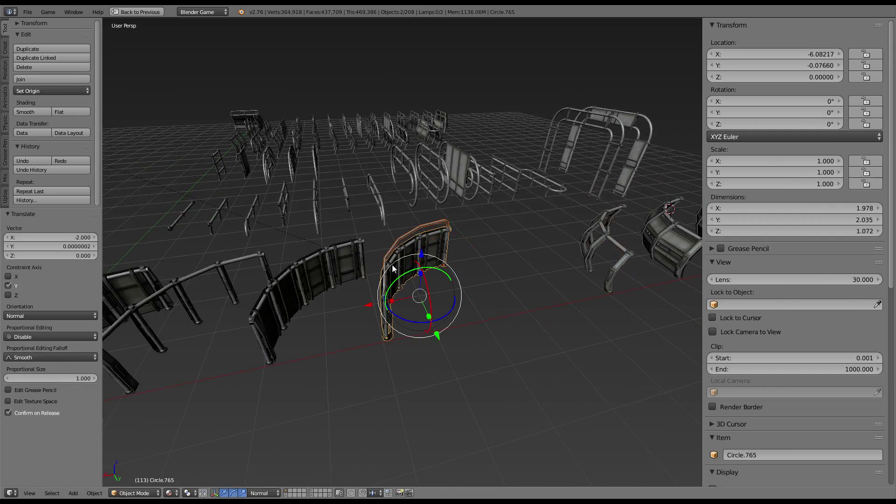
key(ctrl+j)
Move the joined wall -2 along X, then select two other curved walls
mouse_move(392, 265)
middle_down()
mouse_move(544, 253)
mouse_move(480, 253)
middle_up()
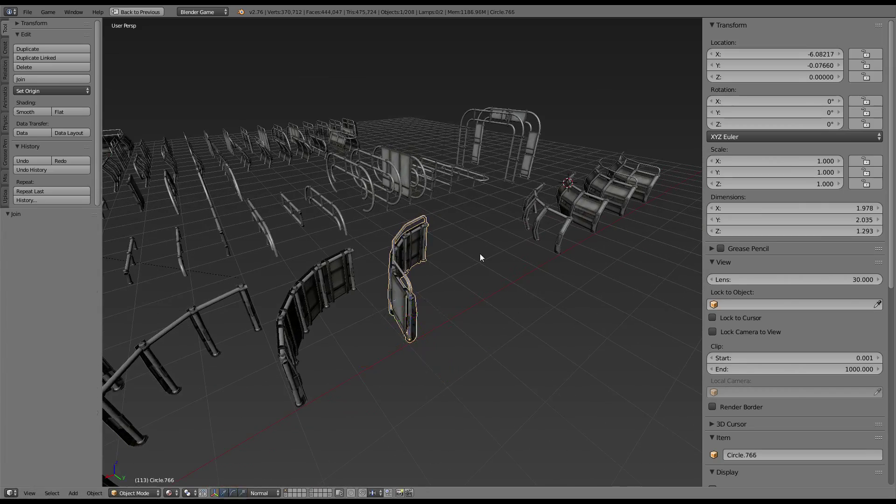
key(ctrl+space)
text(gx-2)
key(Return)
mouse_move(438, 318)
middle_down()
mouse_move(412, 263)
mouse_move(363, 262)
mouse_move(439, 212)
mouse_move(470, 239)
middle_up()
right_click(363, 262)
scroll(385, 254, up, 3)
shift+right_click(552, 277)
Add a third curved wall to the selection and duplicate all three in place
shift+right_click(494, 251)
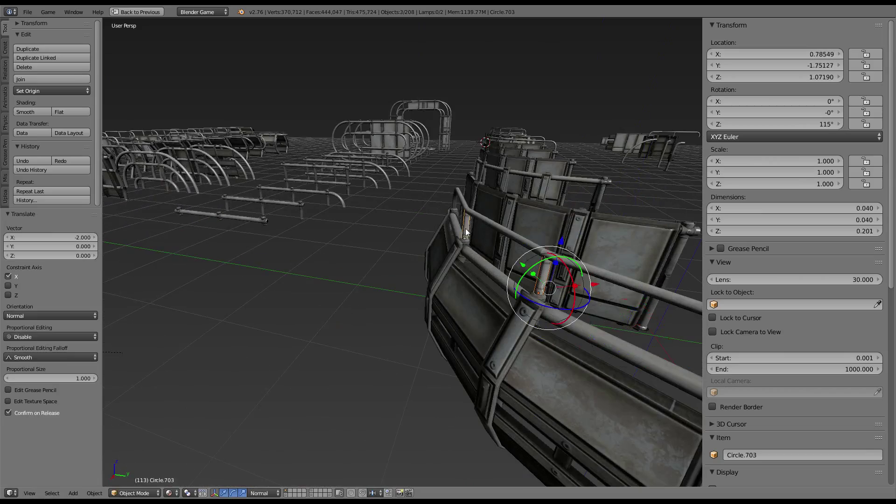
scroll(448, 254, down, 5)
middle_drag(413, 256, 382, 261)
key(shift+d)
right_click(309, 256)
mouse_move(309, 255)
middle_down()
mouse_move(394, 275)
mouse_move(321, 397)
middle_up()
Switch the transform orientation to Gimbal, then back to Global
click(264, 493)
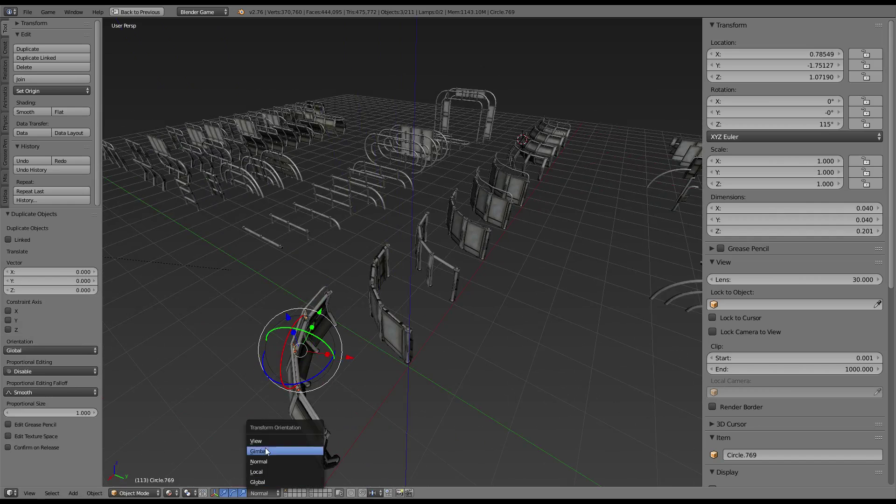
click(265, 451)
mouse_move(265, 451)
middle_down()
mouse_move(471, 300)
mouse_move(246, 469)
middle_up()
click(260, 489)
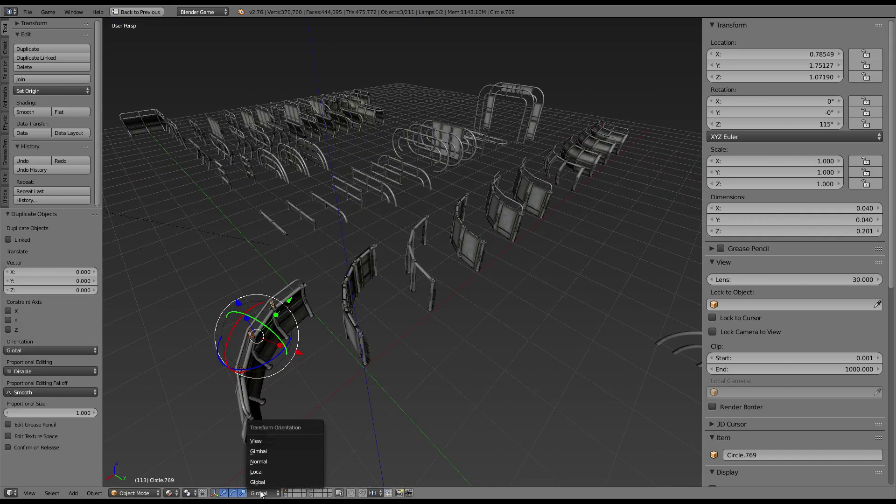
Move the wall copies along the X axis and zoom in on them
key(g)
key(x)
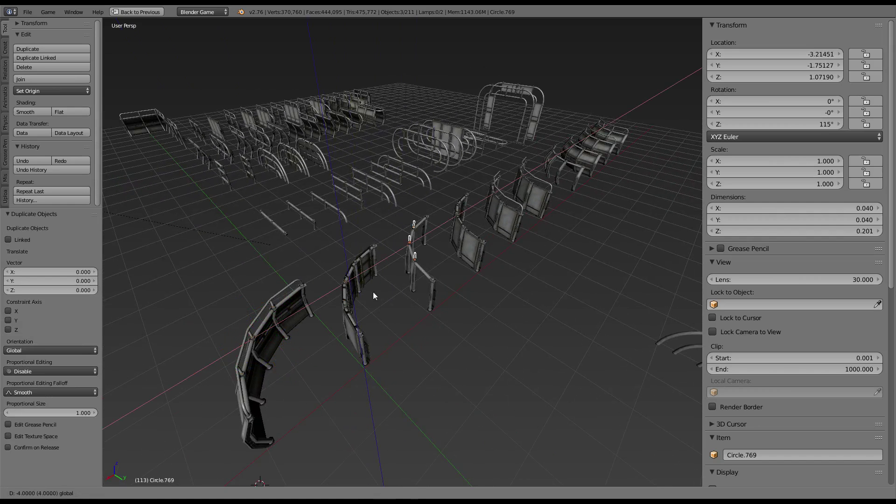
click(495, 231)
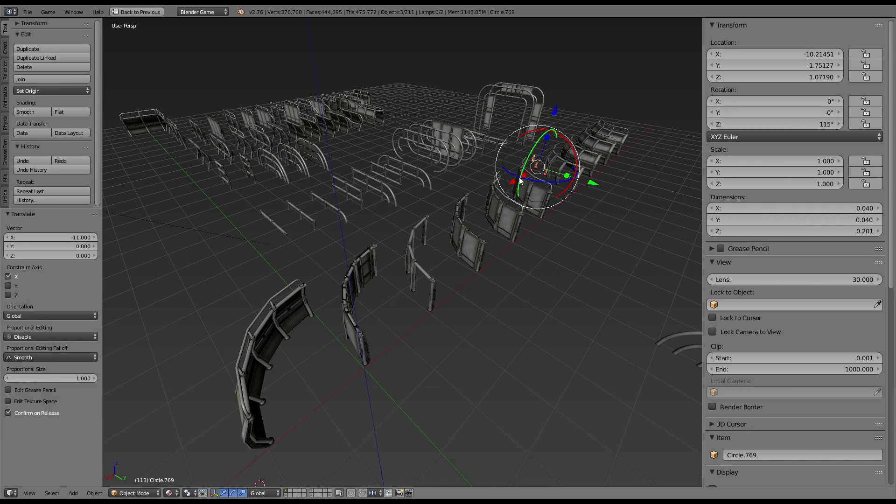
key(g)
key(x)
key(KP_Decimal)
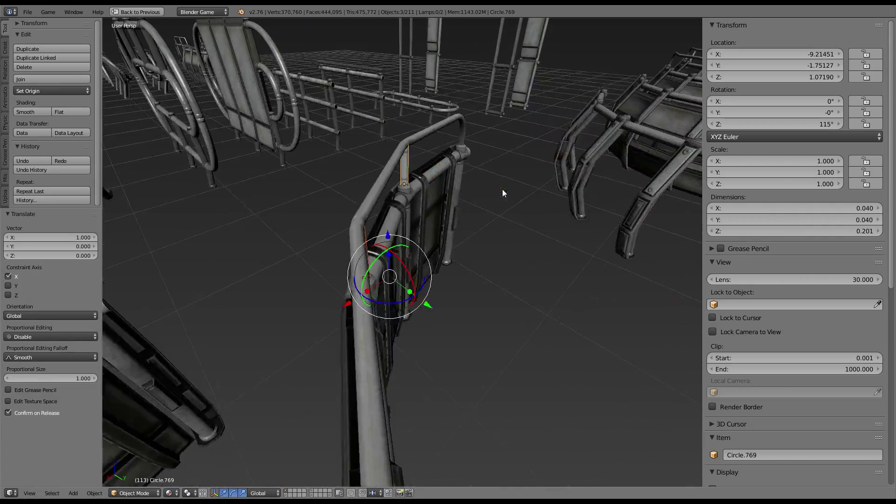
mouse_move(503, 189)
middle_down()
mouse_move(334, 221)
mouse_move(480, 198)
mouse_move(495, 243)
mouse_move(487, 279)
mouse_move(486, 264)
mouse_move(351, 299)
mouse_move(466, 402)
middle_up()
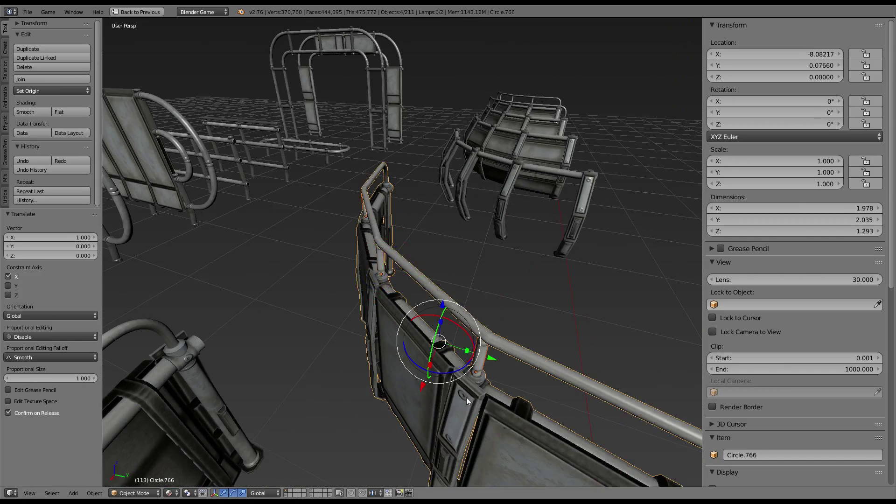
Undo to discard the duplicated walls, leaving 208 objects
key(ctrl+z)
mouse_move(482, 339)
middle_down()
mouse_move(457, 267)
mouse_move(429, 273)
mouse_move(560, 286)
mouse_move(412, 316)
mouse_move(293, 300)
mouse_move(486, 264)
mouse_move(431, 287)
mouse_move(519, 255)
mouse_move(470, 282)
mouse_move(524, 257)
mouse_move(502, 228)
mouse_move(511, 253)
mouse_move(337, 288)
mouse_move(438, 272)
middle_up()
scroll(457, 266, down, 2)
scroll(429, 273, down, 2)
right_click(336, 292)
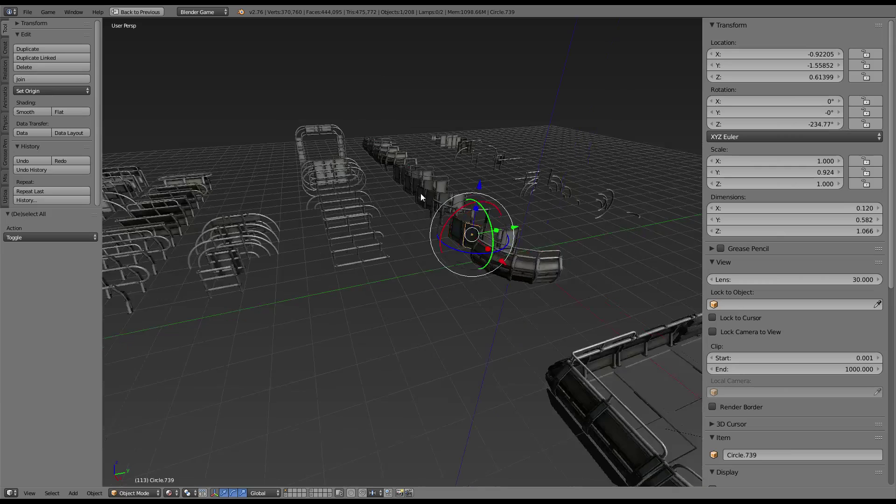
mouse_move(421, 193)
middle_down()
mouse_move(284, 210)
mouse_move(270, 229)
mouse_move(485, 159)
mouse_move(398, 243)
mouse_move(446, 227)
mouse_move(418, 239)
mouse_move(440, 243)
middle_up()
right_click(405, 242)
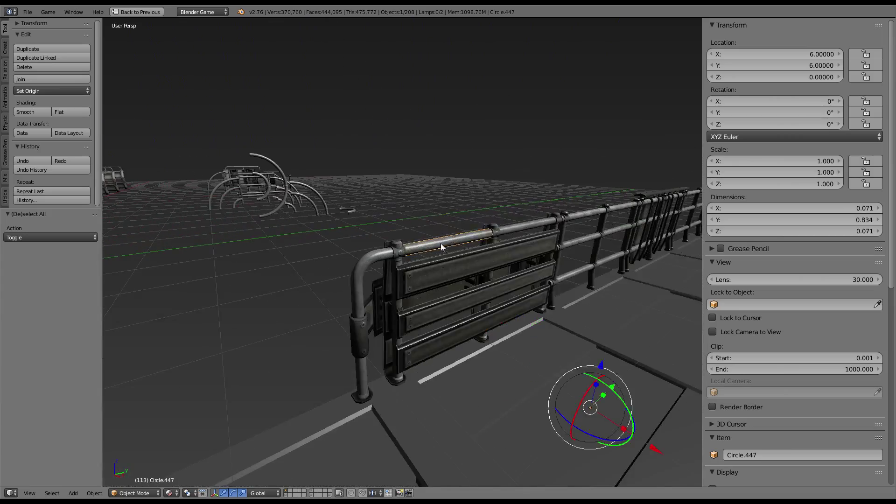
right_click(467, 276)
mouse_move(518, 369)
middle_down()
mouse_move(408, 249)
mouse_move(481, 246)
middle_up()
right_click(473, 261)
mouse_move(477, 167)
middle_down()
mouse_move(388, 259)
mouse_move(416, 251)
middle_up()
right_click(406, 254)
middle_drag(416, 203, 490, 238)
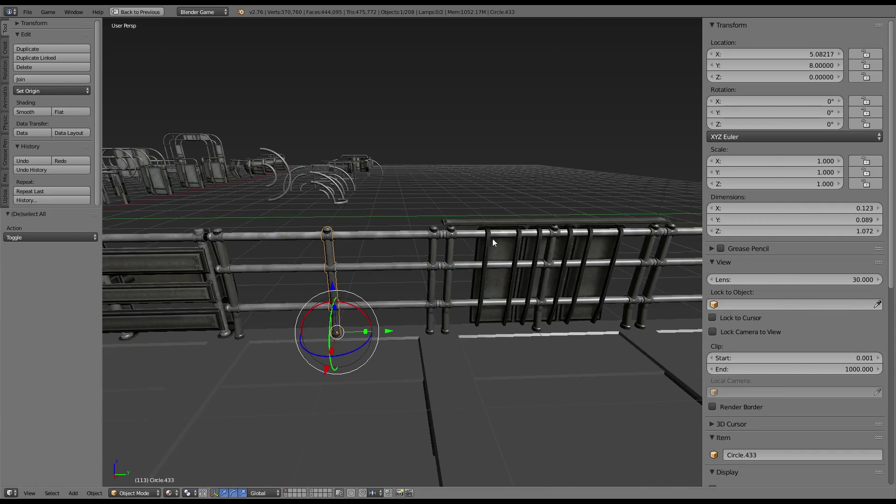
right_click(489, 237)
key(g)
right_click(567, 216)
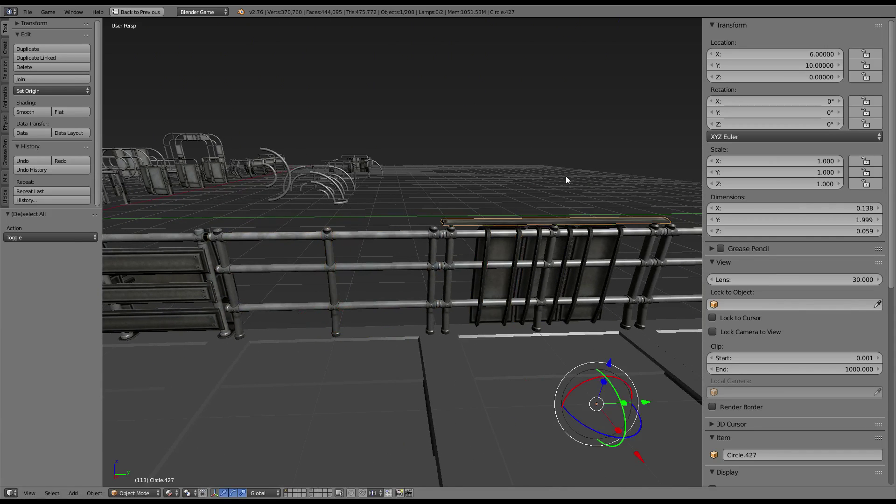
mouse_move(565, 175)
middle_down()
mouse_move(373, 254)
mouse_move(349, 225)
mouse_move(398, 249)
mouse_move(587, 277)
mouse_move(290, 285)
mouse_move(353, 243)
mouse_move(389, 177)
mouse_move(359, 306)
mouse_move(436, 287)
mouse_move(420, 292)
middle_up()
right_click(374, 254)
right_click(361, 312)
right_click(421, 293)
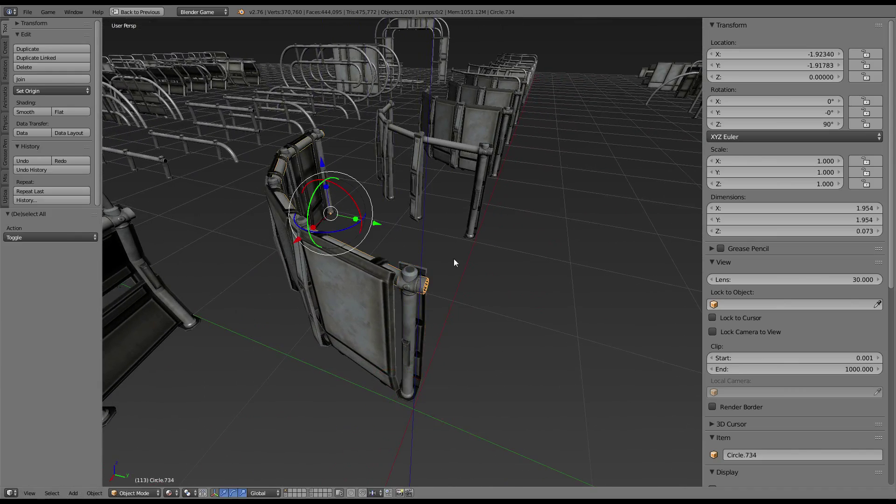
Box-select the curved railing arcs and panel pieces in the row
mouse_move(445, 153)
middle_down()
mouse_move(510, 165)
mouse_move(474, 298)
mouse_move(422, 272)
mouse_move(441, 349)
middle_up()
right_click(442, 349)
right_click(441, 325)
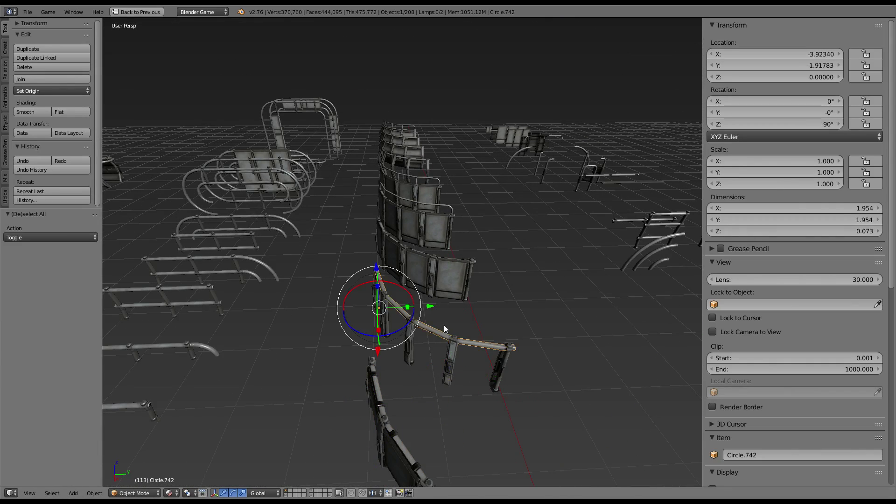
key(b)
drag(492, 350, 382, 98)
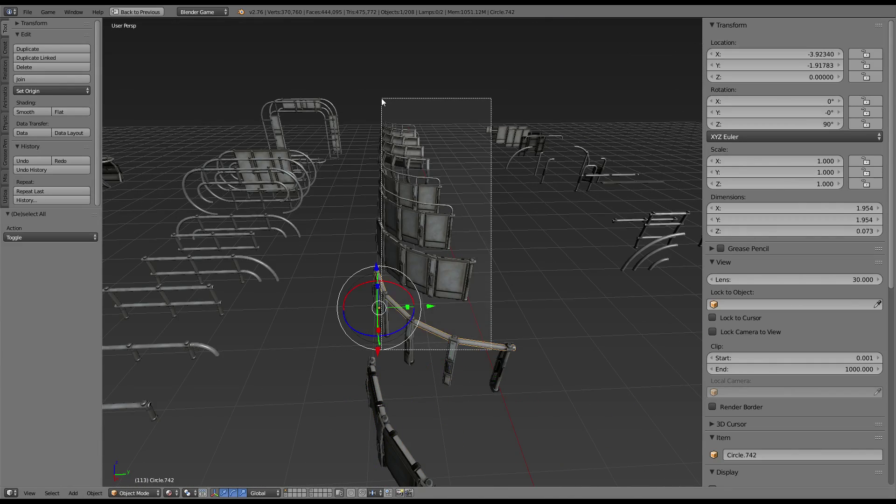
mouse_move(562, 375)
middle_down()
mouse_move(429, 396)
mouse_move(426, 286)
mouse_move(424, 302)
middle_up()
right_click(376, 280)
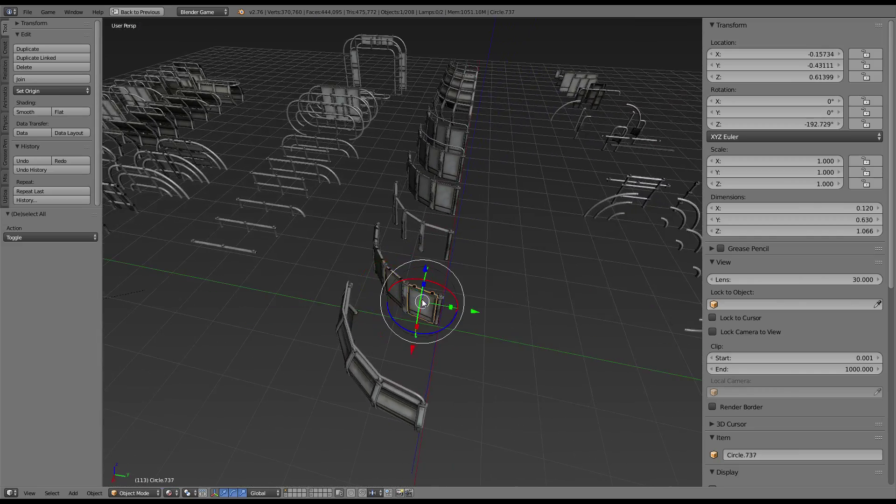
Add Circle.748 and the remaining arcs and panels of the row to the selection
middle_drag(483, 239, 435, 286)
right_click(431, 240)
middle_drag(431, 240, 436, 343)
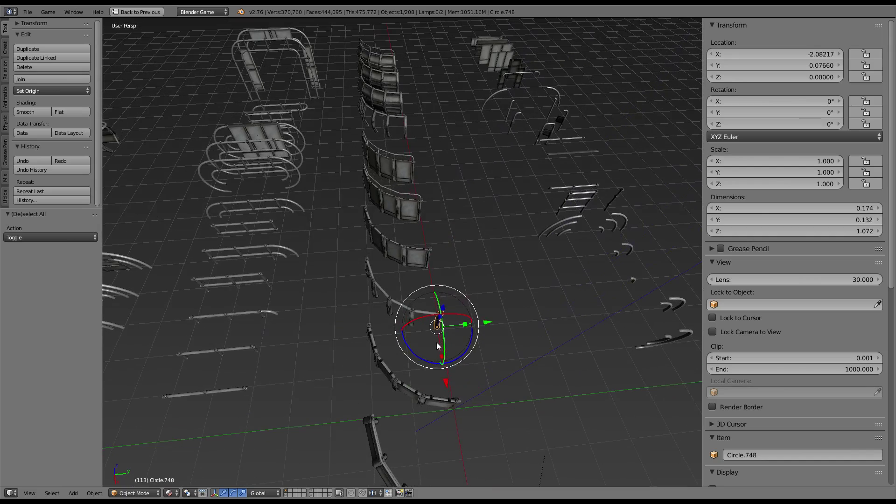
shift+click(392, 298)
shift+click(354, 246)
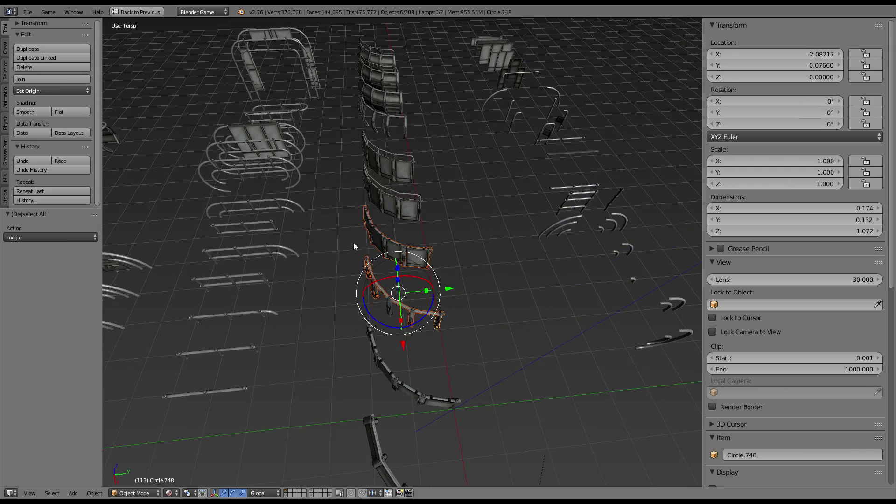
mouse_move(354, 247)
middle_down()
mouse_move(468, 307)
mouse_move(429, 265)
mouse_move(441, 254)
mouse_move(450, 277)
middle_up()
shift+right_click(468, 307)
key(b)
mouse_move(452, 280)
mouse_down()
mouse_move(390, 92)
mouse_move(381, 88)
mouse_up()
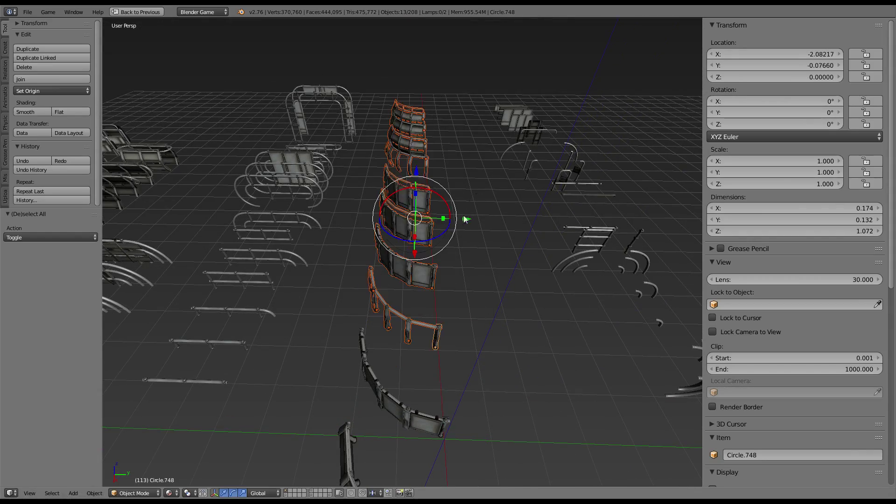
middle_drag(465, 220, 474, 236)
Move the selected railing group -4 units along X
key(g)
key(x)
key(minus)
key(3)
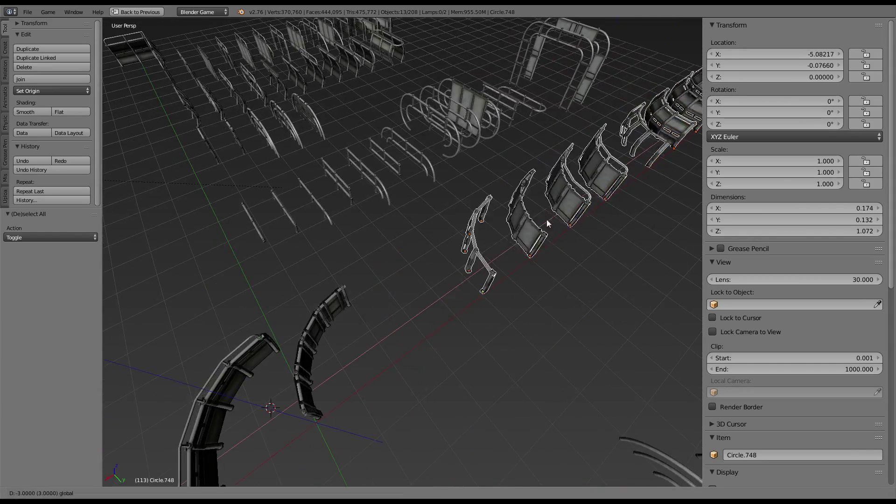
key(BackSpace)
key(4)
key(Return)
Inspect the moved railings up close, selecting the curved piece Circle.737
mouse_move(420, 320)
middle_down()
mouse_move(381, 178)
mouse_move(401, 201)
mouse_move(535, 228)
mouse_move(477, 231)
mouse_move(413, 213)
mouse_move(407, 240)
mouse_move(380, 236)
mouse_move(330, 257)
mouse_move(352, 266)
middle_up()
scroll(530, 243, up, 5)
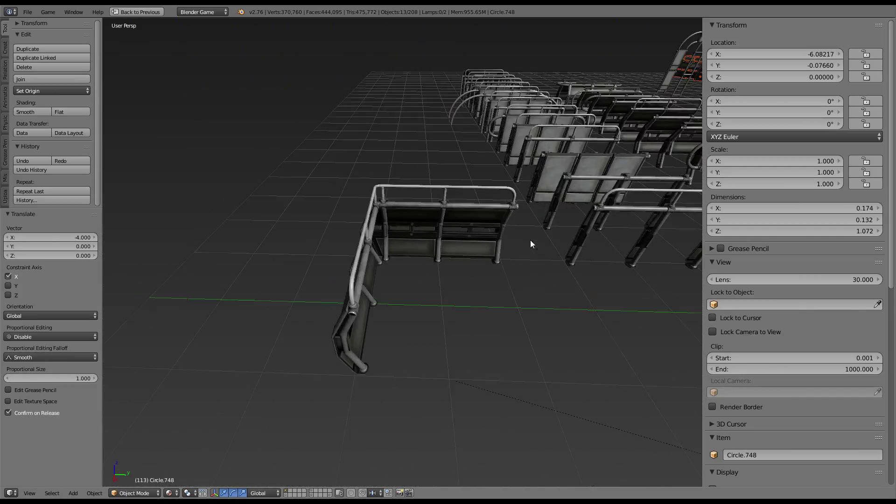
mouse_move(530, 243)
middle_down()
mouse_move(506, 197)
mouse_move(480, 190)
mouse_move(451, 200)
mouse_move(521, 193)
mouse_move(455, 202)
mouse_move(413, 248)
mouse_move(400, 330)
mouse_move(418, 192)
mouse_move(574, 192)
mouse_move(460, 200)
mouse_move(369, 227)
mouse_move(450, 252)
mouse_move(321, 205)
mouse_move(363, 182)
mouse_move(537, 219)
mouse_move(528, 219)
middle_up()
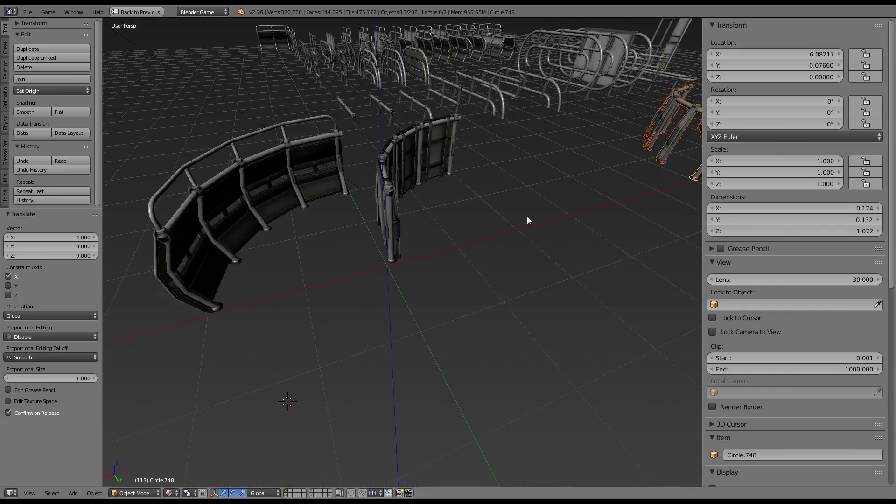
right_click(399, 215)
right_click(201, 296)
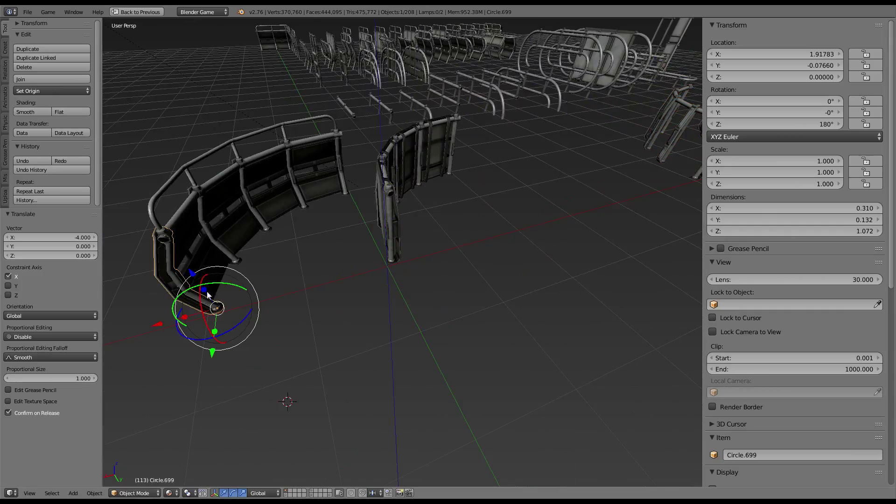
middle_drag(208, 294, 432, 248)
right_click(209, 317)
mouse_move(209, 317)
middle_down()
mouse_move(260, 309)
mouse_move(441, 321)
mouse_move(360, 343)
mouse_move(391, 325)
middle_up()
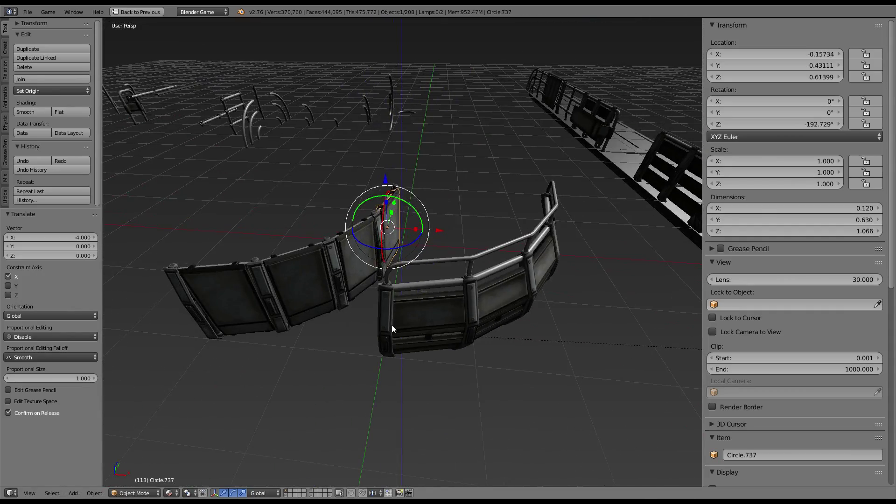